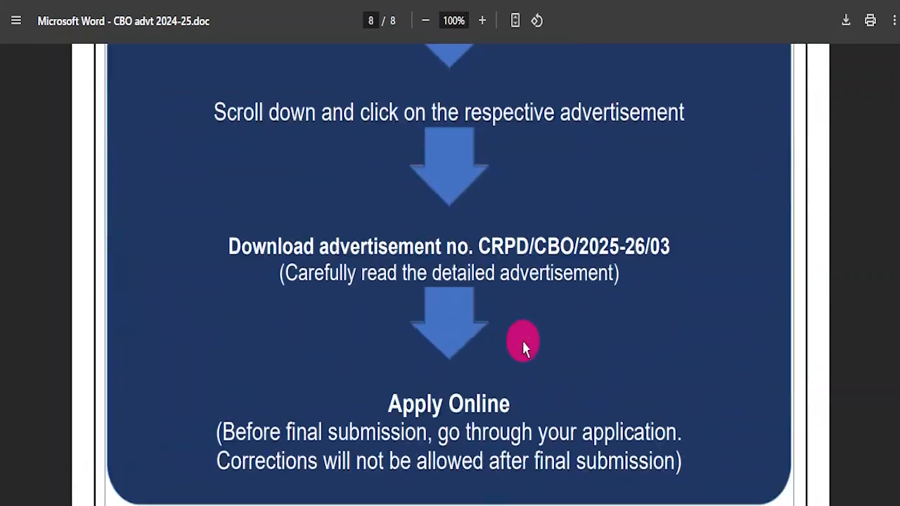
Examine the Circle Based Officers advertisement PDF, covering vacancies, eligibility, selection procedure, application fee, required documents and the How to Apply page.
left_click_drag(893, 464, 898, 53)
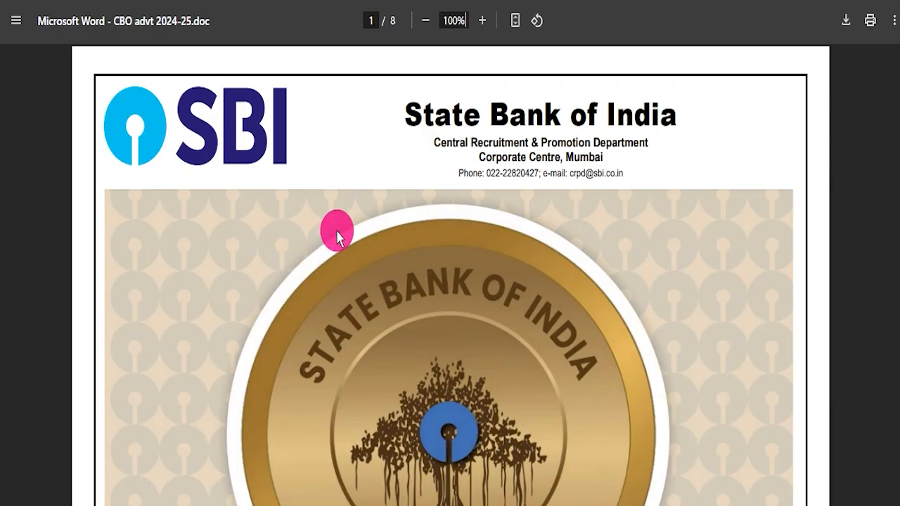
scroll(593, 282, "down", 20)
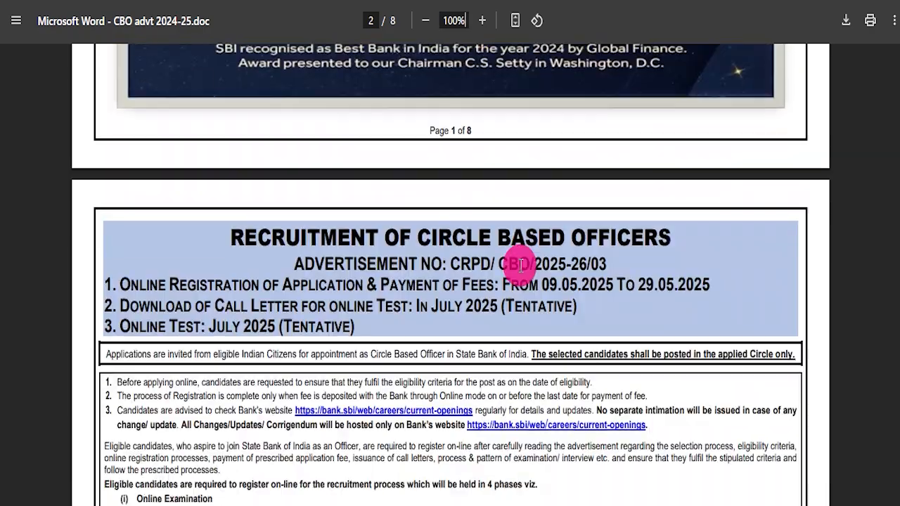
scroll(508, 278, "down", 5)
scroll(506, 274, "up", 5)
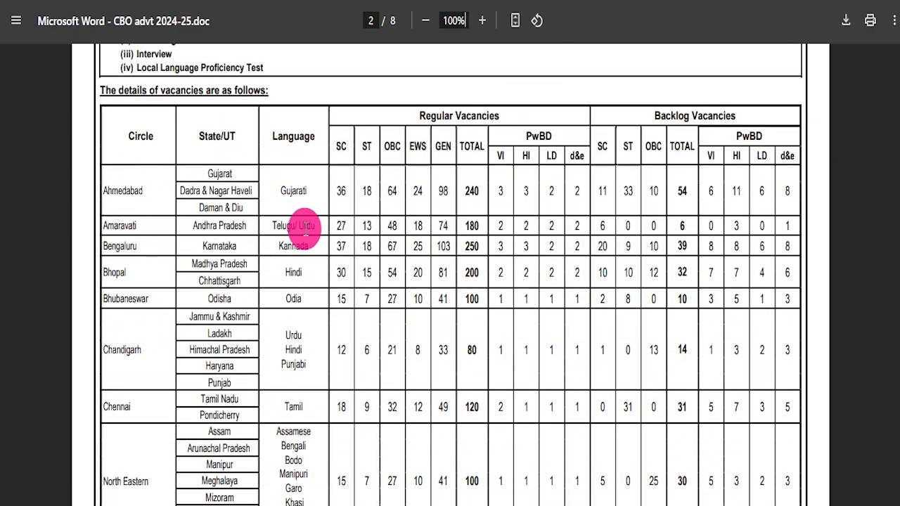
scroll(343, 215, "down", 15)
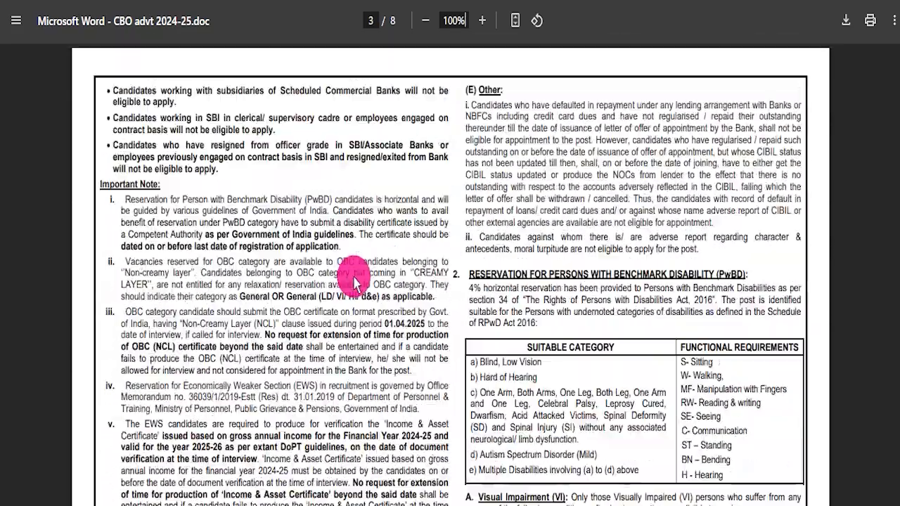
scroll(365, 285, "down", 15)
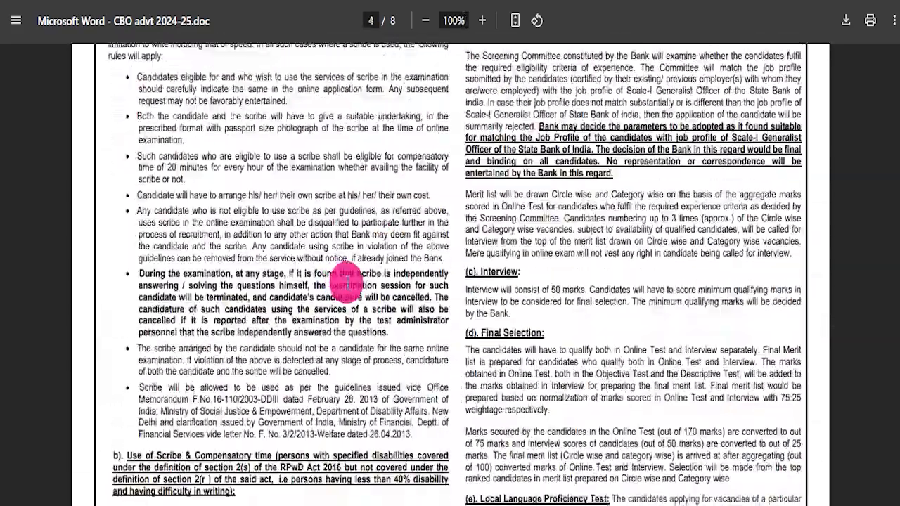
scroll(391, 294, "down", 6)
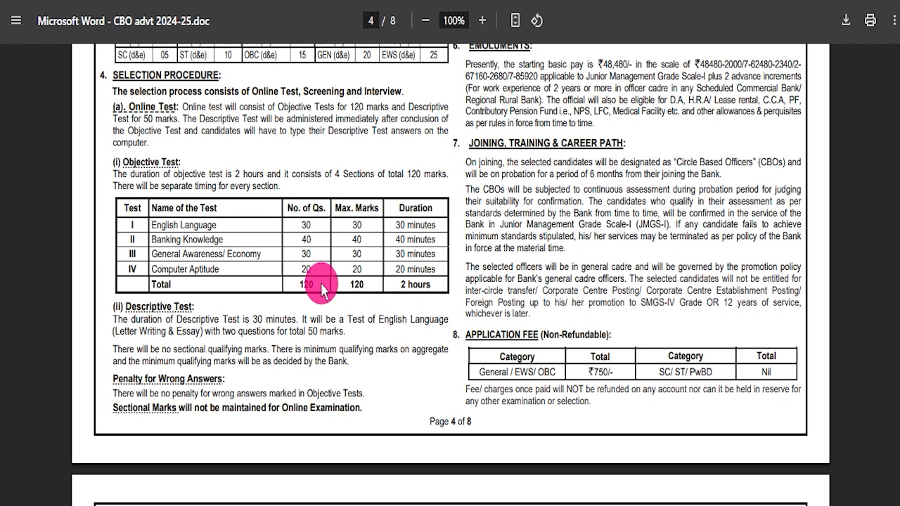
scroll(373, 281, "down", 15)
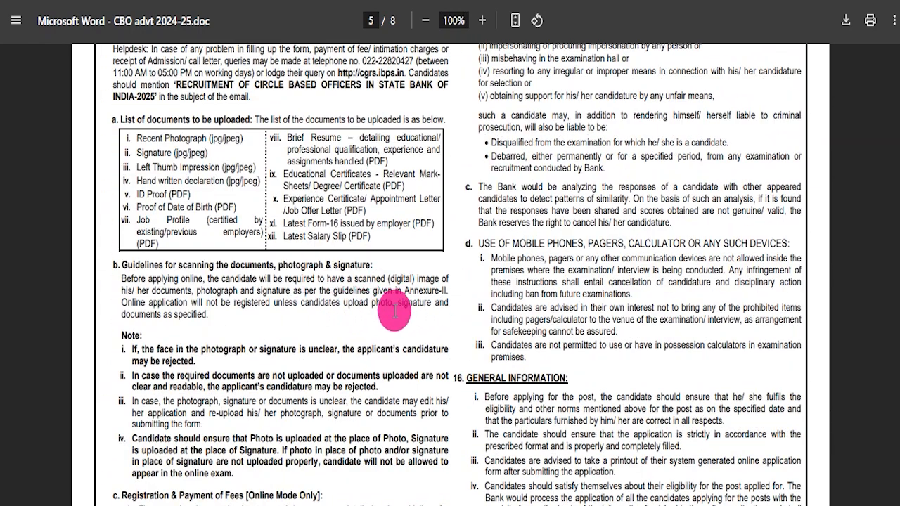
scroll(422, 333, "down", 5)
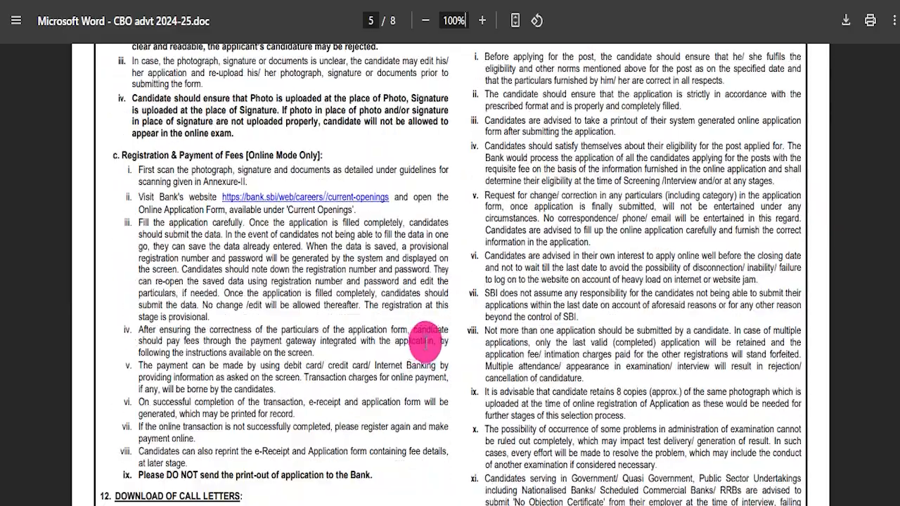
scroll(425, 341, "down", 20)
scroll(425, 303, "down", 15)
scroll(358, 281, "up", 5)
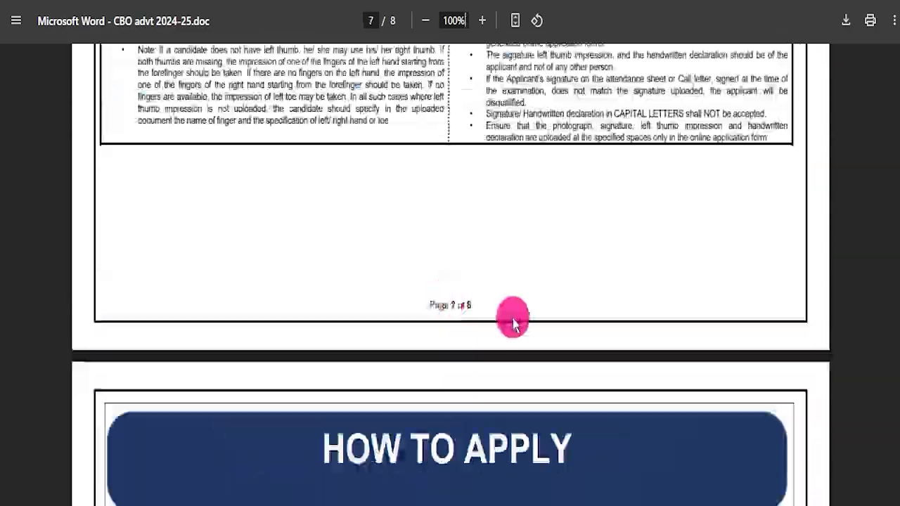
scroll(689, 338, "up", 6)
left_click_drag(897, 393, 404, 22)
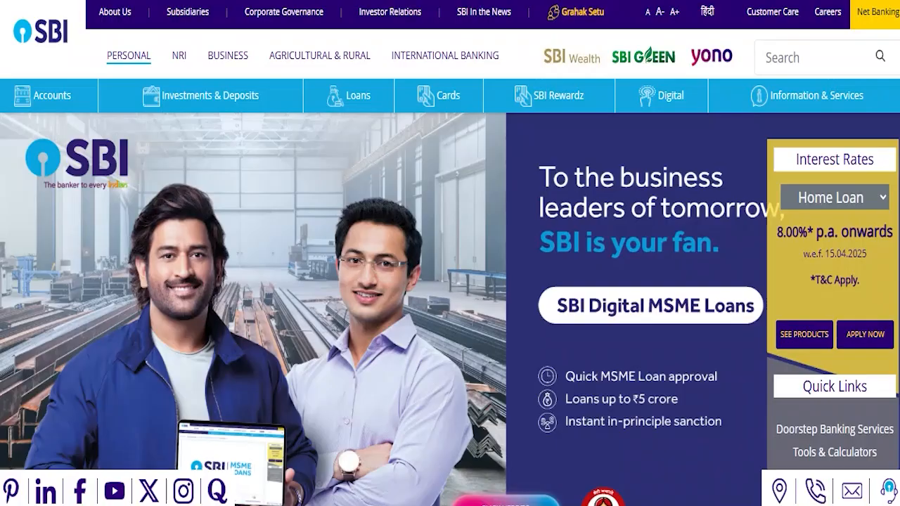
Look over the SBI home page and highlight the "SBI CBO Online Form 2025" heading in the job post.
mouse_move(493, 299)
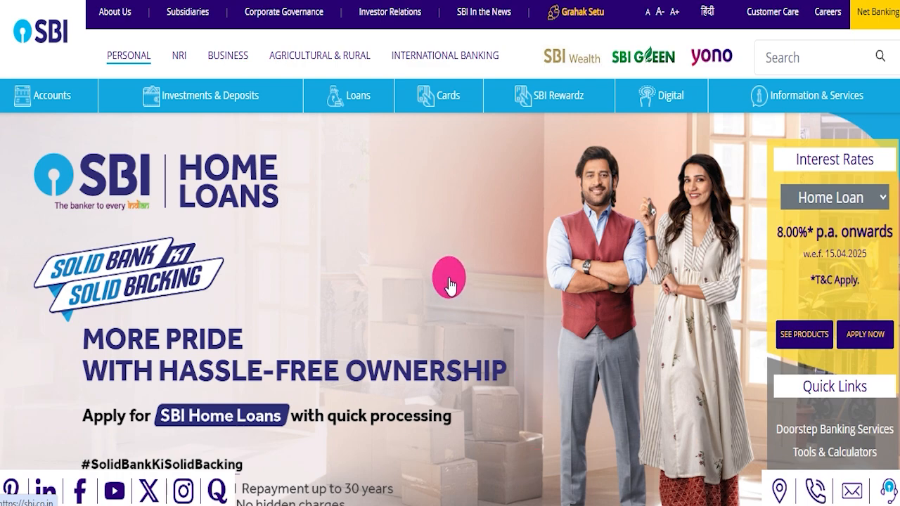
scroll(478, 295, "down", 3)
scroll(514, 342, "up", 3)
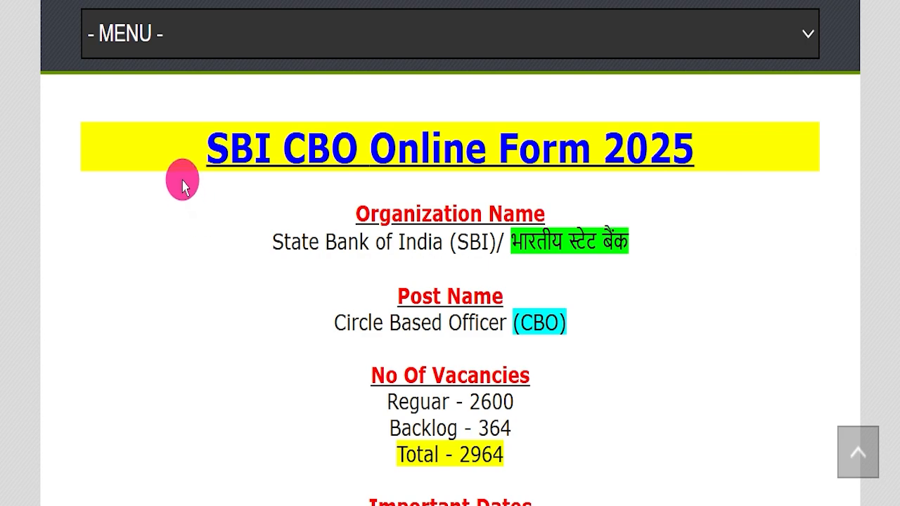
left_click_drag(136, 135, 689, 136)
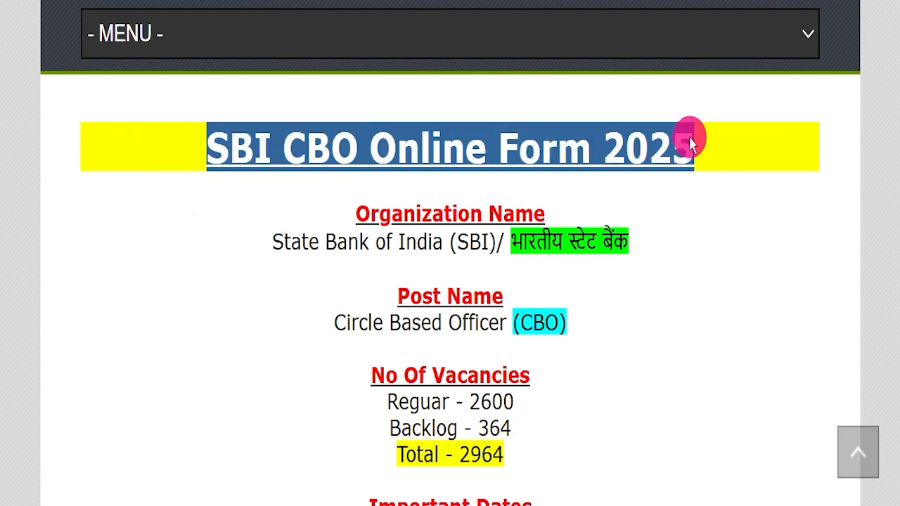
left_click(694, 214)
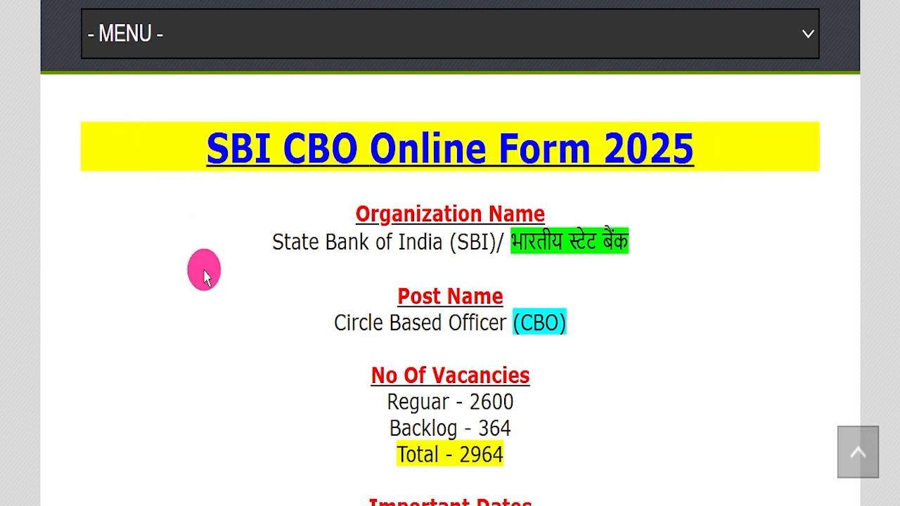
Review the job post from the IndSarkariNaukri site header through the SBI Recruitment introduction to the form heading.
scroll(242, 291, "up", 10)
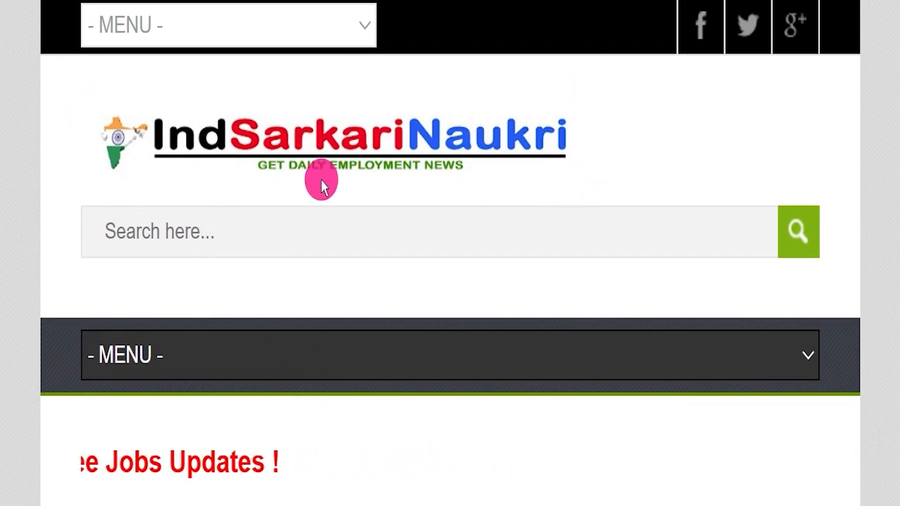
scroll(411, 289, "down", 2)
scroll(410, 290, "down", 6)
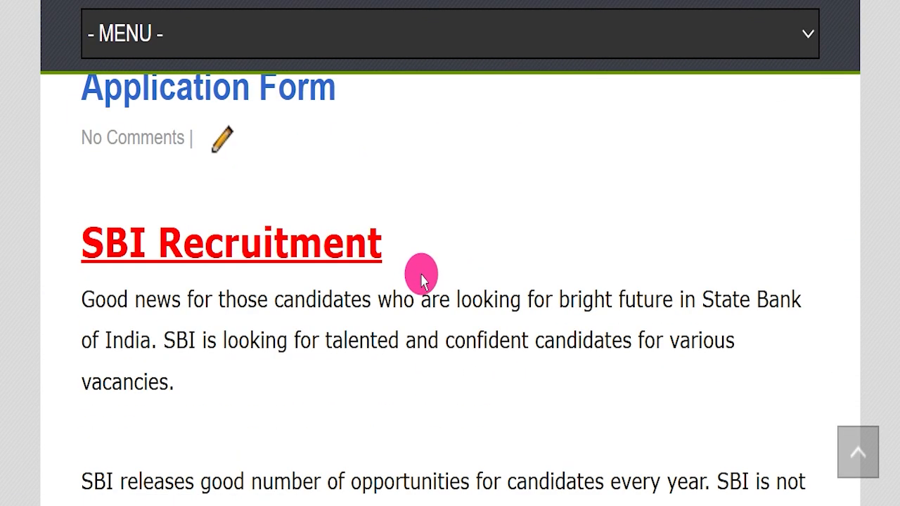
scroll(412, 276, "down", 4)
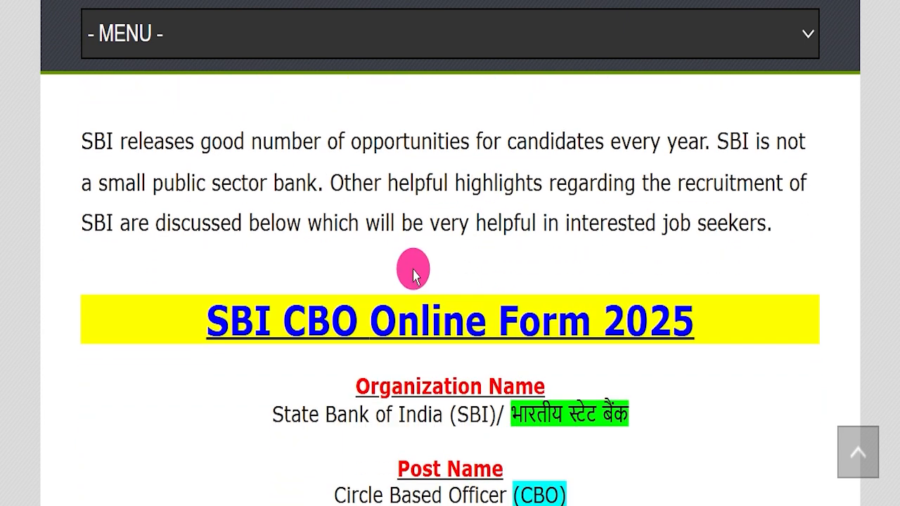
scroll(414, 275, "down", 3)
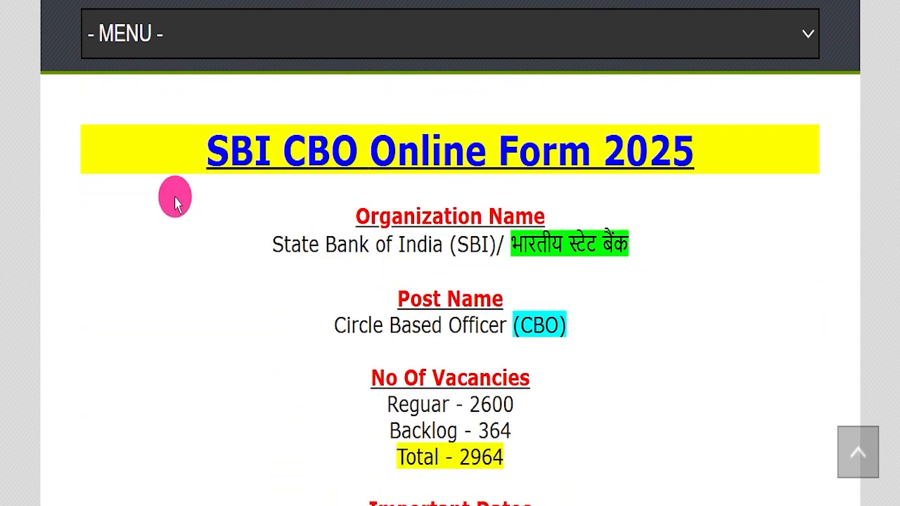
Highlight the post's "SBI CBO Online Form 2025" heading, the organization name and the Circle Based Officer post name in turn.
left_click_drag(151, 131, 680, 136)
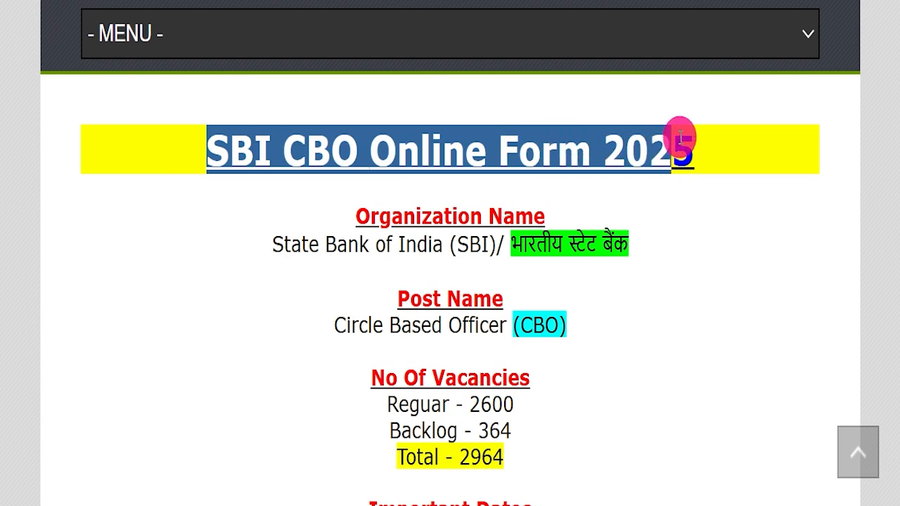
left_click(690, 234)
left_click_drag(208, 235, 661, 223)
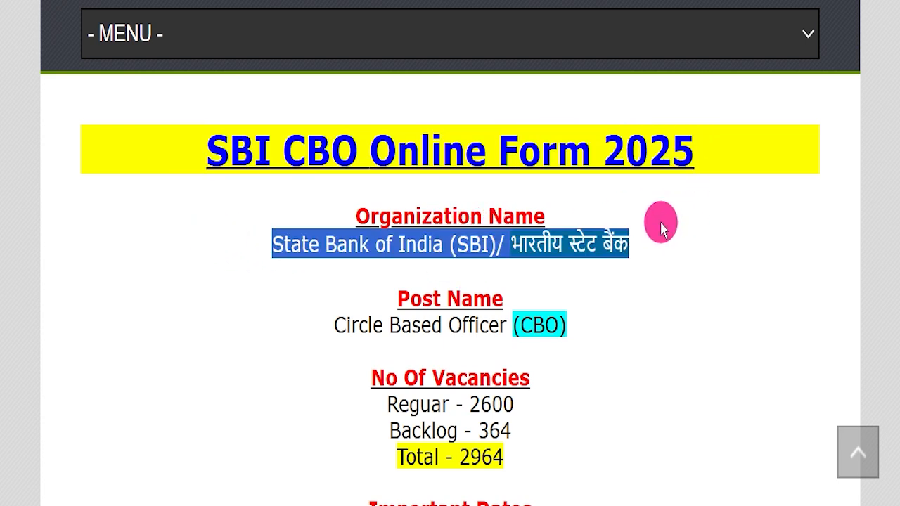
left_click_drag(340, 322, 588, 310)
left_click(580, 359)
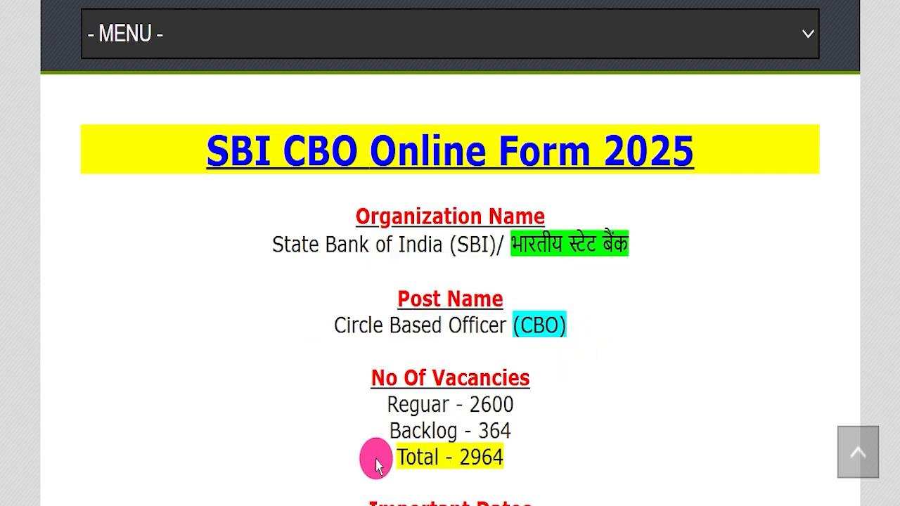
Highlight the total number of vacancies and underline the last date for applying online under Important Dates.
left_click_drag(397, 450, 512, 450)
scroll(603, 386, "down", 4)
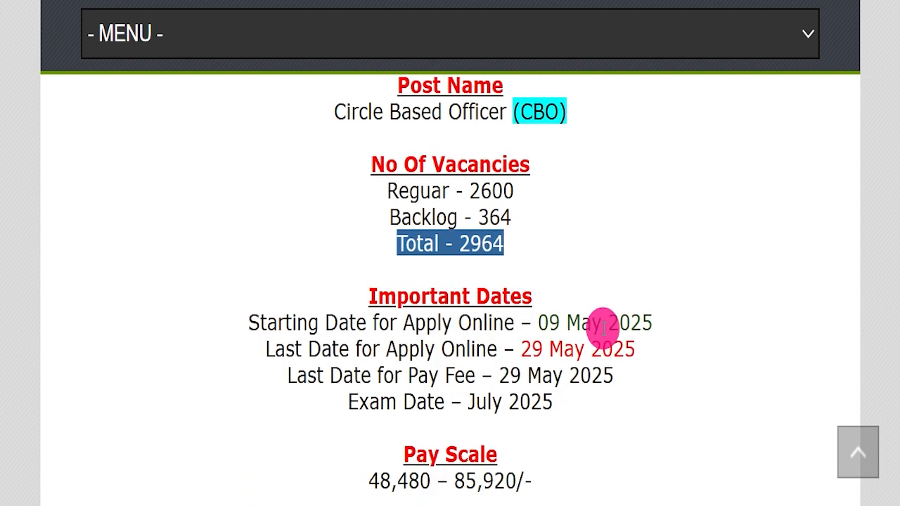
left_click(673, 343)
scroll(673, 343, "down", 1)
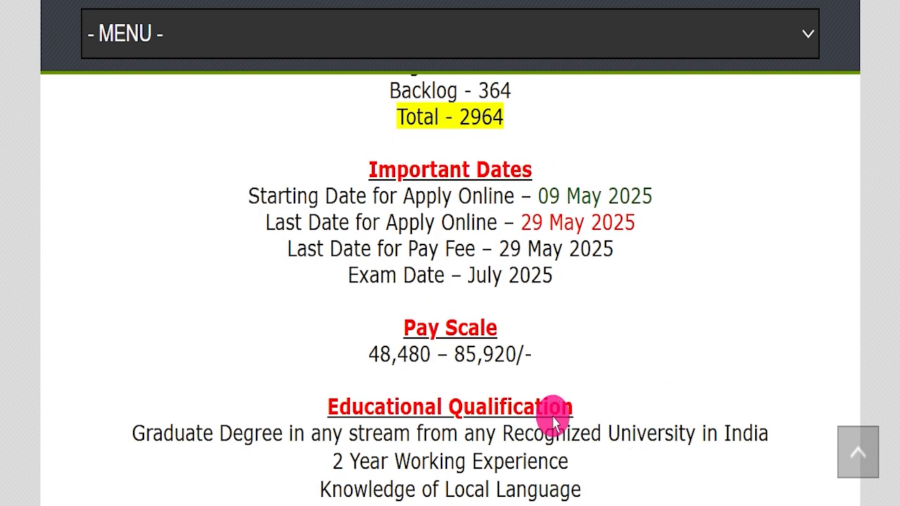
left_click_drag(516, 222, 612, 223)
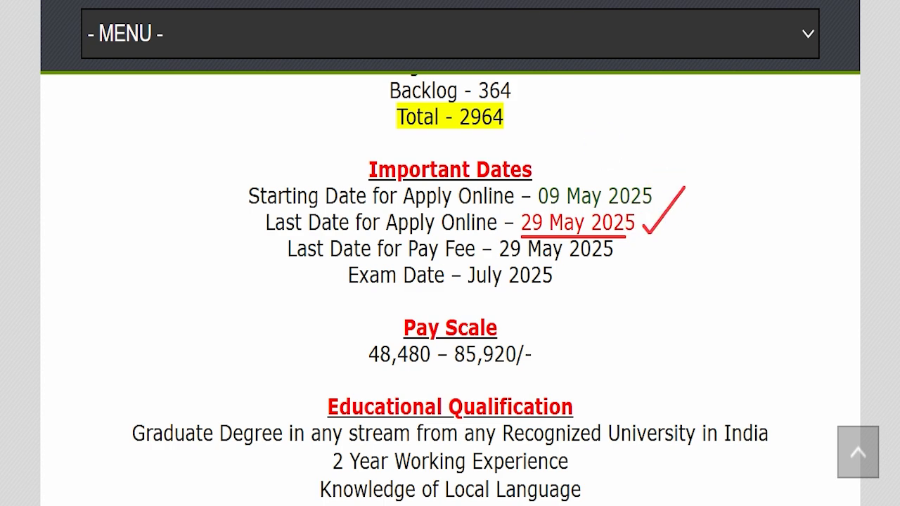
Highlight the pay scale, the educational qualification lines and the age limit in turn.
scroll(483, 285, "down", 3)
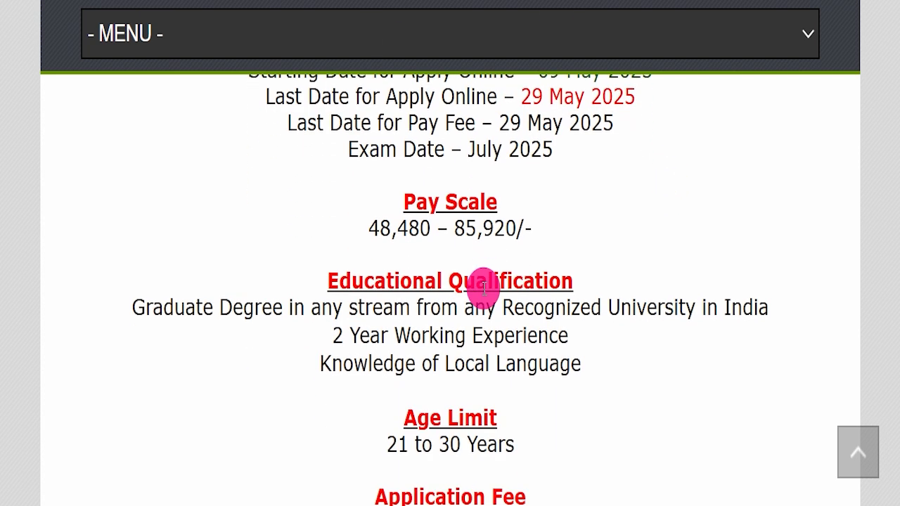
left_click_drag(309, 184, 522, 197)
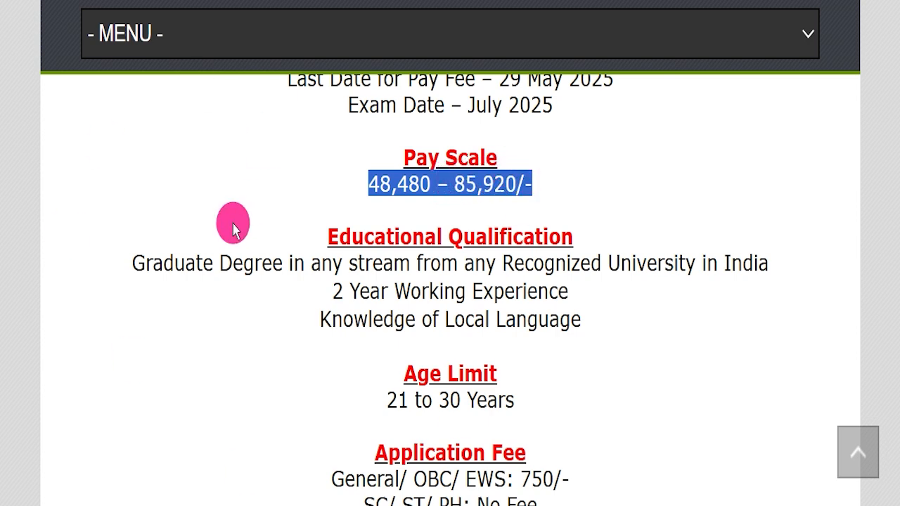
left_click_drag(133, 256, 575, 299)
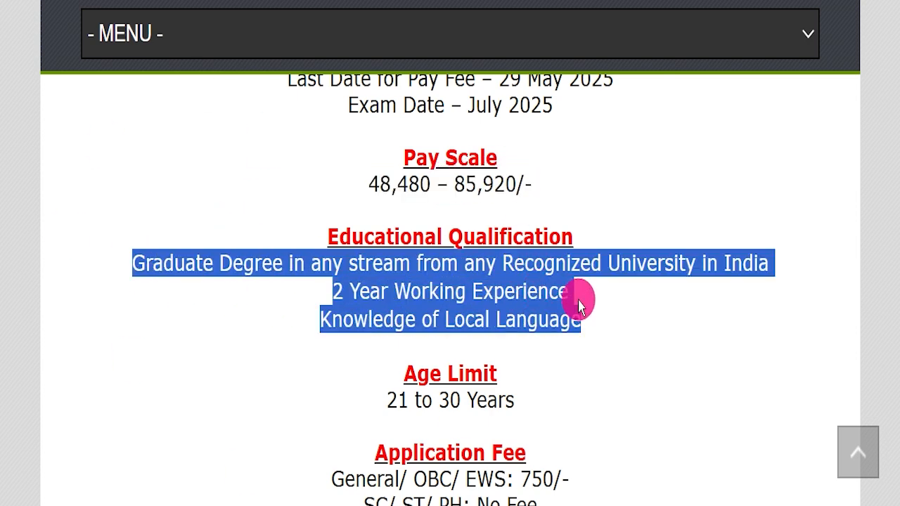
scroll(591, 313, "down", 3)
left_click_drag(333, 225, 542, 225)
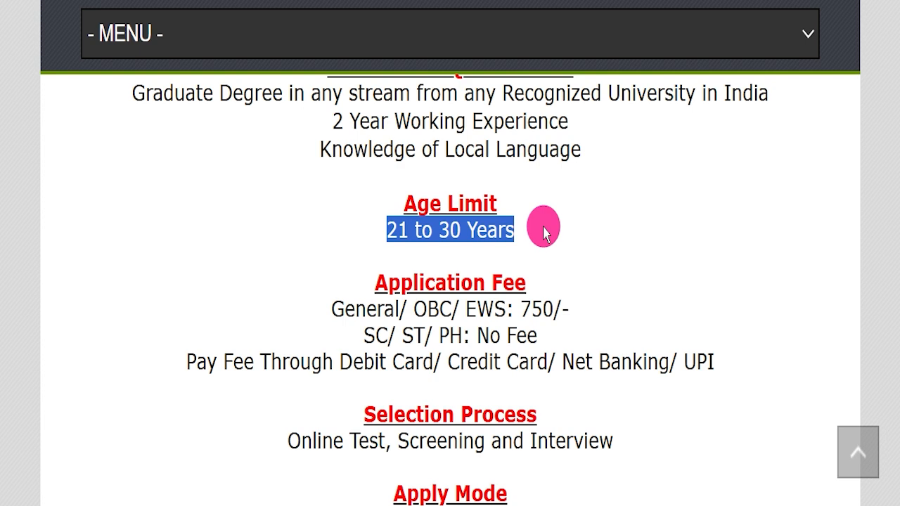
Highlight the General/OBC/EWS fee, the SC/ST/PH fee and the accepted payment methods under Application Fee.
left_click_drag(310, 310, 577, 291)
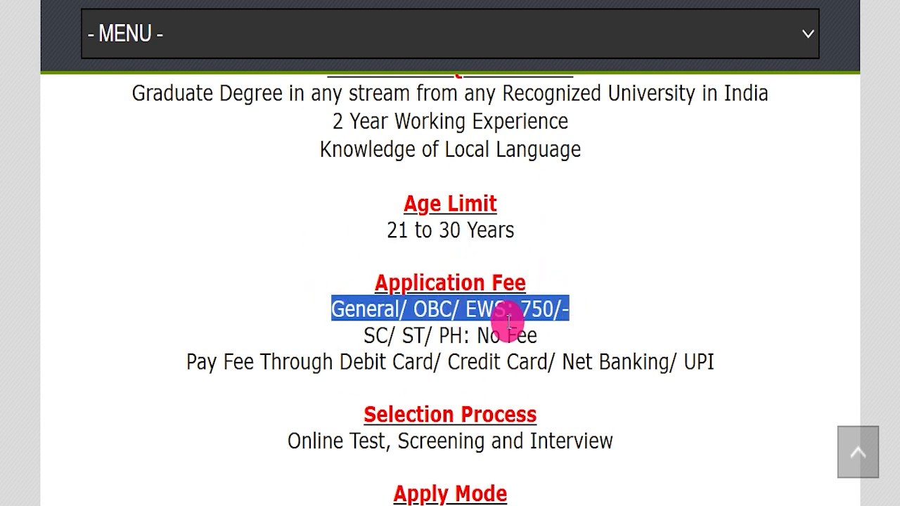
left_click(345, 316)
left_click_drag(364, 330, 560, 330)
left_click_drag(346, 355, 715, 352)
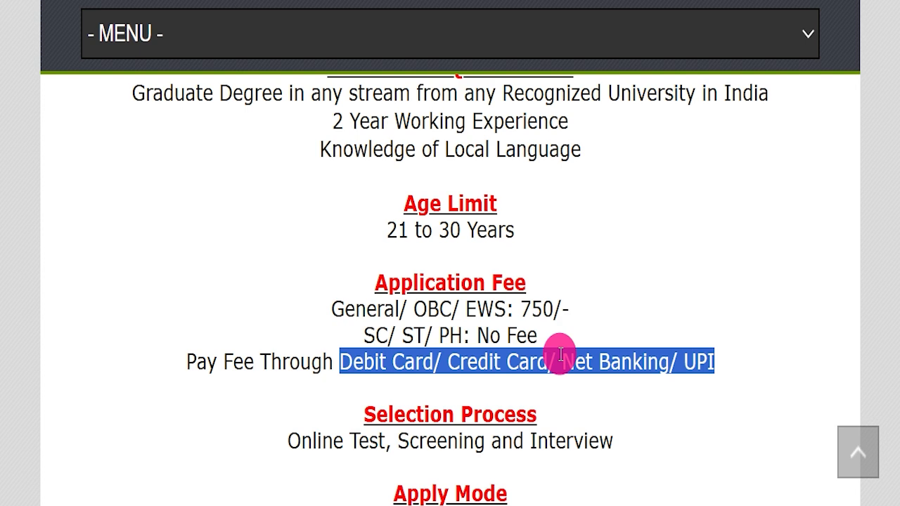
Highlight the entries under Selection Process, Apply Mode and Job Location in turn.
scroll(561, 356, "down", 3)
left_click_drag(292, 255, 613, 266)
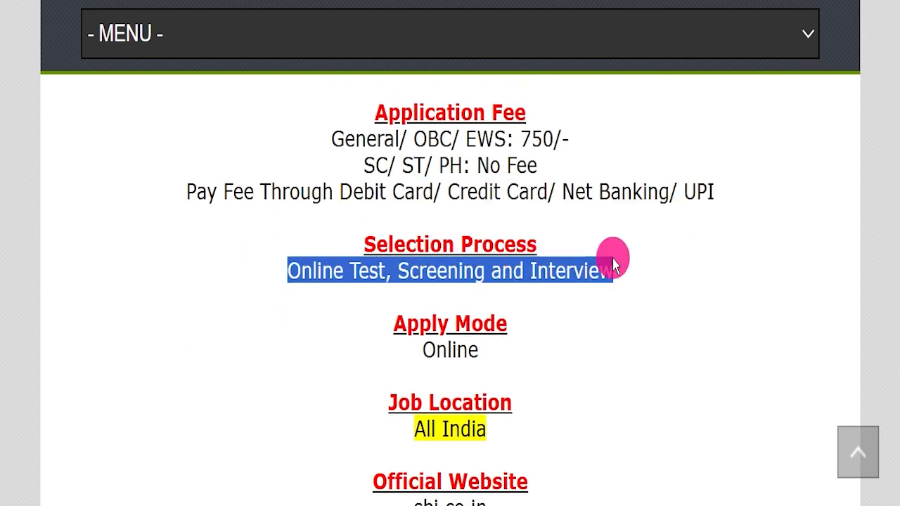
left_click(437, 341)
left_click_drag(438, 341, 547, 358)
scroll(372, 275, "down", 3)
left_click_drag(431, 259, 522, 268)
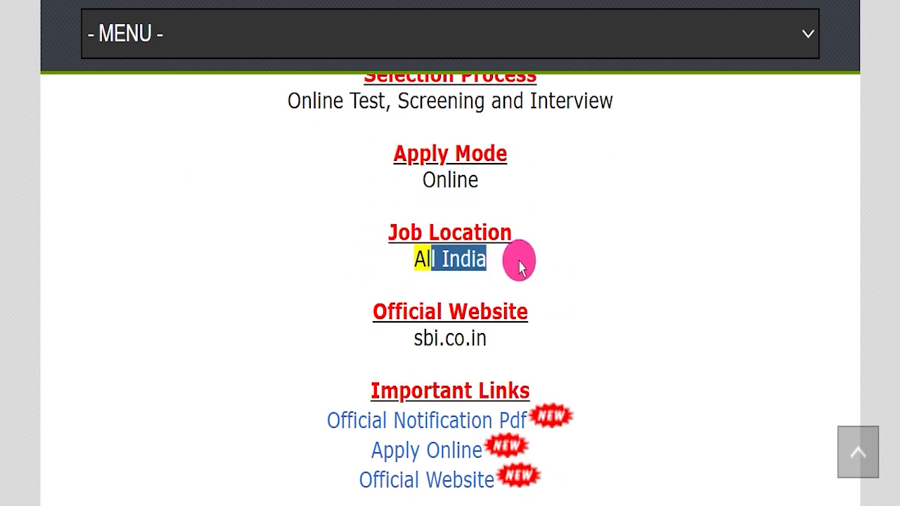
Highlight the official website address and the Important Links section with its notification, Apply Online and website links.
left_click_drag(367, 337, 511, 337)
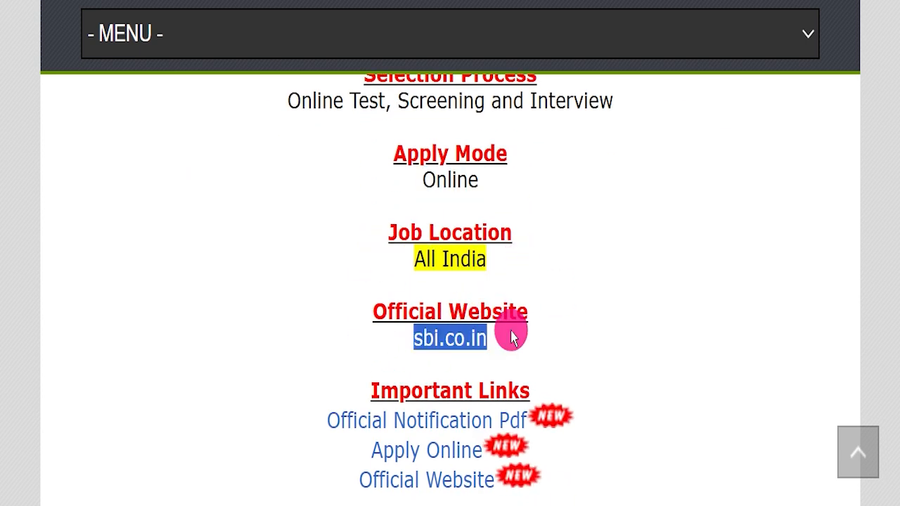
left_click(609, 324)
scroll(610, 325, "down", 1)
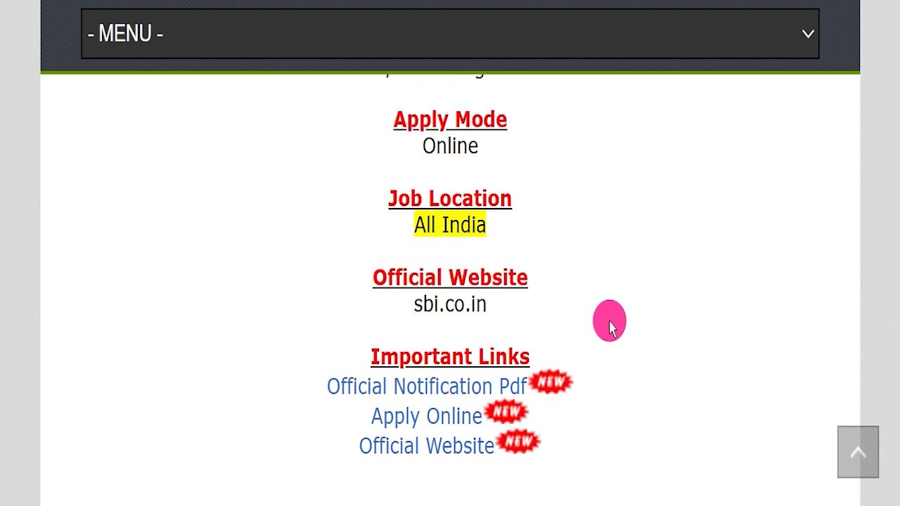
left_click_drag(326, 349, 589, 424)
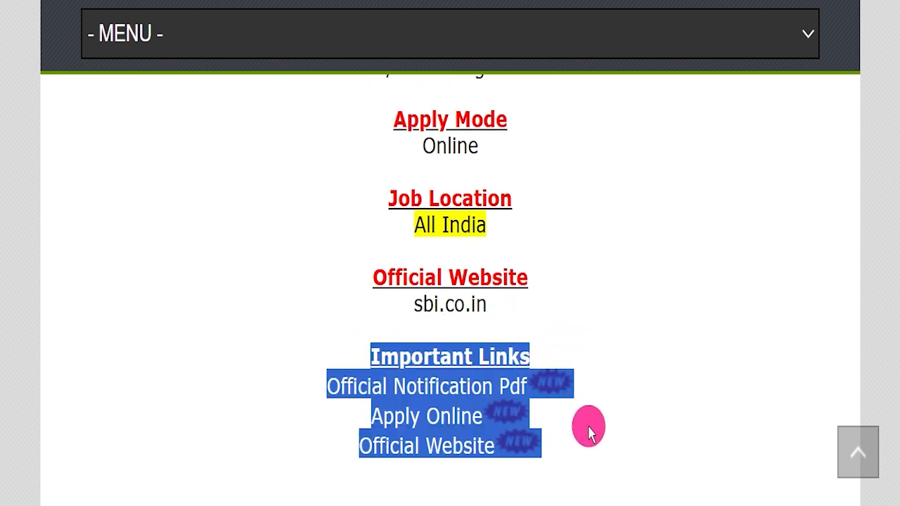
Highlight the Official Notification Pdf link under Important Links and open the notification.
left_click(590, 426)
left_click_drag(304, 385, 479, 378)
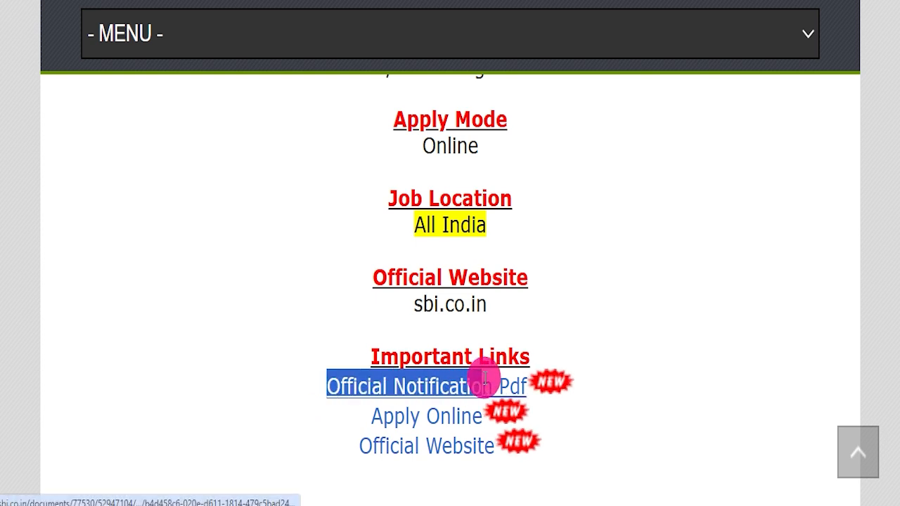
left_click(380, 382)
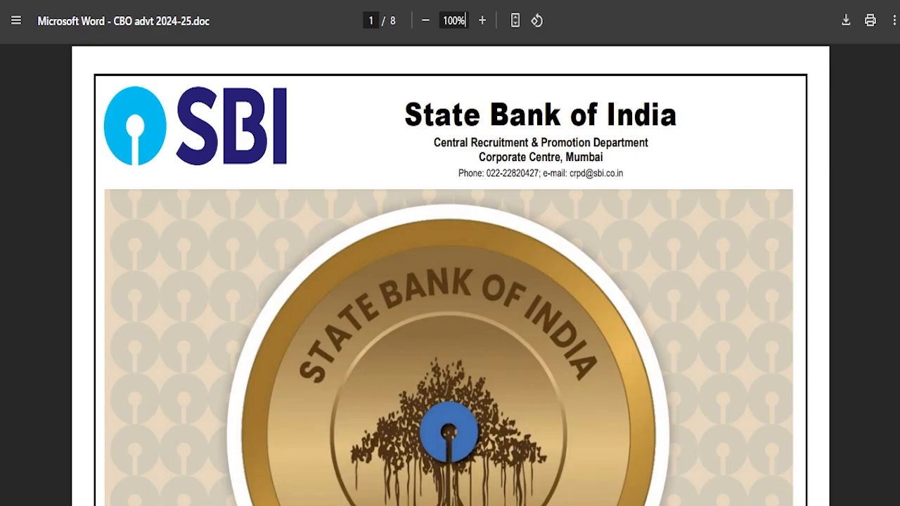
Read the notification's registration dates, recruitment phases and circle-wise vacancy table on page 2.
scroll(451, 351, "down", 12)
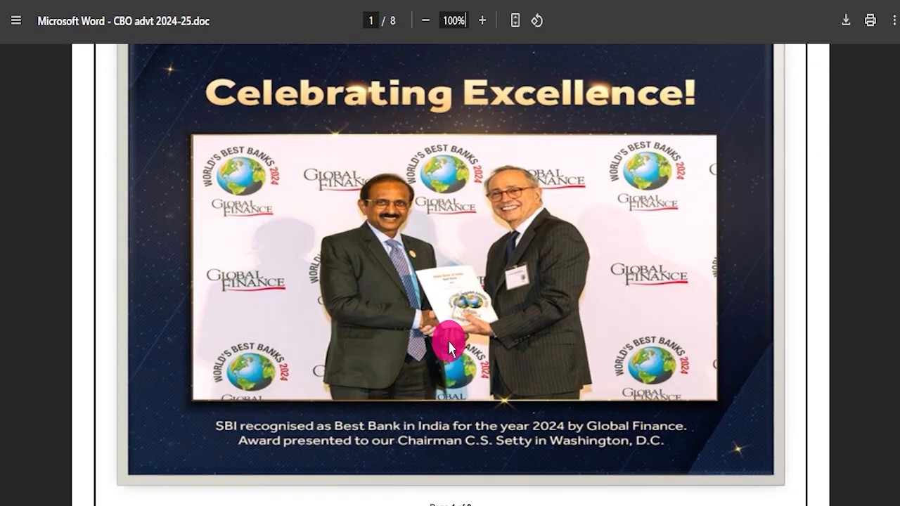
scroll(449, 345, "down", 6)
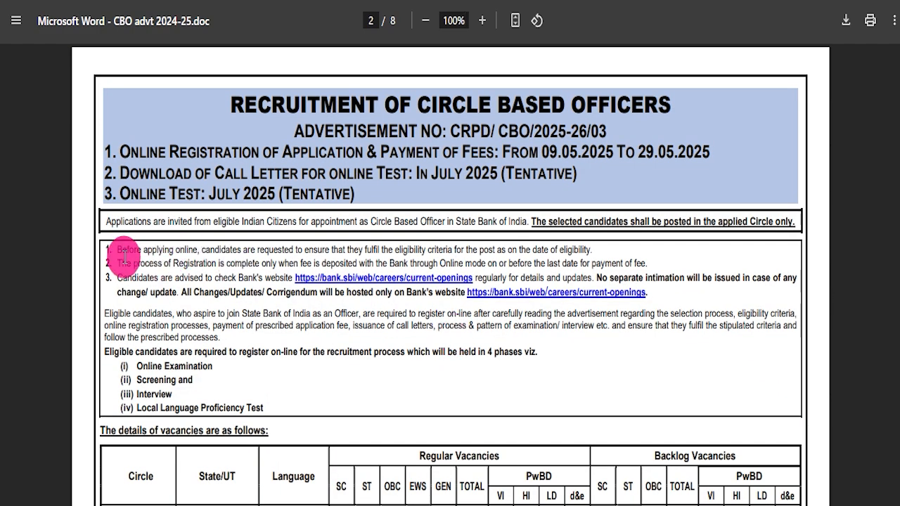
scroll(368, 350, "down", 3)
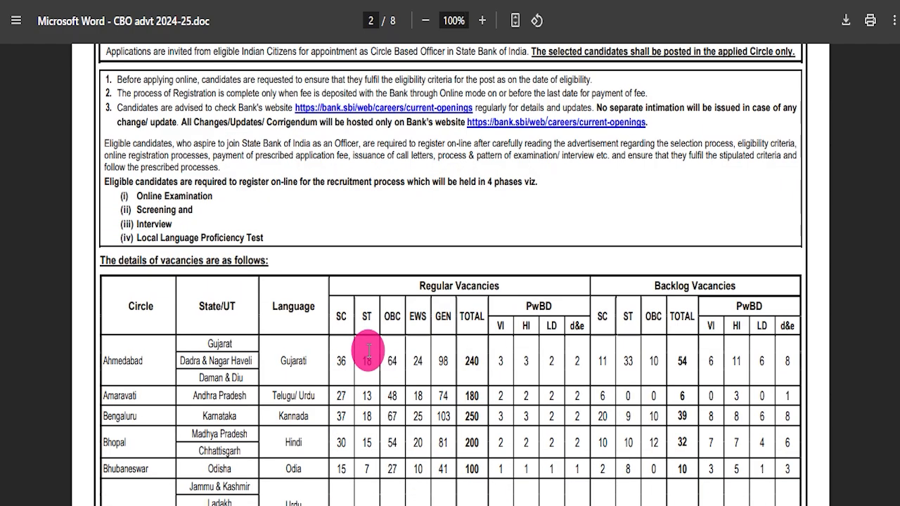
scroll(369, 351, "down", 3)
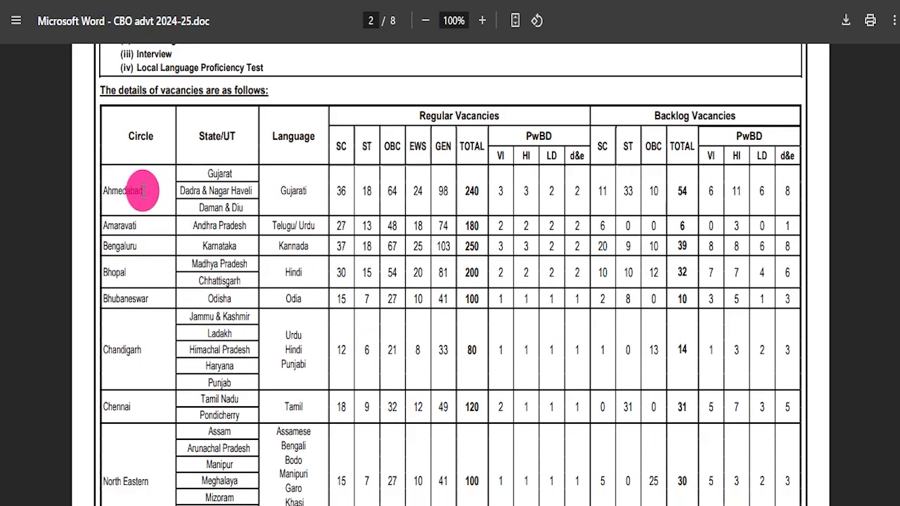
Highlight the Essential Academic Qualifications heading and part of its text under Eligibility Criteria on page 3.
scroll(313, 293, "down", 1)
scroll(313, 293, "down", 19)
scroll(412, 307, "down", 2)
scroll(412, 307, "down", 6)
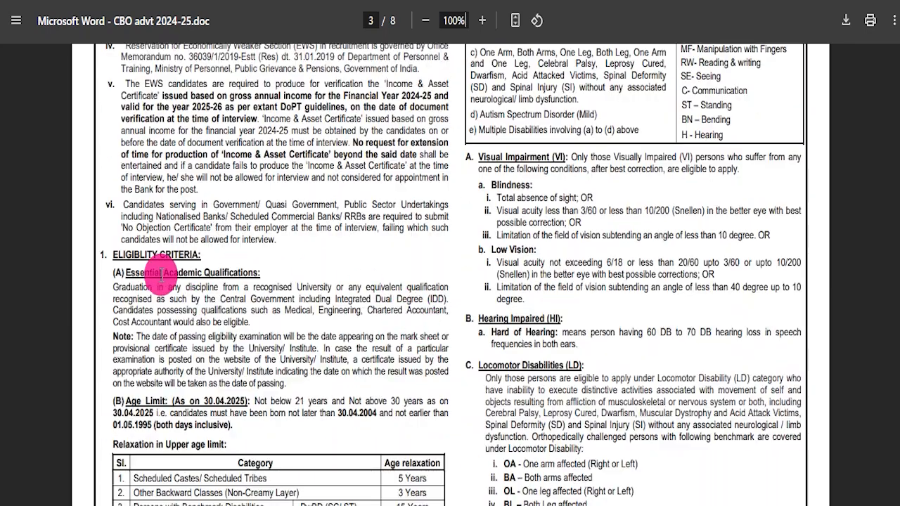
left_click_drag(181, 275, 290, 267)
left_click(289, 267)
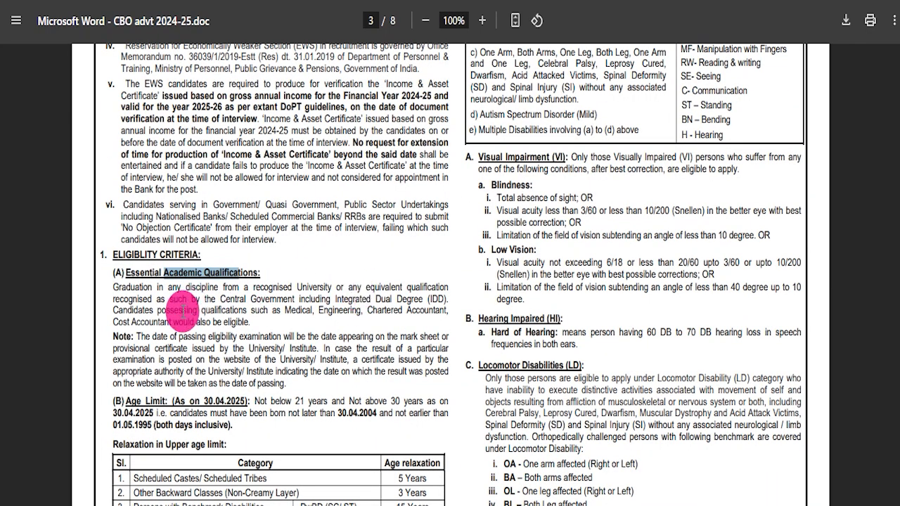
left_click_drag(190, 298, 235, 337)
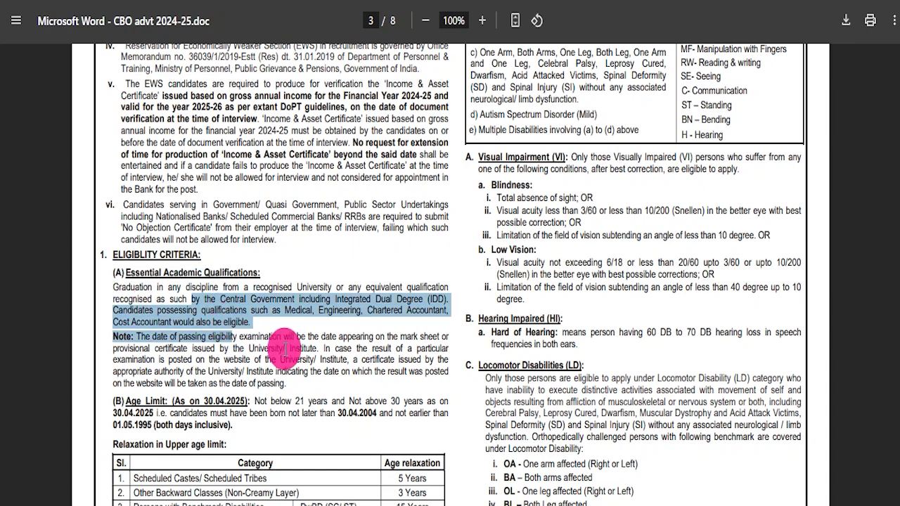
Highlight the PwBD and Ex-Servicemen entries in the Relaxation in Upper age limit table.
scroll(241, 332, "down", 2)
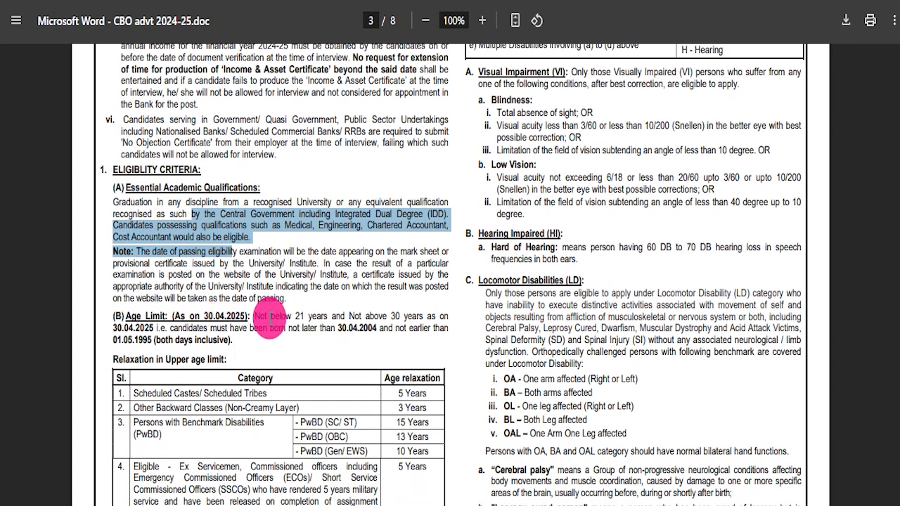
scroll(188, 230, "down", 4)
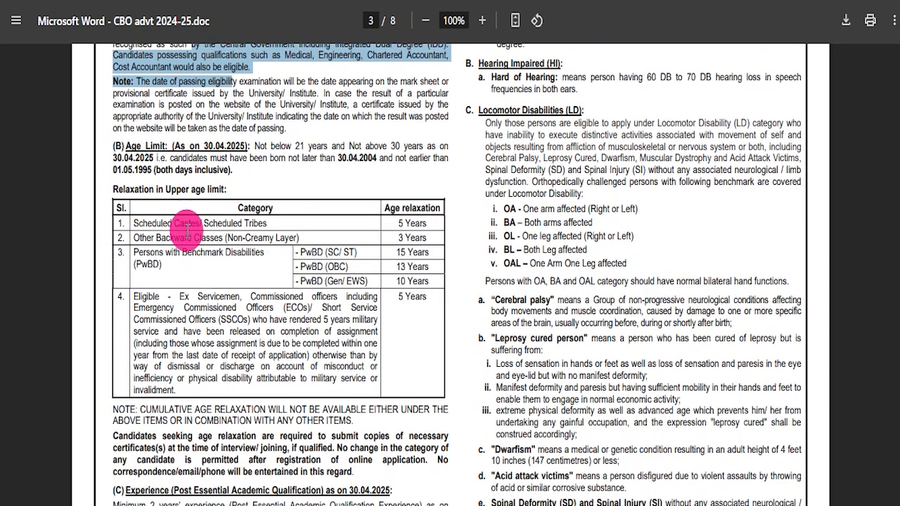
left_click(412, 214)
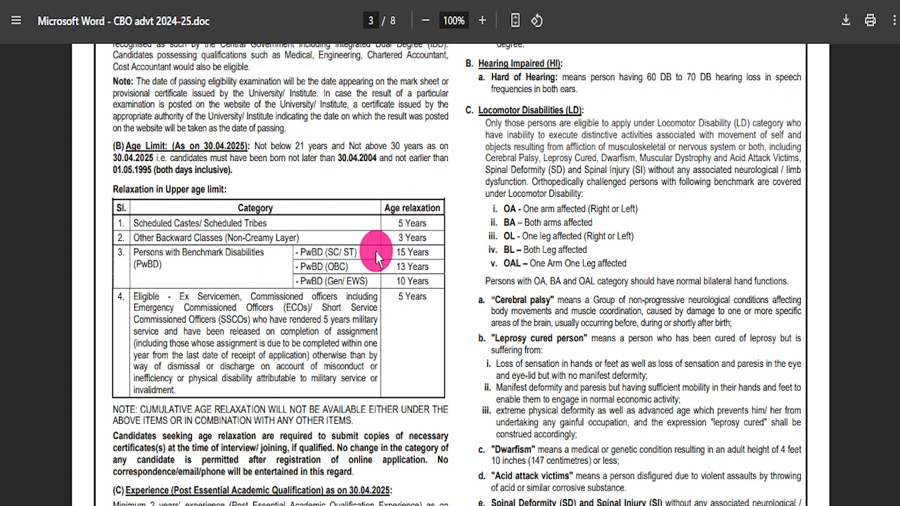
left_click_drag(355, 249, 422, 238)
left_click_drag(341, 266, 417, 267)
left_click_drag(238, 307, 365, 380)
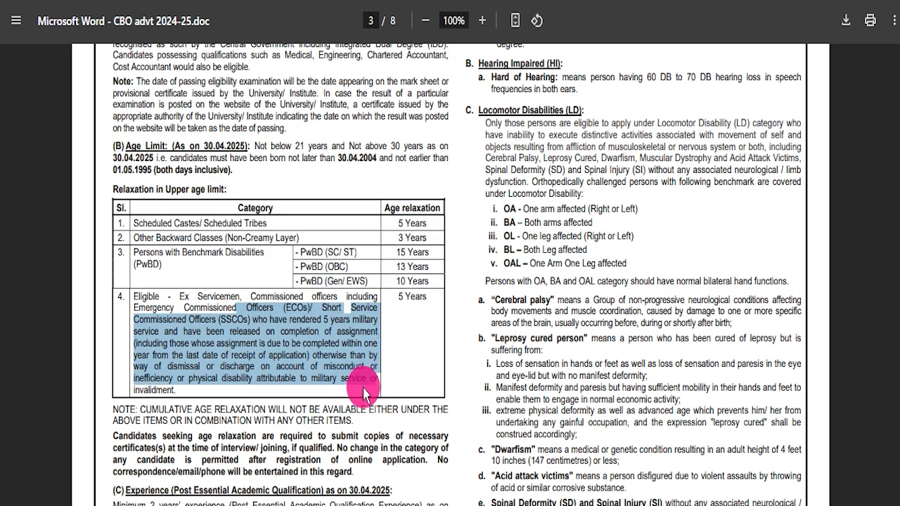
Highlight the Objective Test table, from English Language to Total, under Selection Procedure on page 4.
scroll(371, 335, "down", 10)
scroll(371, 335, "down", 8)
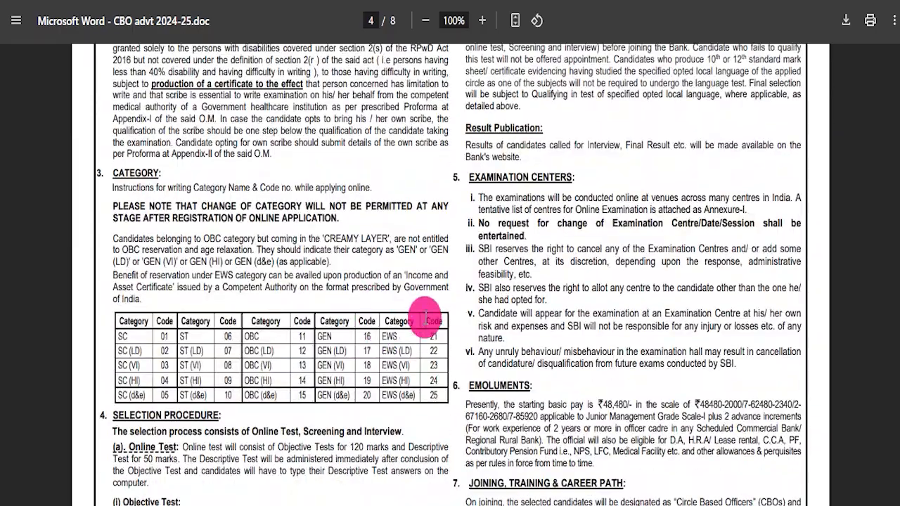
scroll(461, 345, "down", 5)
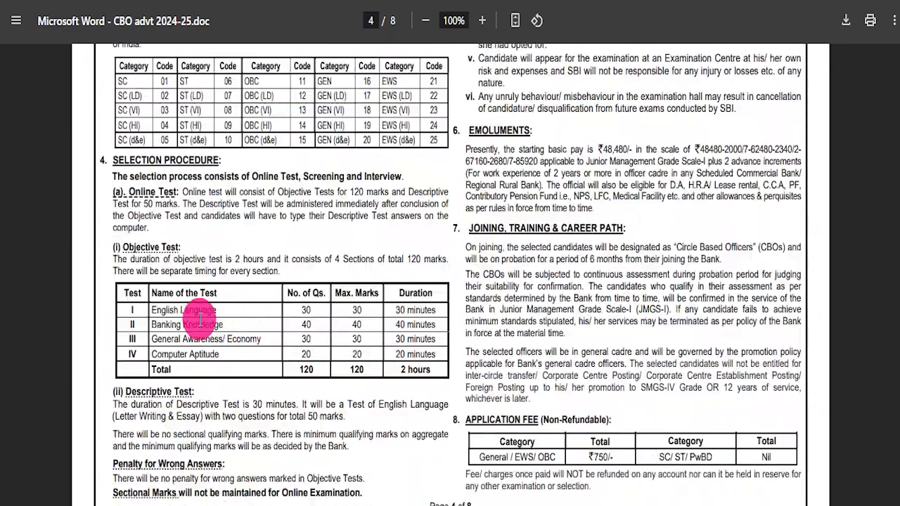
left_click_drag(140, 308, 422, 366)
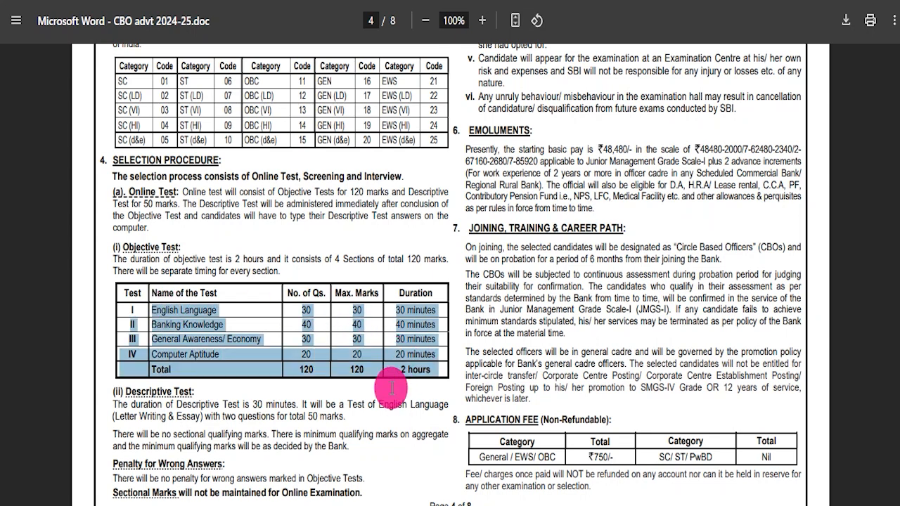
Highlight the Application Fee (Non-Refundable) heading and the start of its fee table.
left_click_drag(467, 130, 613, 245)
scroll(431, 310, "down", 4)
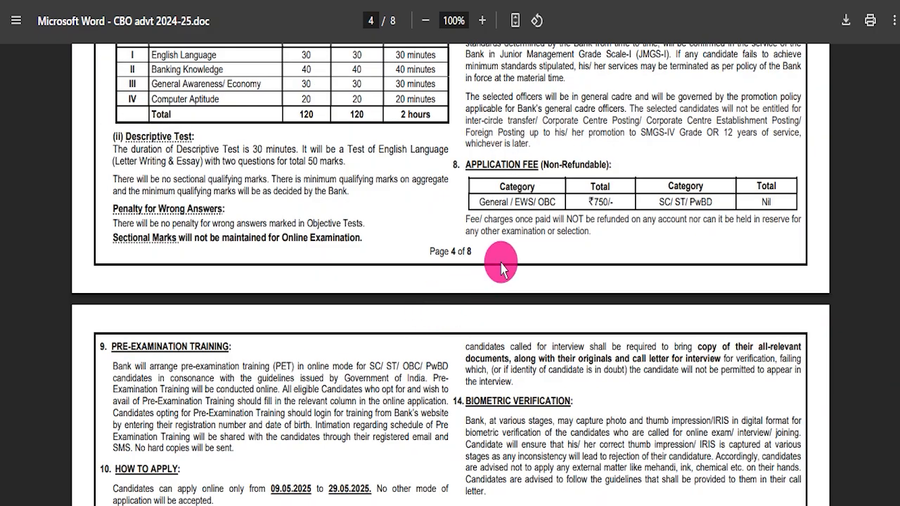
scroll(445, 271, "up", 4)
scroll(496, 294, "down", 3)
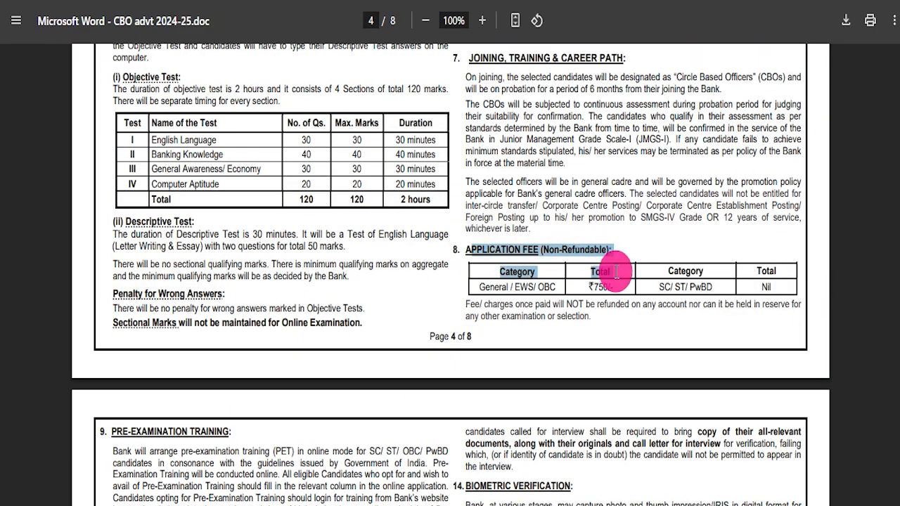
Look through the remaining notification pages, including the documents to upload and the application steps on page 8.
scroll(245, 368, "down", 7)
scroll(355, 327, "down", 5)
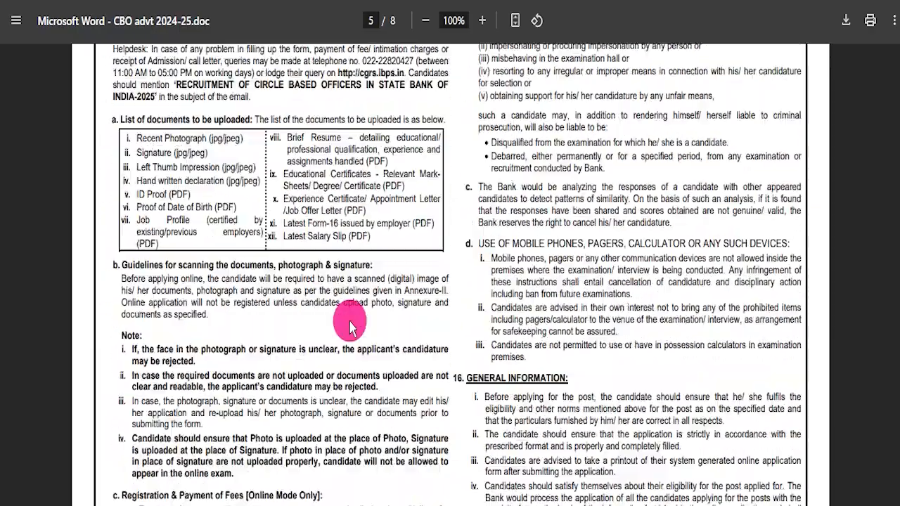
scroll(352, 330, "down", 15)
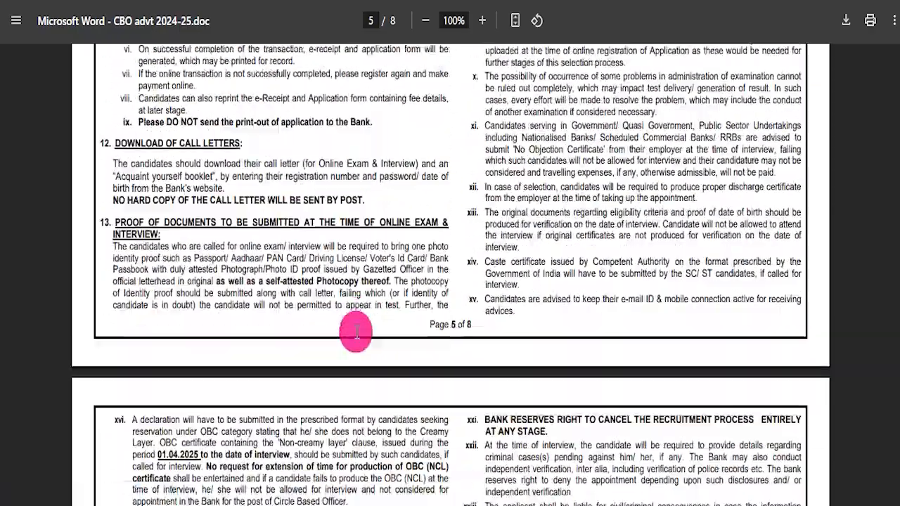
scroll(353, 340, "down", 1)
scroll(355, 337, "up", 4)
scroll(470, 343, "down", 12)
scroll(470, 343, "down", 20)
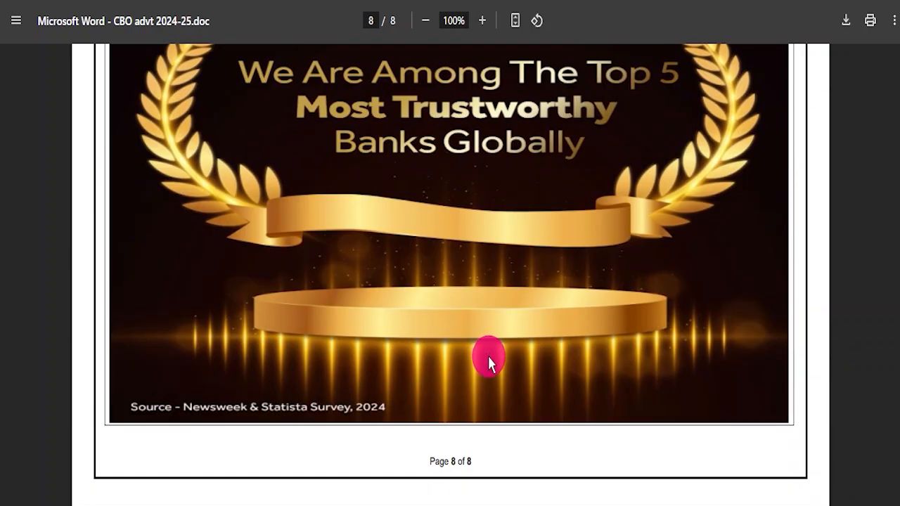
scroll(647, 382, "up", 2)
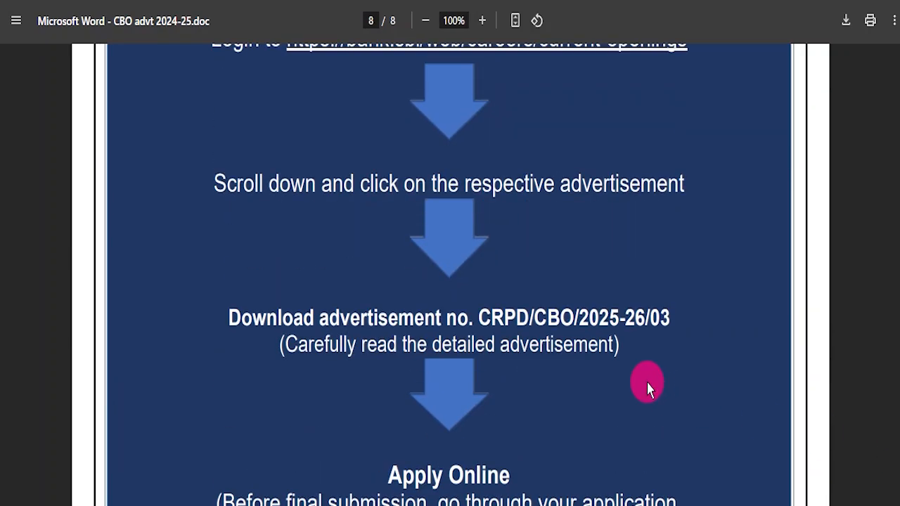
scroll(464, 324, "up", 10)
Return to the notification's first page and open the Apply Online registration page from Important Links.
left_click_drag(899, 415, 899, 47)
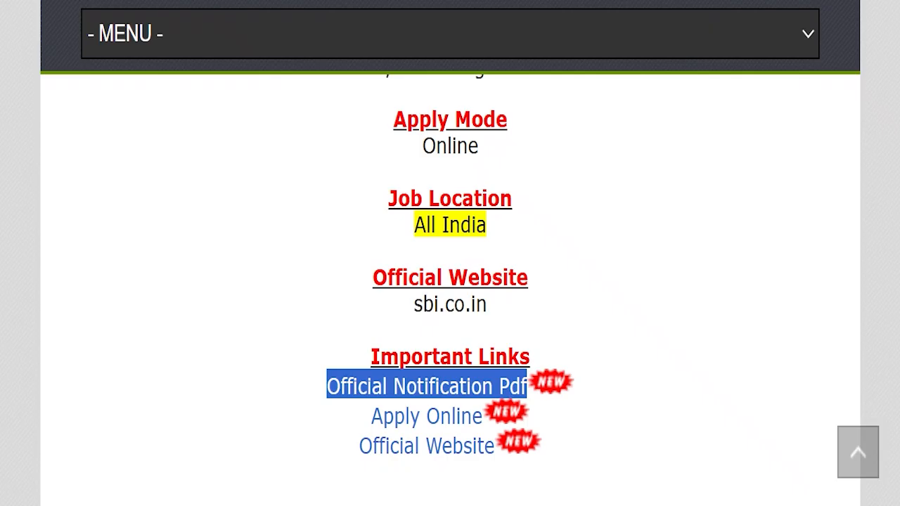
left_click_drag(316, 422, 483, 413)
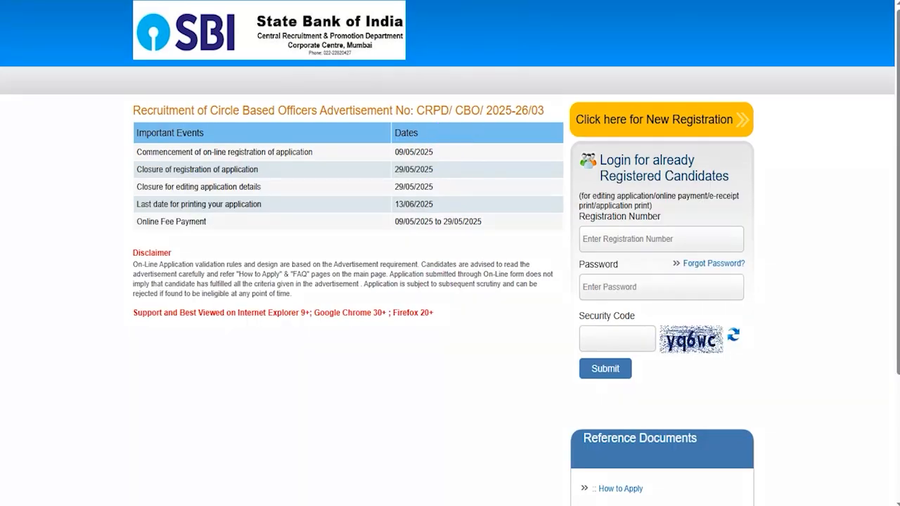
Mark up the registered candidates' login box with a red frame, ticks on its fields and an arrow to Submit, and clear the marks.
mouse_move(571, 138)
left_mouse_down()
mouse_move(750, 178)
mouse_move(775, 416)
mouse_move(775, 403)
left_mouse_up()
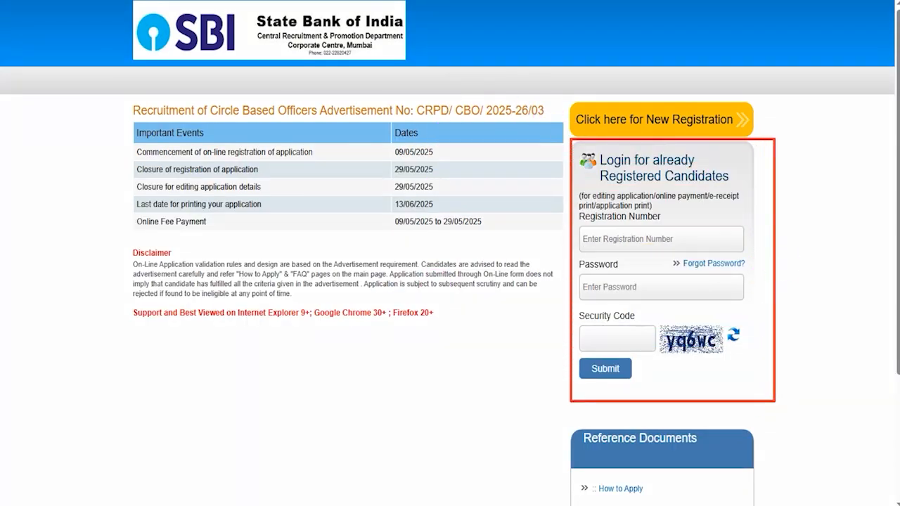
left_click_drag(703, 243, 729, 209)
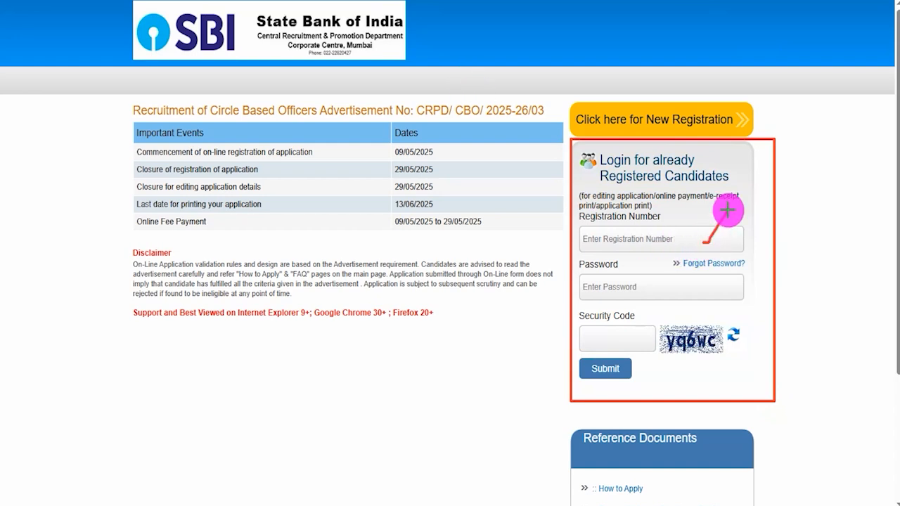
left_click_drag(676, 290, 697, 278)
left_click_drag(680, 355, 711, 355)
left_click_drag(646, 329, 667, 307)
left_click_drag(758, 373, 636, 374)
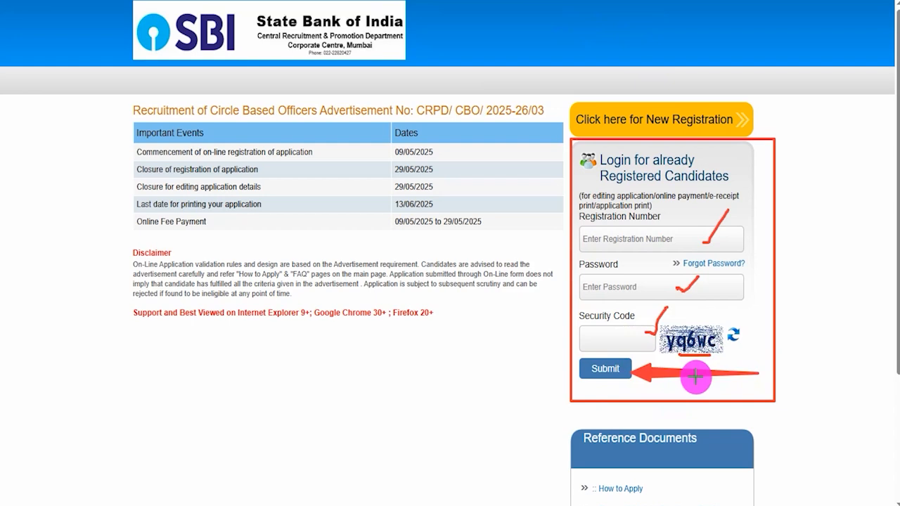
key("Escape")
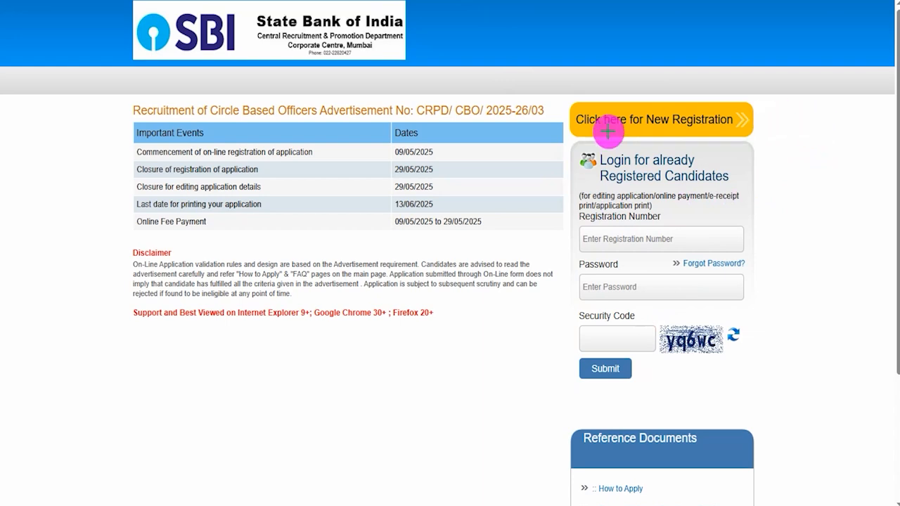
Point a red arrow at the New Registration link, clear it and open the registration form.
left_click_drag(449, 185, 579, 129)
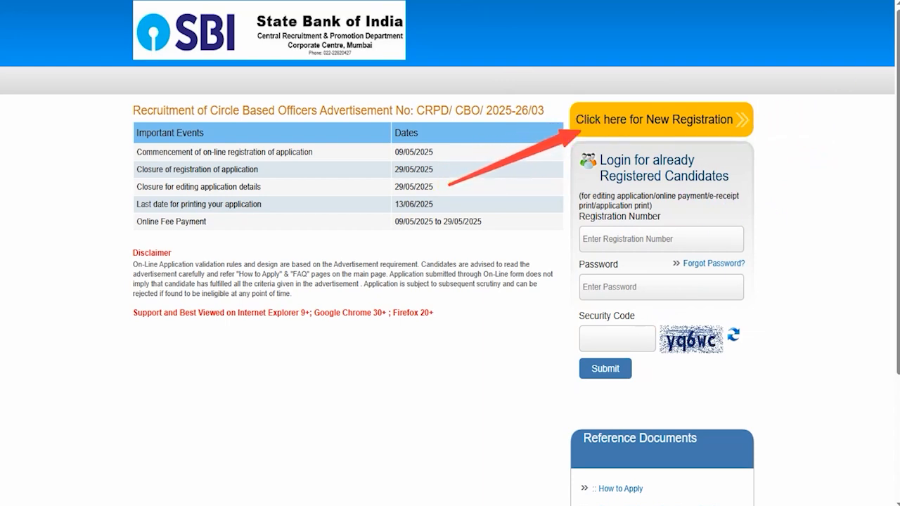
key("Escape")
left_click(613, 120)
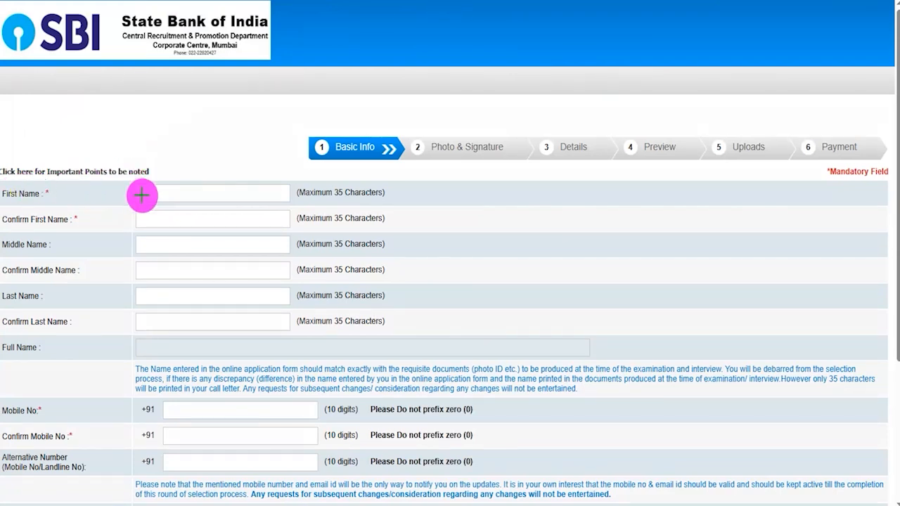
Draw red ticks on the first, middle and last name fields and their confirmation fields in Basic Info.
left_click_drag(163, 197, 197, 166)
left_click_drag(197, 222, 245, 203)
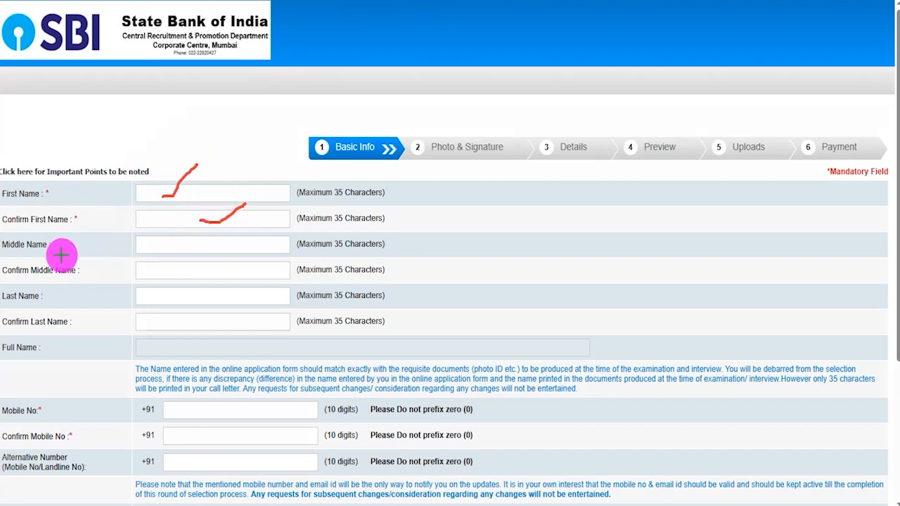
left_click_drag(200, 249, 225, 239)
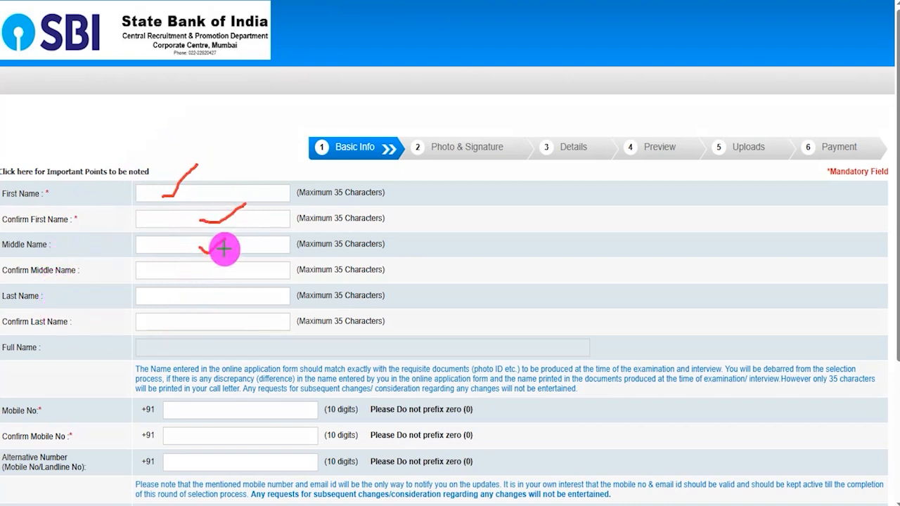
left_click_drag(221, 273, 265, 257)
left_click_drag(244, 297, 280, 288)
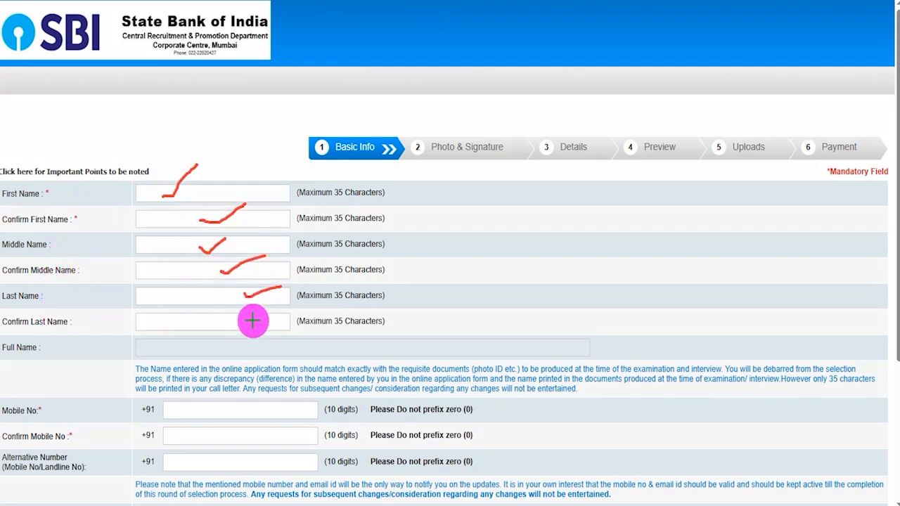
left_click_drag(251, 318, 277, 300)
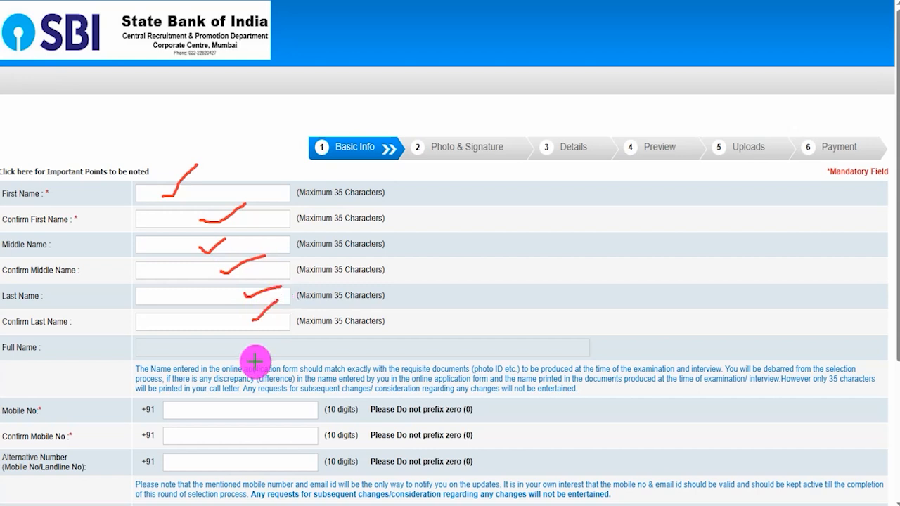
Draw red ticks on the mobile, confirm mobile and alternative number fields, underline their labels, and clear all marks.
left_click_drag(41, 413, 57, 413)
left_click_drag(223, 413, 246, 398)
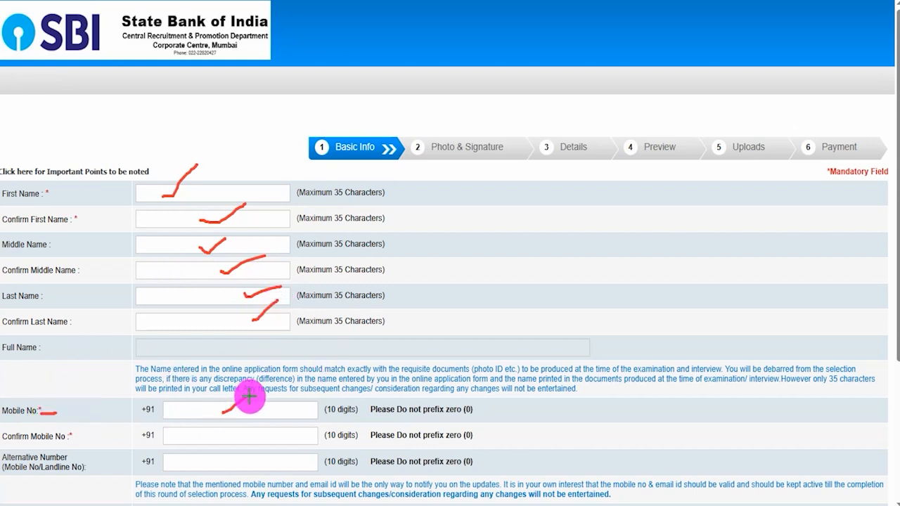
left_click_drag(260, 436, 293, 418)
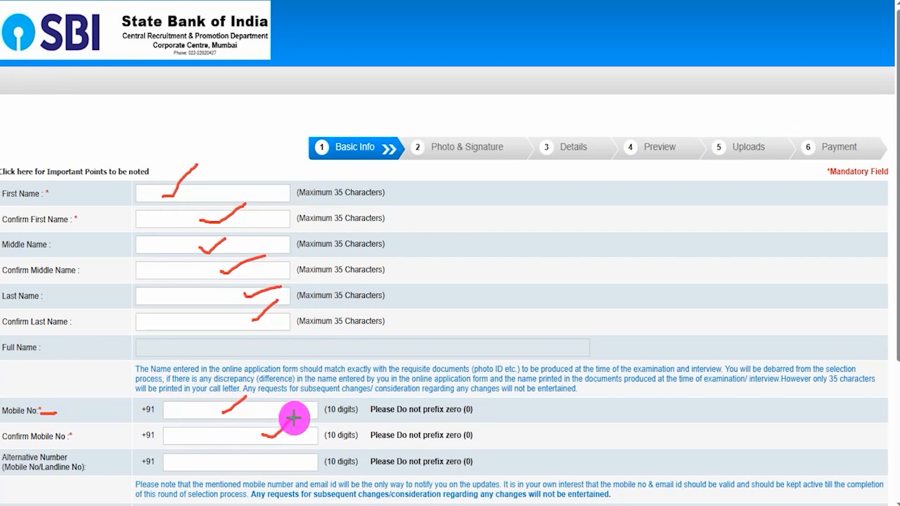
left_click_drag(33, 478, 54, 477)
left_click_drag(299, 465, 326, 429)
left_click(427, 0)
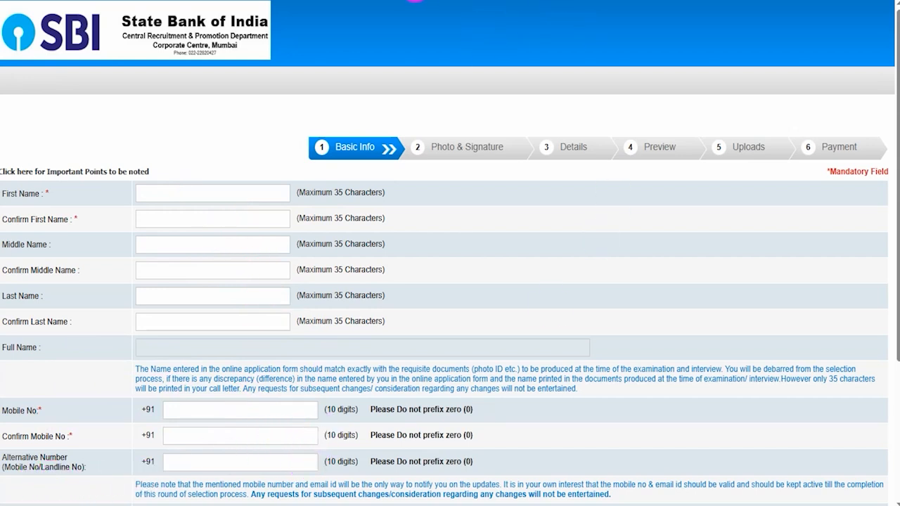
Draw red ticks on the Email ID and Confirm Email ID fields and choose gmail.com as the email domain.
scroll(402, 483, "down", 3)
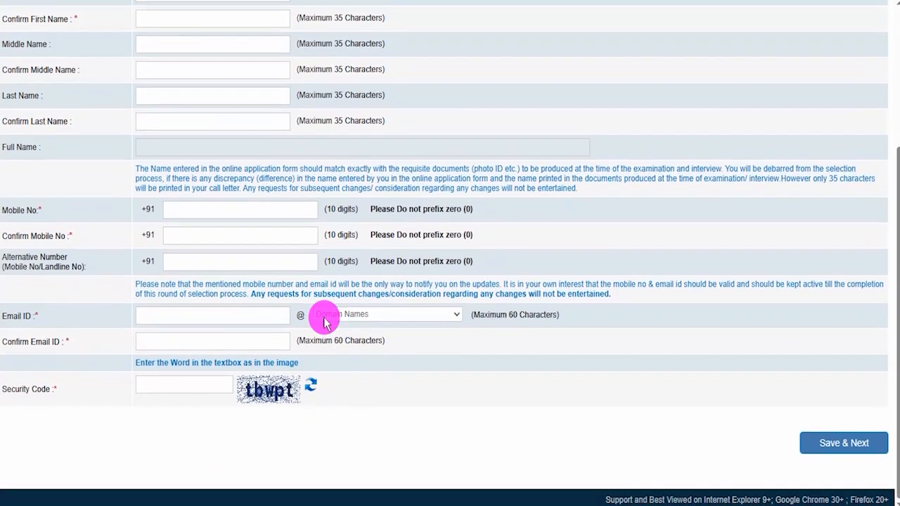
left_click(404, 1)
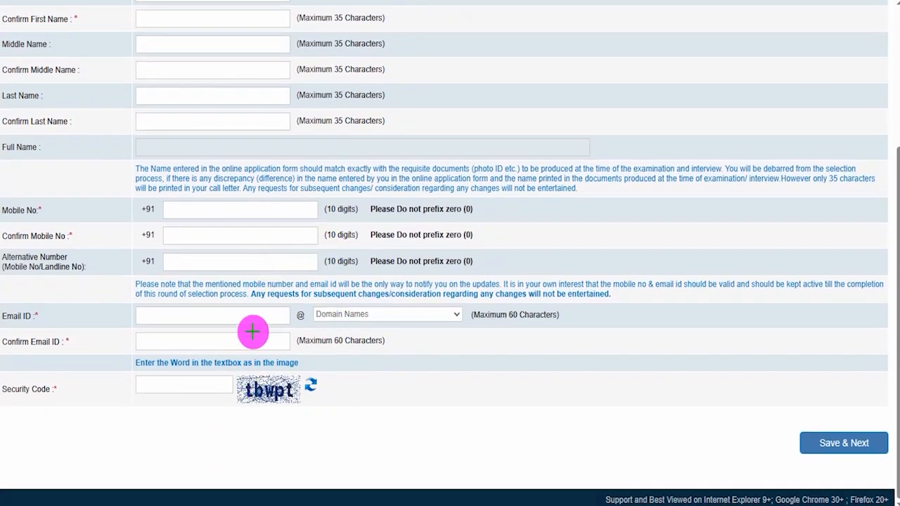
left_click_drag(253, 313, 293, 285)
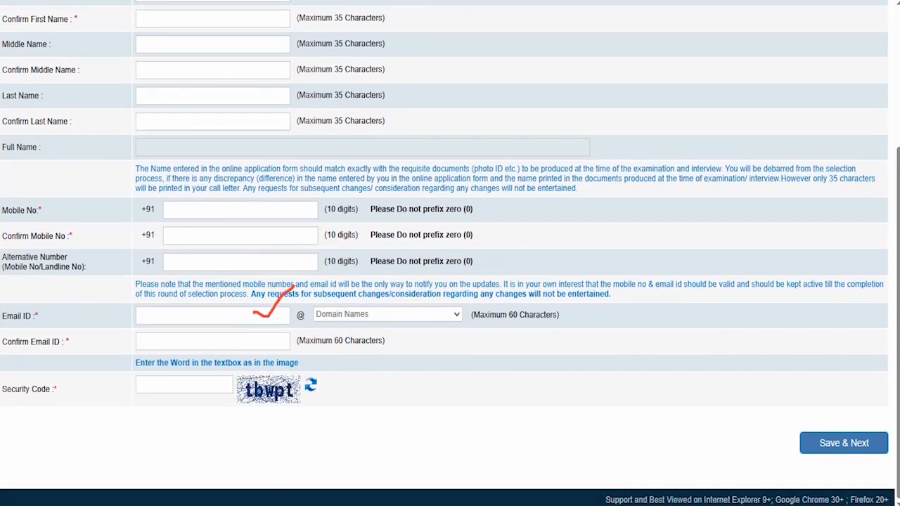
left_click(415, 316)
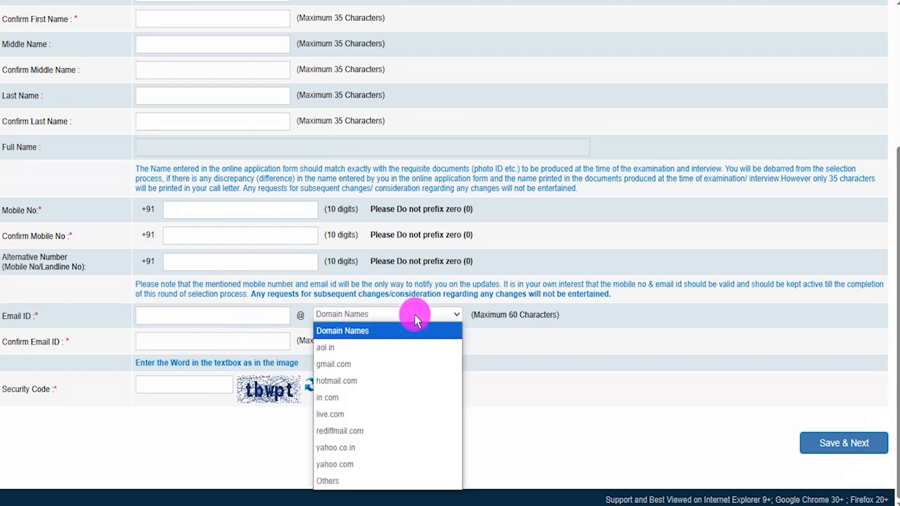
left_click(339, 365)
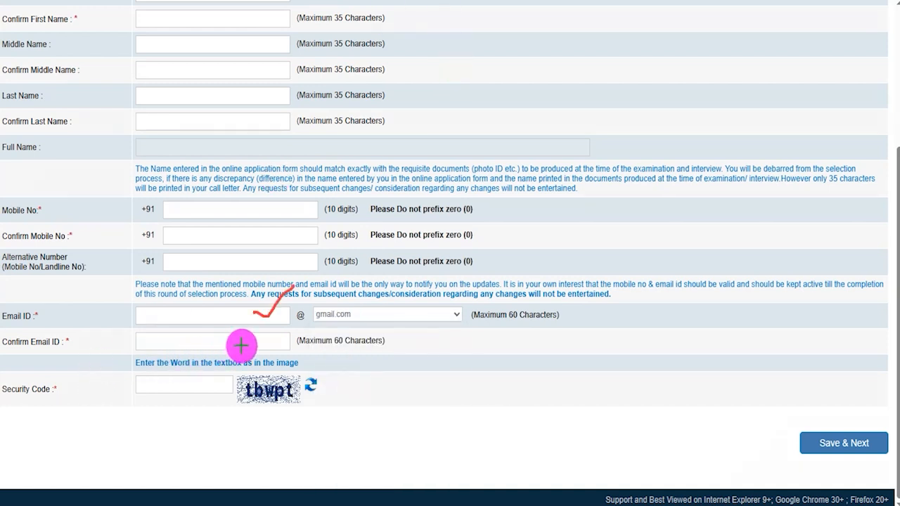
left_click_drag(246, 342, 277, 326)
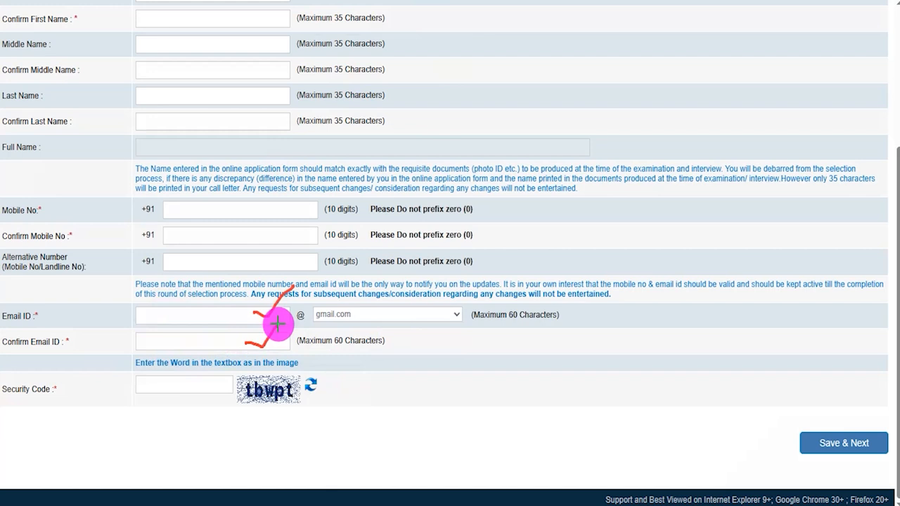
Underline the security code image, tick its entry field and point a red arrow at Save & Next.
left_click_drag(252, 406, 296, 399)
mouse_move(211, 382)
left_mouse_down()
mouse_move(222, 389)
mouse_move(239, 371)
left_mouse_up()
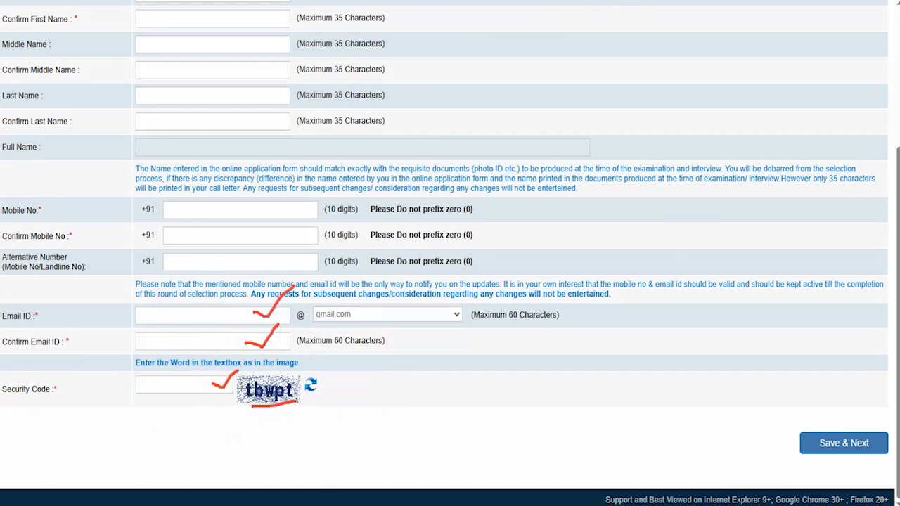
left_click_drag(621, 432, 779, 442)
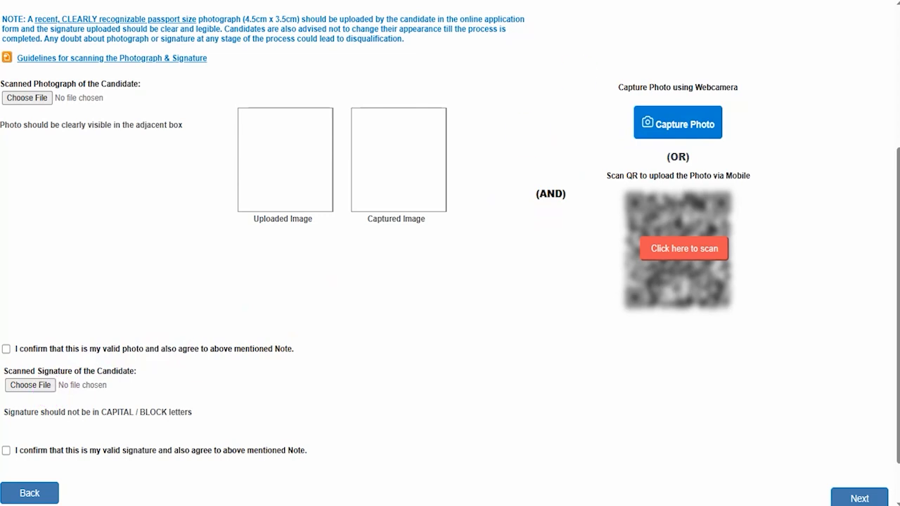
Mark the photograph and signature scanning guidelines link, open the guidelines and highlight the photo's 4.5cm × 3.5cm size and 20kb–50 kb file size.
mouse_move(220, 61)
left_mouse_down()
mouse_move(110, 54)
mouse_move(209, 62)
mouse_move(215, 71)
left_mouse_up()
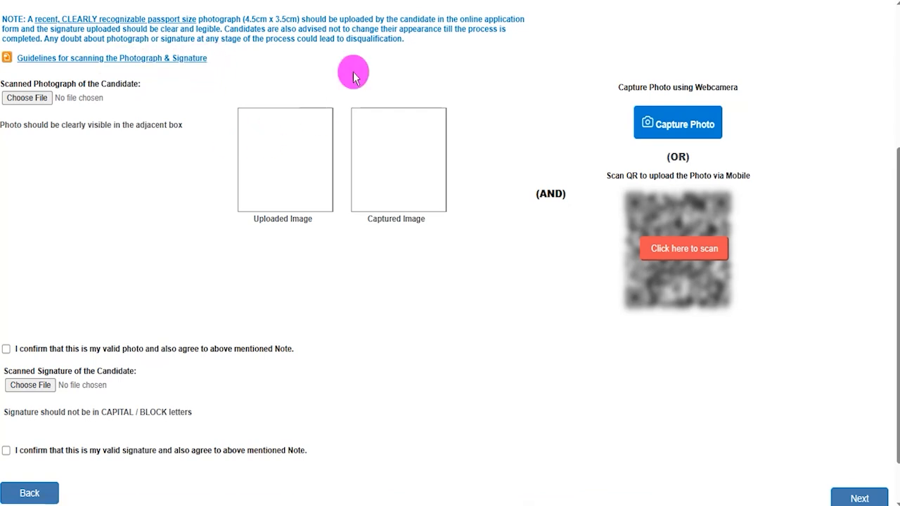
left_click(338, 1)
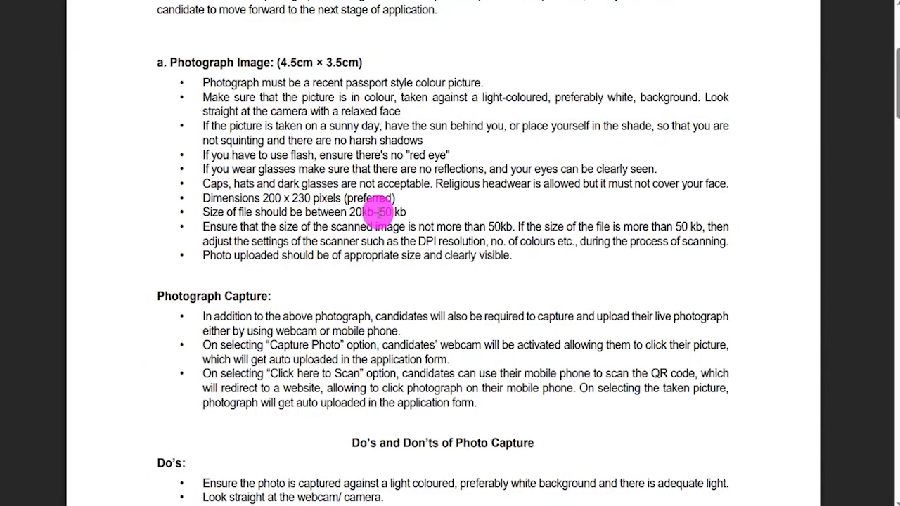
left_click_drag(350, 213, 378, 212)
left_click(361, 199)
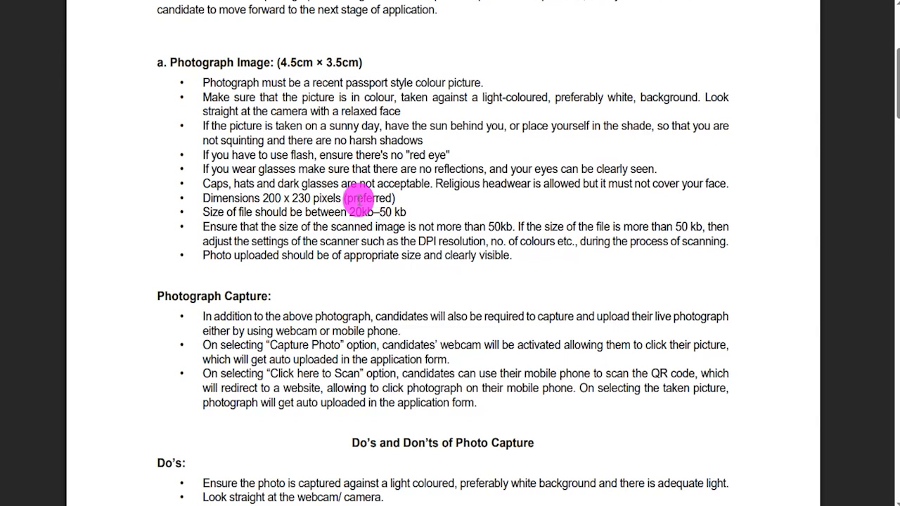
left_click_drag(283, 62, 351, 61)
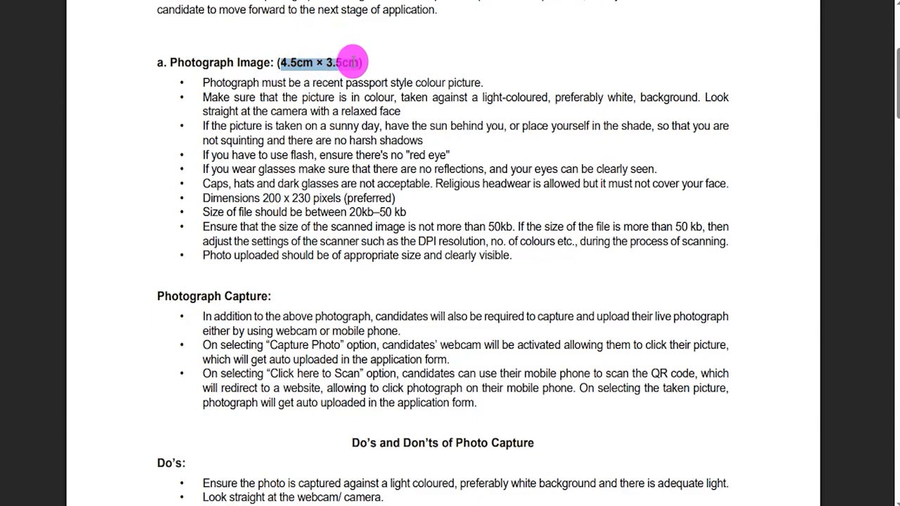
left_click_drag(350, 211, 387, 220)
Highlight the signature's 10kb – 20kb file size and its 140 x 60 pixels dimensions in the guidelines.
scroll(373, 221, "down", 5)
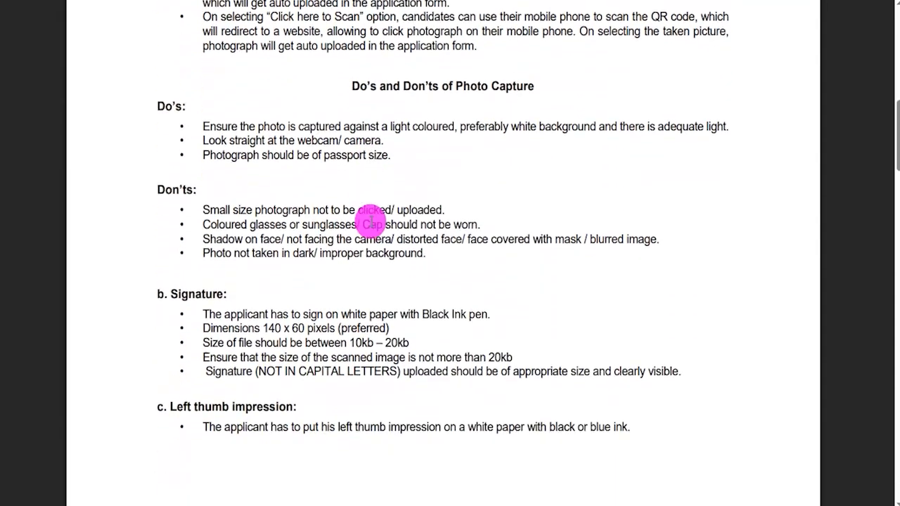
left_click_drag(350, 282, 409, 282)
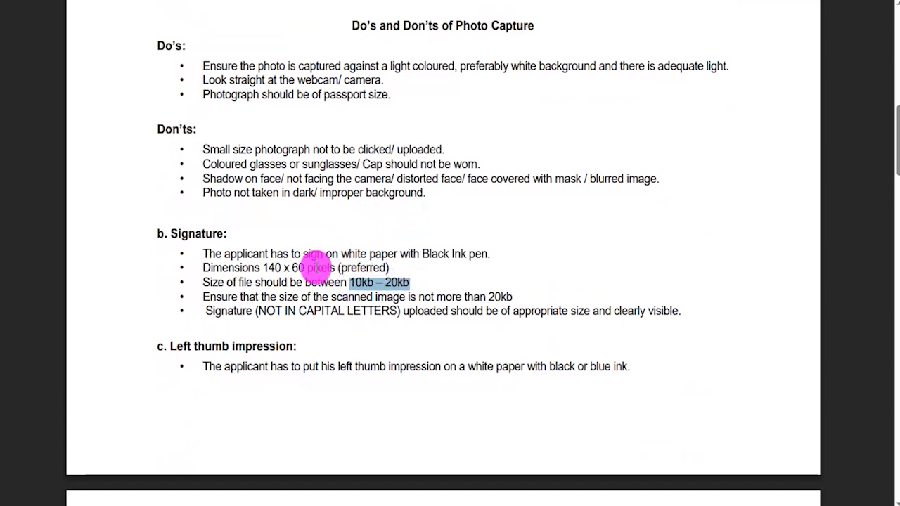
left_click(269, 264)
left_click_drag(269, 267, 351, 268)
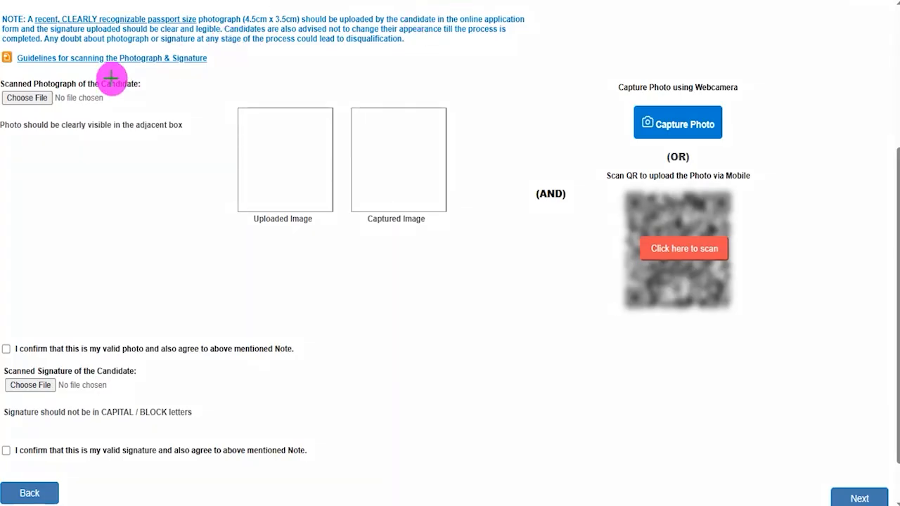
Tick the photograph and signature file choosers in red and point arrows at Capture Photo and Click here to scan.
left_click_drag(48, 102, 81, 82)
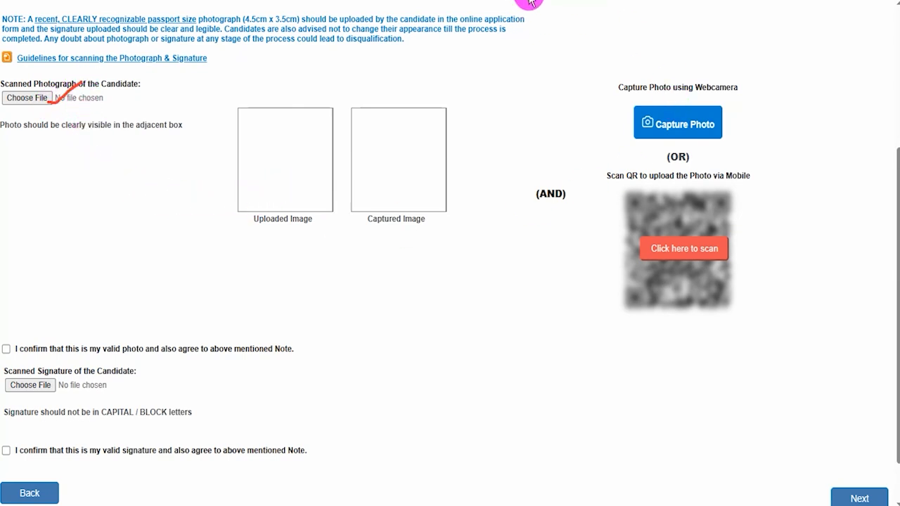
left_click_drag(838, 63, 723, 114)
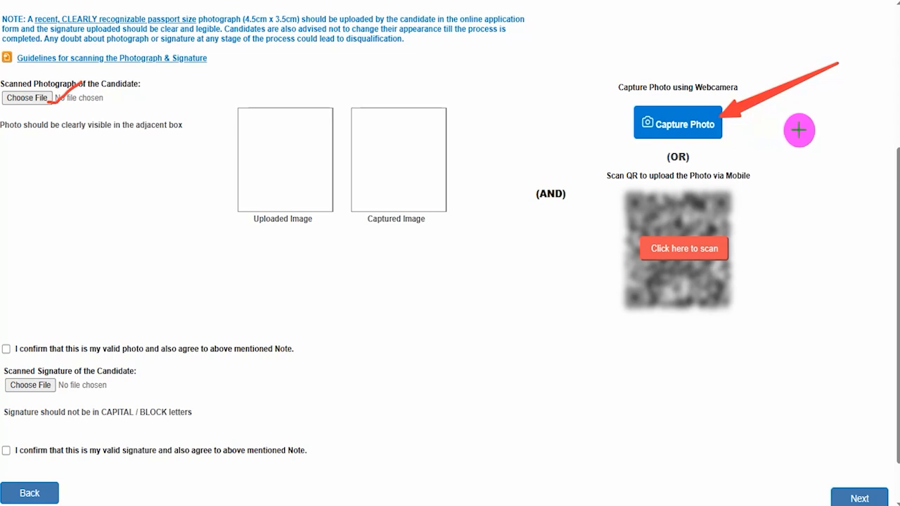
left_click_drag(846, 214, 725, 245)
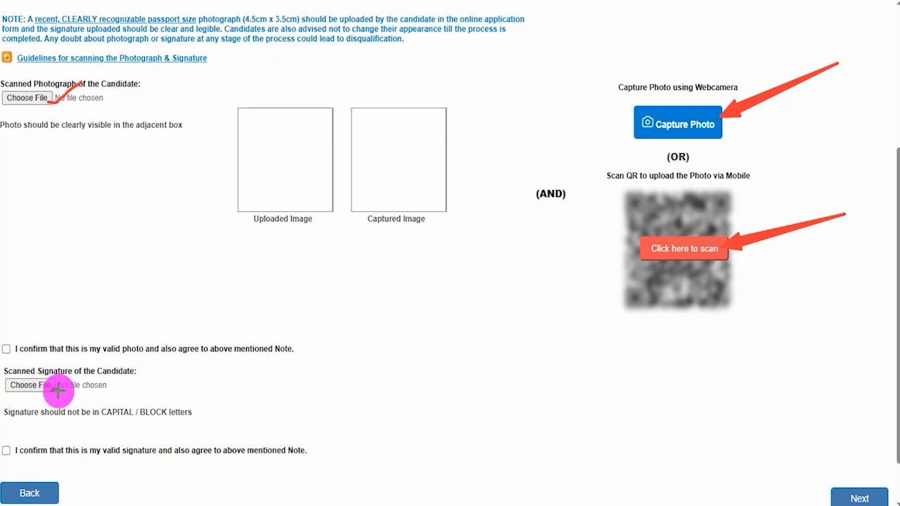
left_click_drag(53, 391, 92, 371)
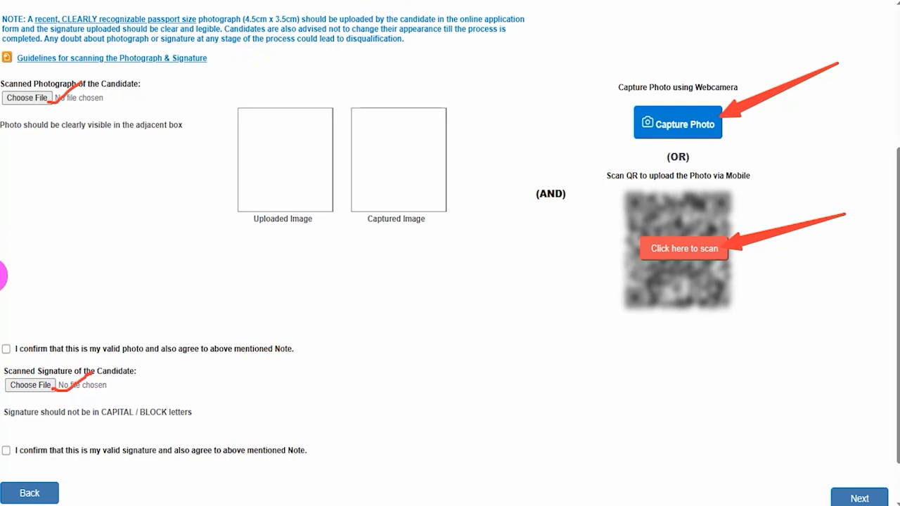
Confirm the valid photo and valid signature declarations and point a red arrow at Next.
left_click(6, 348)
left_click(6, 450)
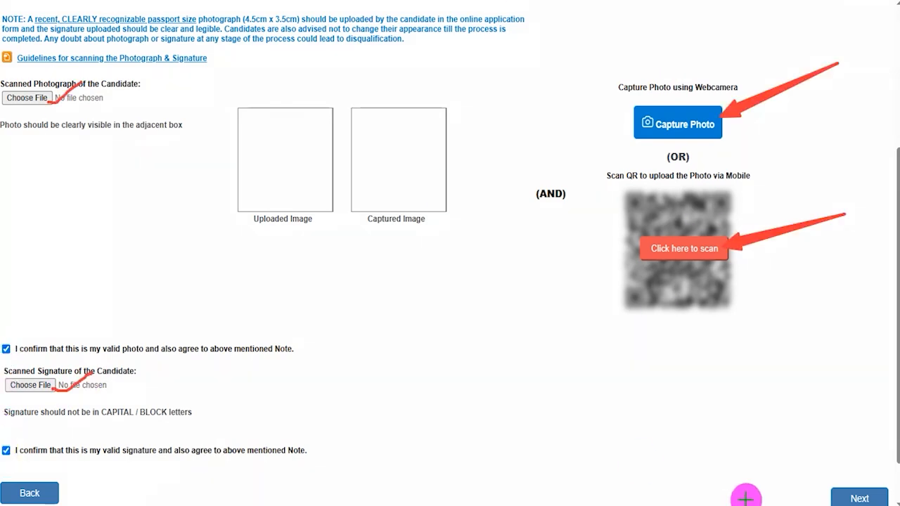
left_click(832, 497)
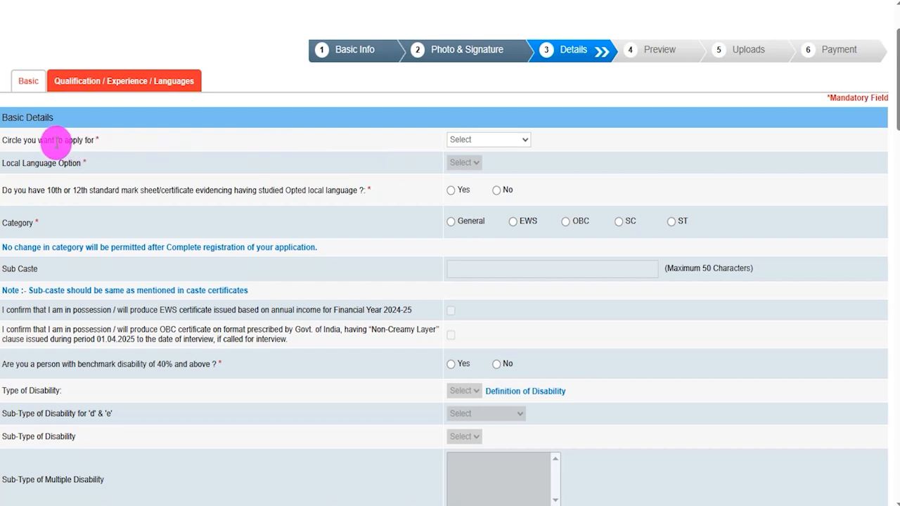
Choose Maharashtra as the circle to apply for and Marathi as the local language in Basic Details.
left_click(502, 140)
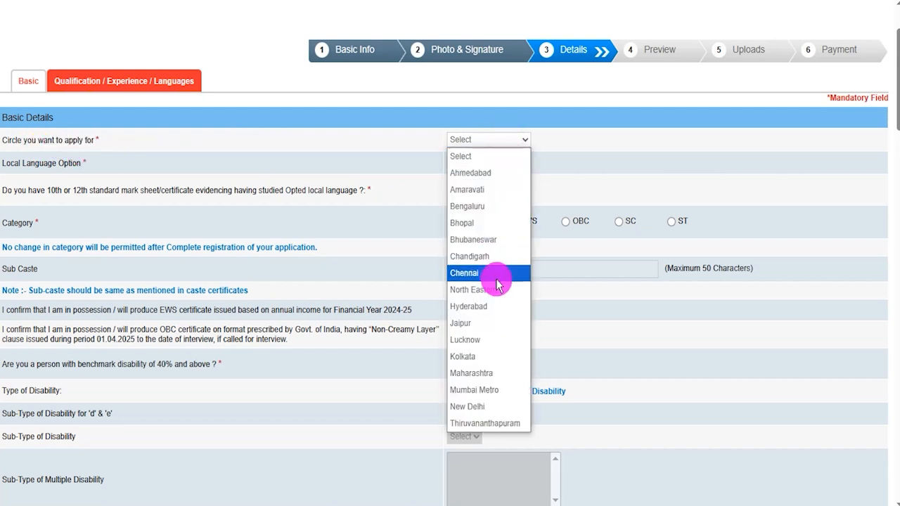
left_click(501, 373)
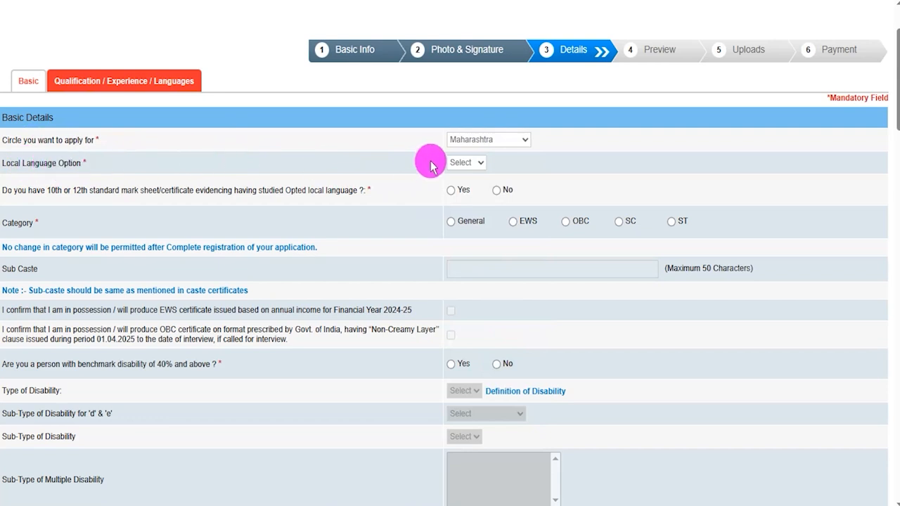
left_click(462, 166)
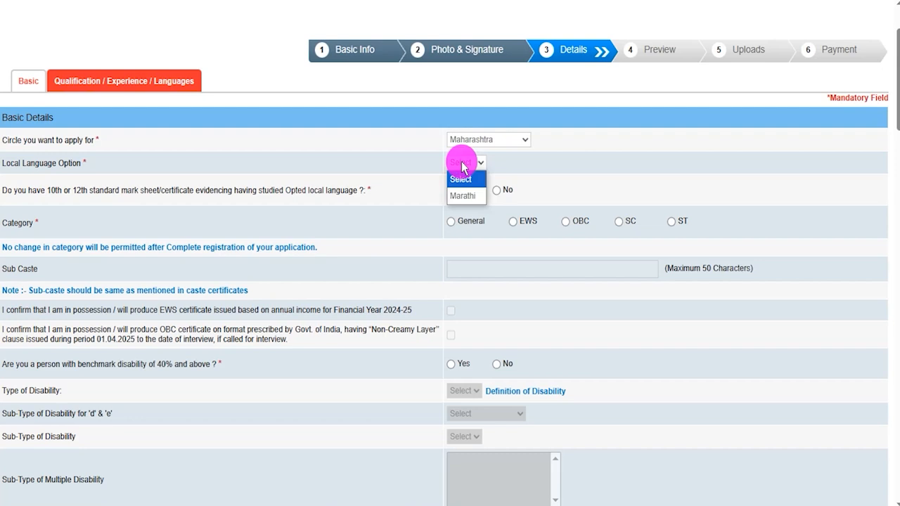
left_click(461, 197)
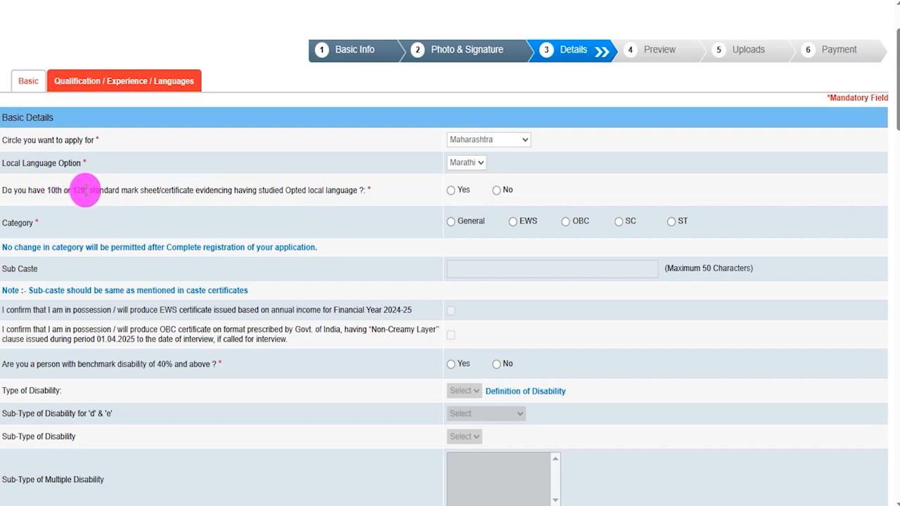
left_click(457, 165)
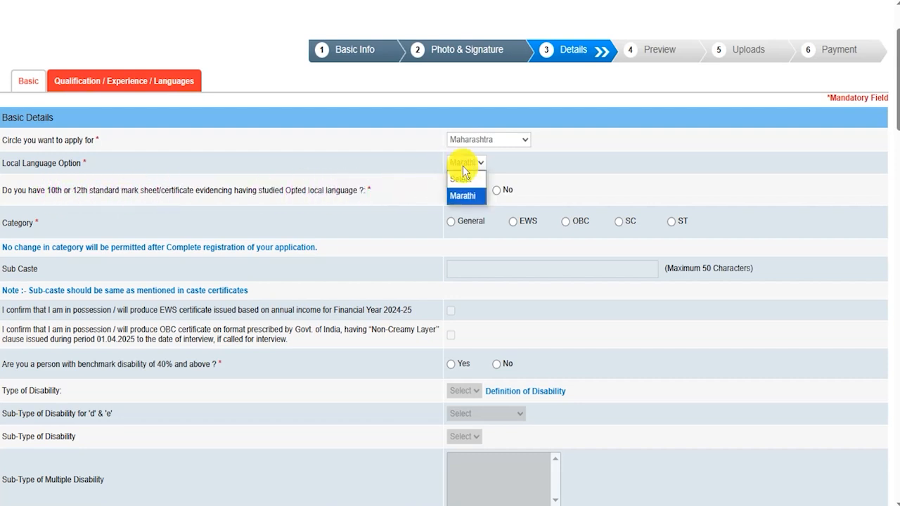
left_click(464, 169)
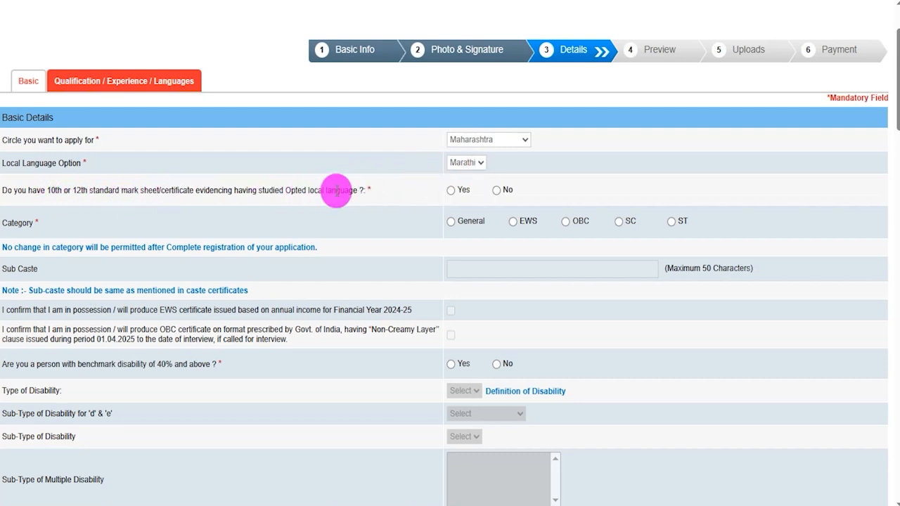
Answer Yes to the local language certificate question, choose the SC category and enter Kumhar as the sub caste.
left_click(449, 191)
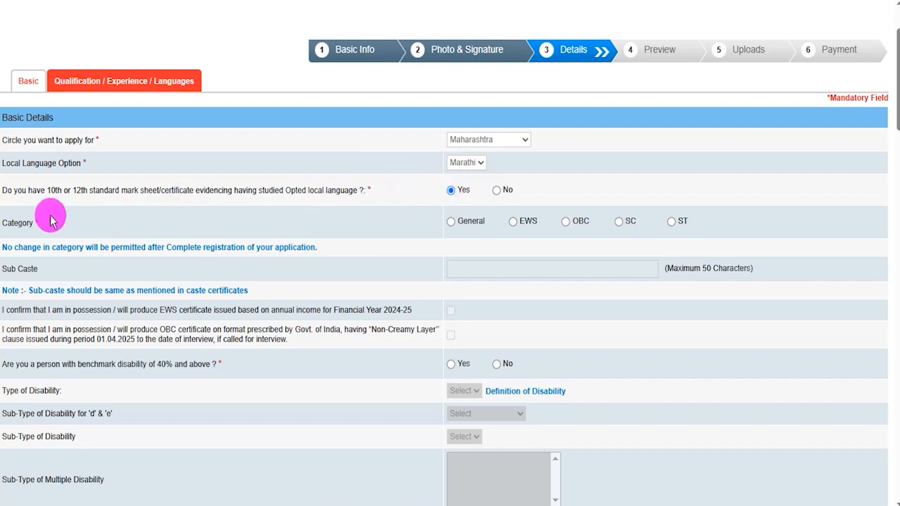
left_click(619, 223)
left_click(555, 162)
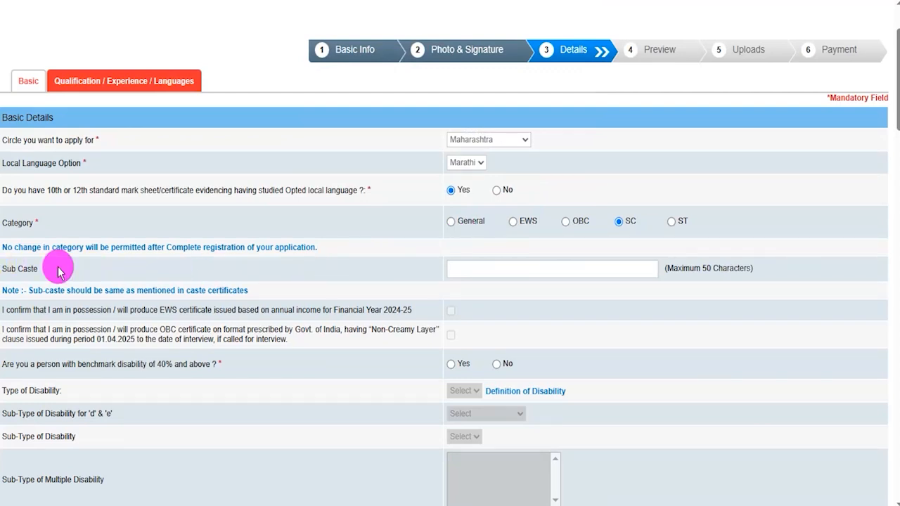
left_click(550, 264)
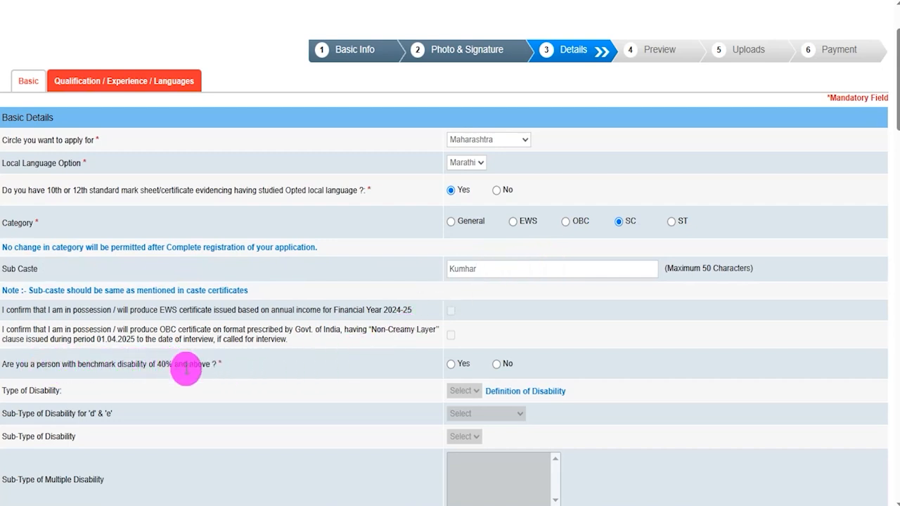
Answer Yes to the 40% benchmark disability question, choose VI as the type of disability and dismiss the scribe notice.
left_click(450, 365)
left_click(463, 391)
left_click(458, 422)
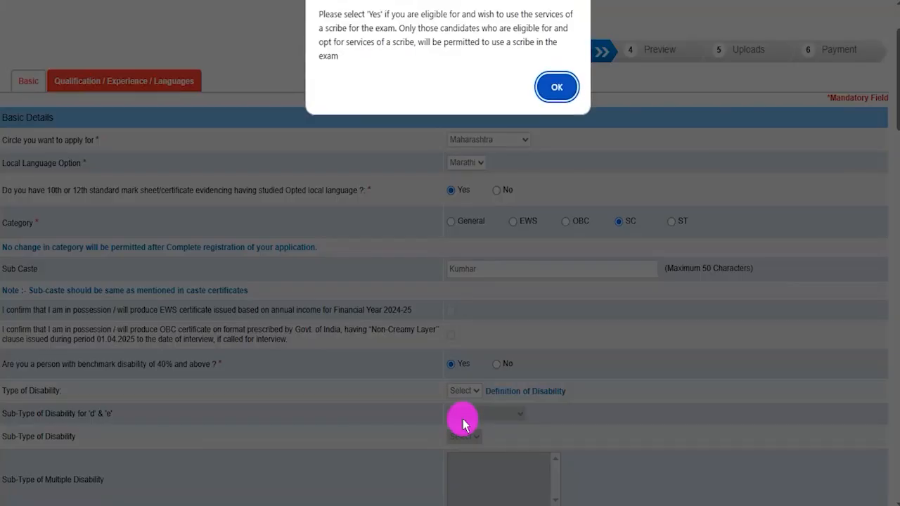
left_click(557, 87)
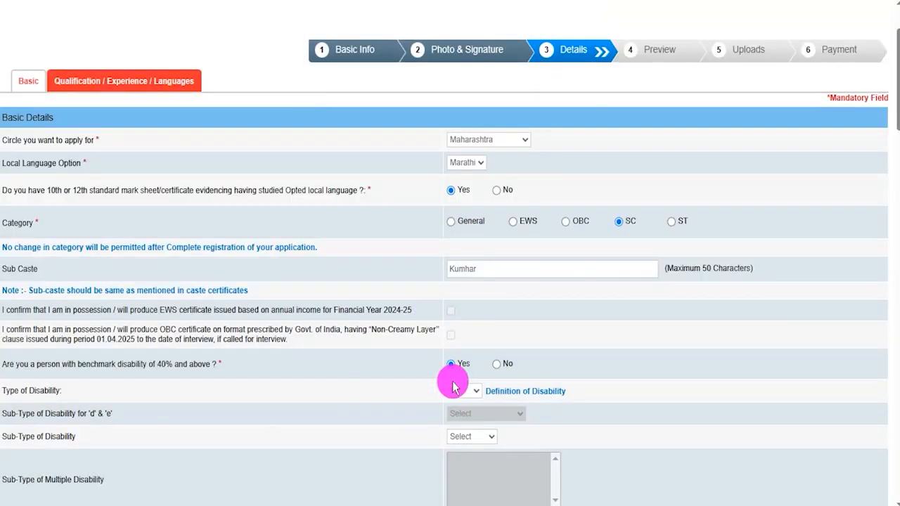
Change the 40% benchmark disability answer to No and answer No to having a specified disability below 40% with difficulty in writing.
left_click(497, 364)
scroll(521, 354, "down", 1)
scroll(521, 354, "down", 5)
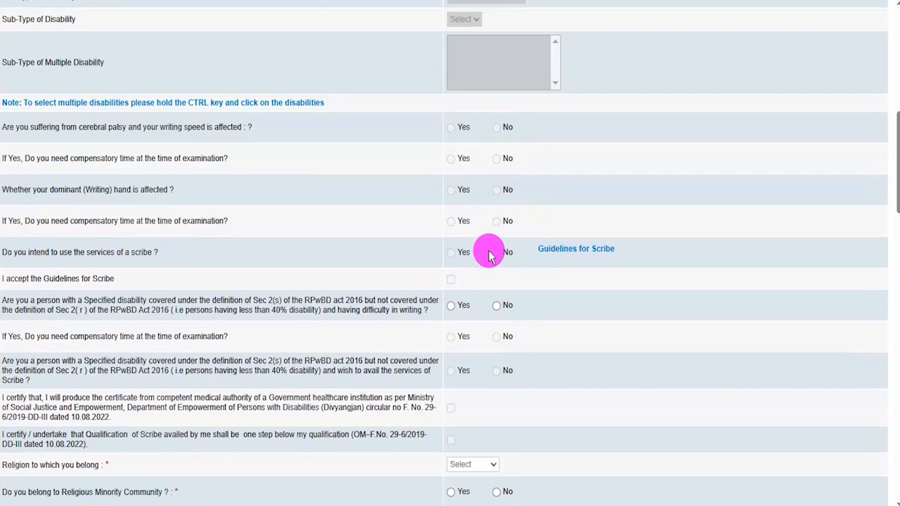
scroll(256, 322, "down", 1)
scroll(256, 323, "down", 2)
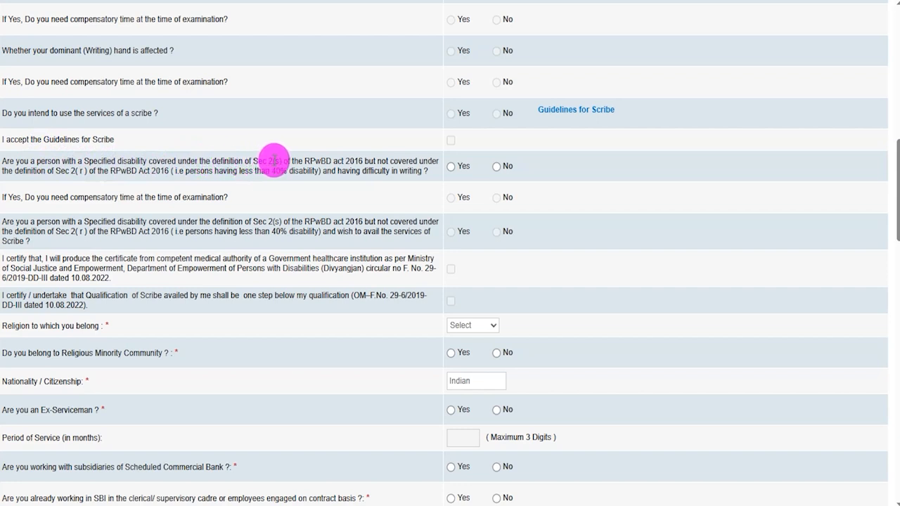
left_click(497, 167)
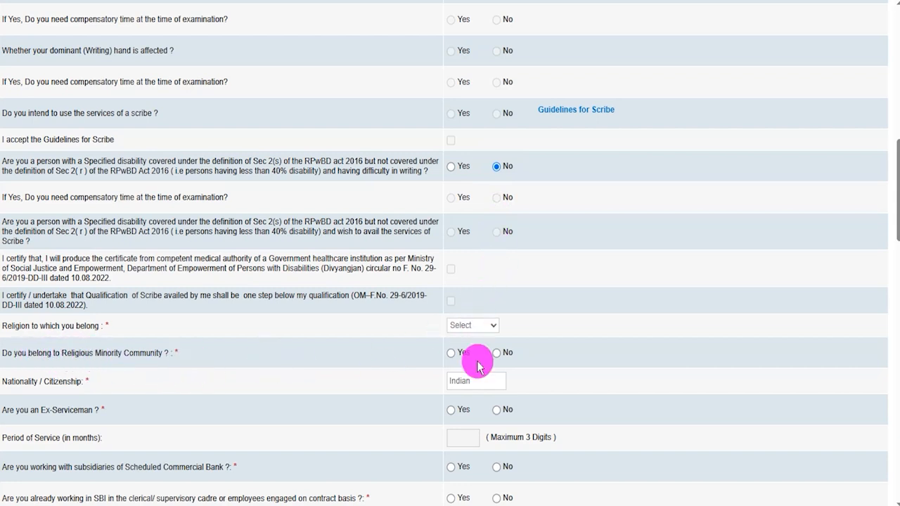
Answer No to belonging to a religious minority community and No to being an Ex-Serviceman.
left_click(456, 352)
left_click(498, 354)
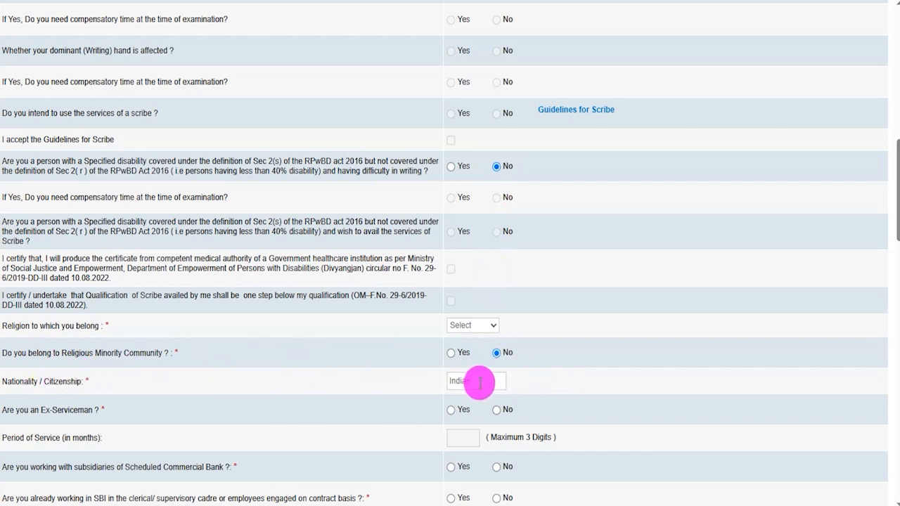
scroll(480, 382, "down", 4)
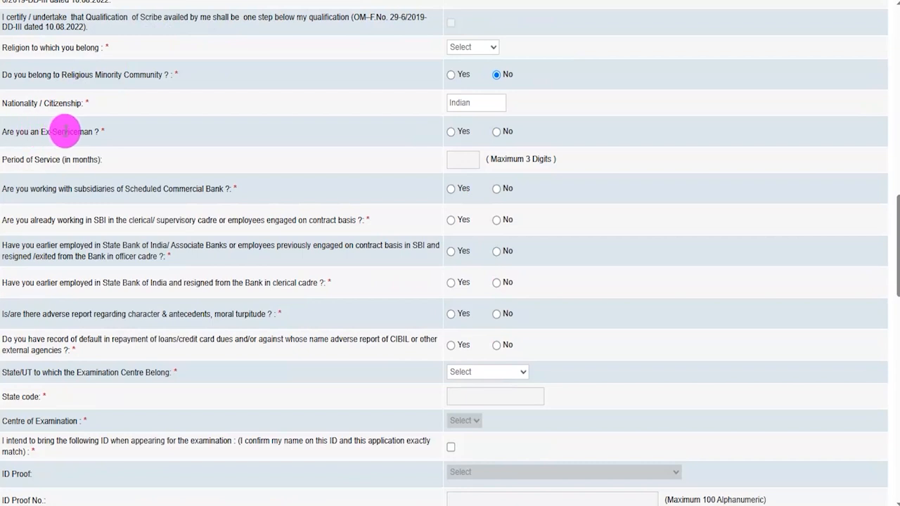
left_click(452, 133)
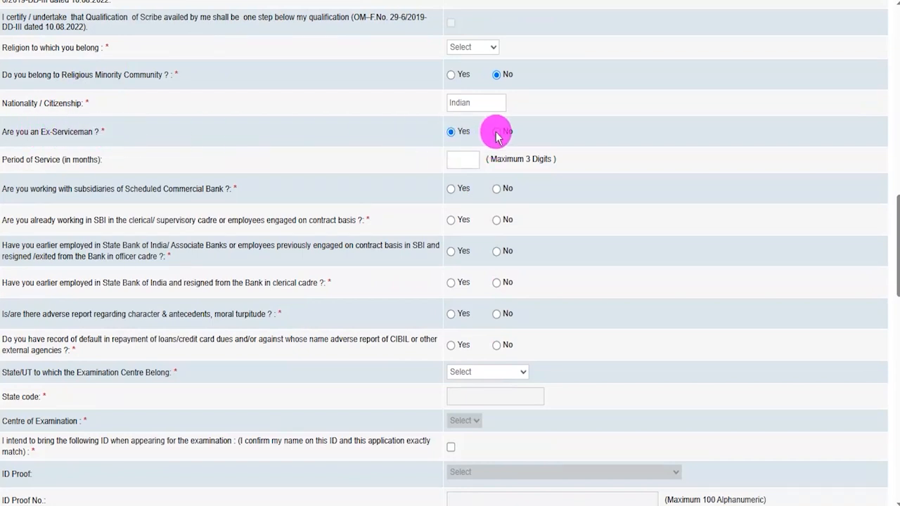
left_click(464, 158)
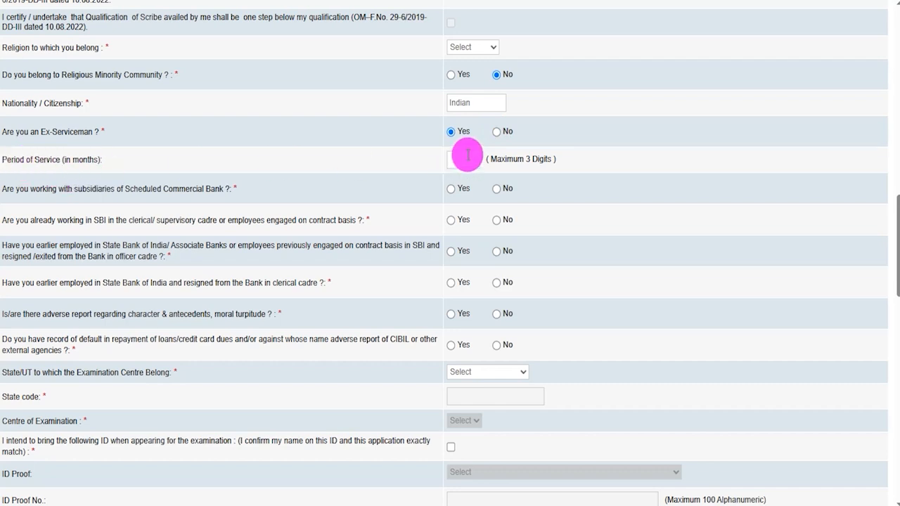
left_click(496, 132)
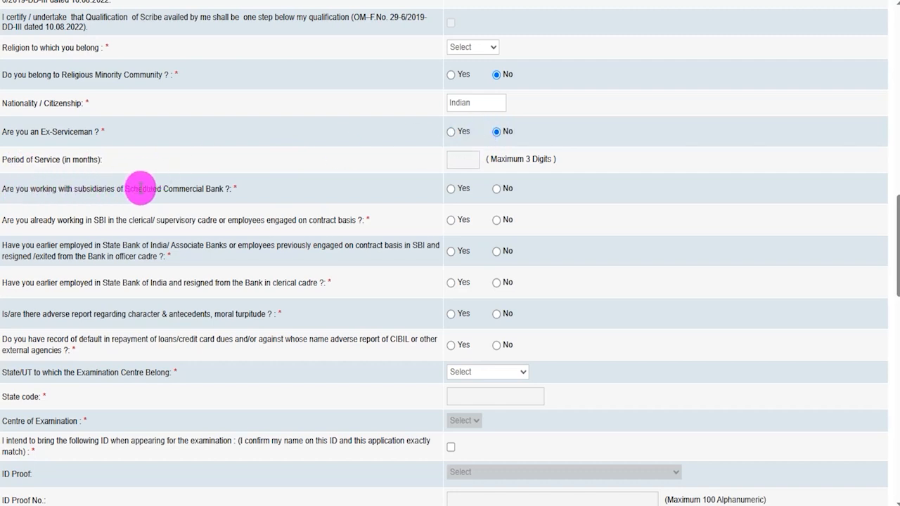
Answer No to working with bank subsidiaries, already working in SBI, and earlier SBI or associate bank employment in officer cadre.
left_click(451, 189)
left_click(497, 190)
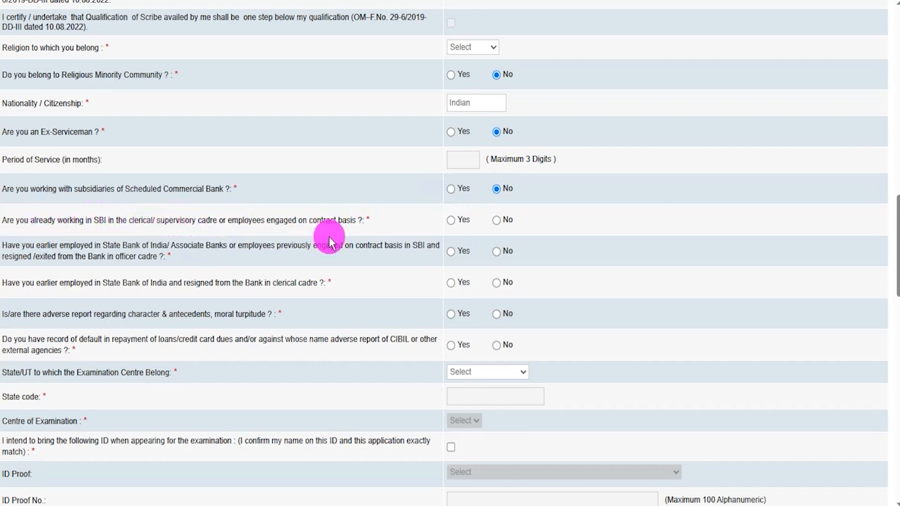
left_click(497, 223)
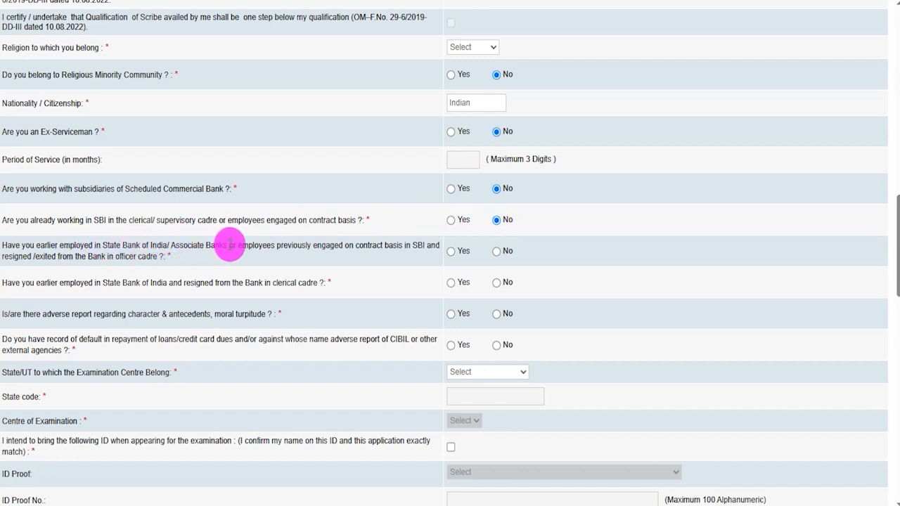
left_click(497, 252)
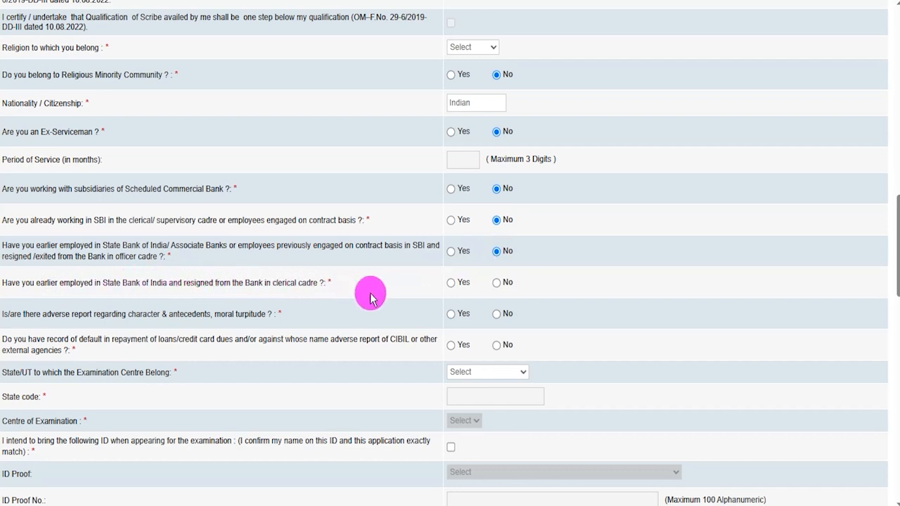
Answer No to the questions on resigning from SBI's clerical cadre, adverse character reports and loan or credit card default.
left_click(497, 283)
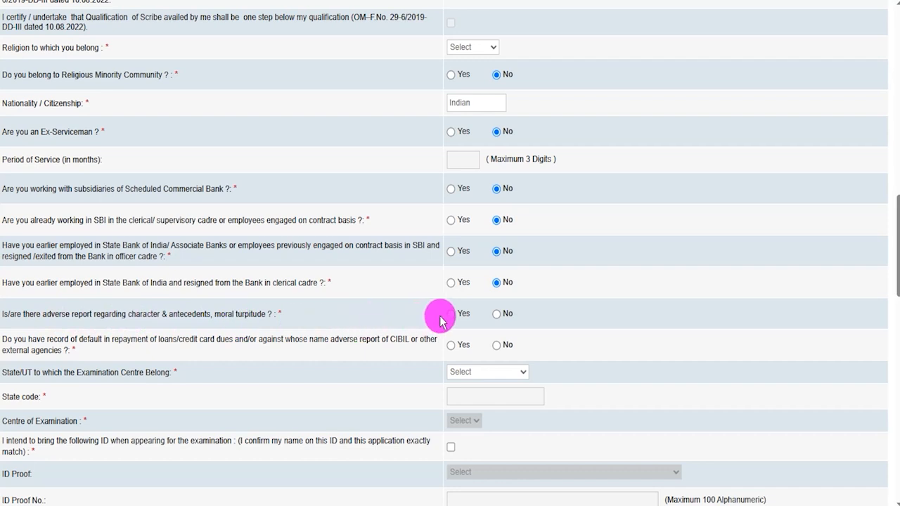
left_click(496, 315)
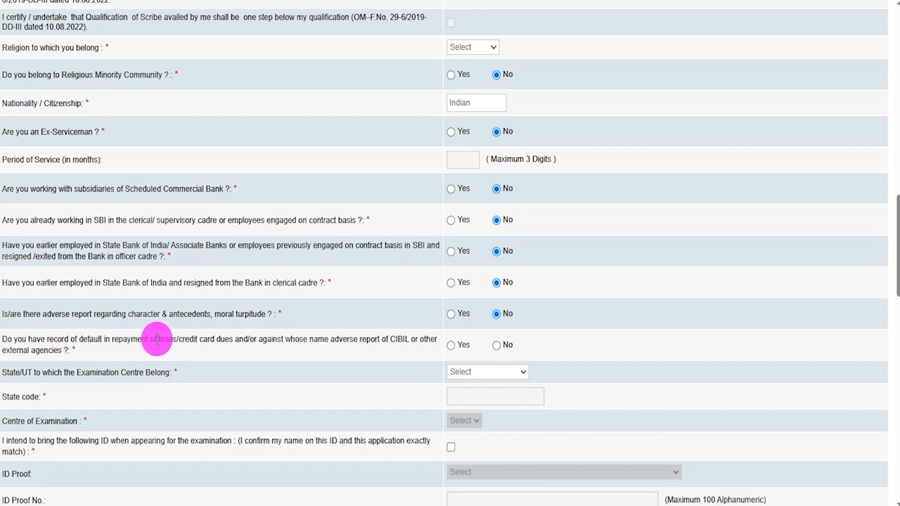
left_click(491, 346)
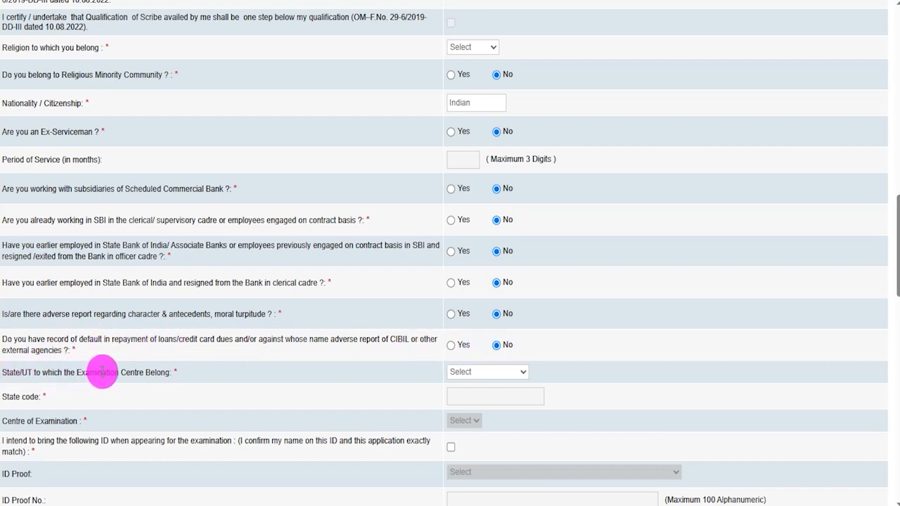
Choose Uttarakhand as the examination centre's state and Roorkee as the centre of examination.
left_click(464, 373)
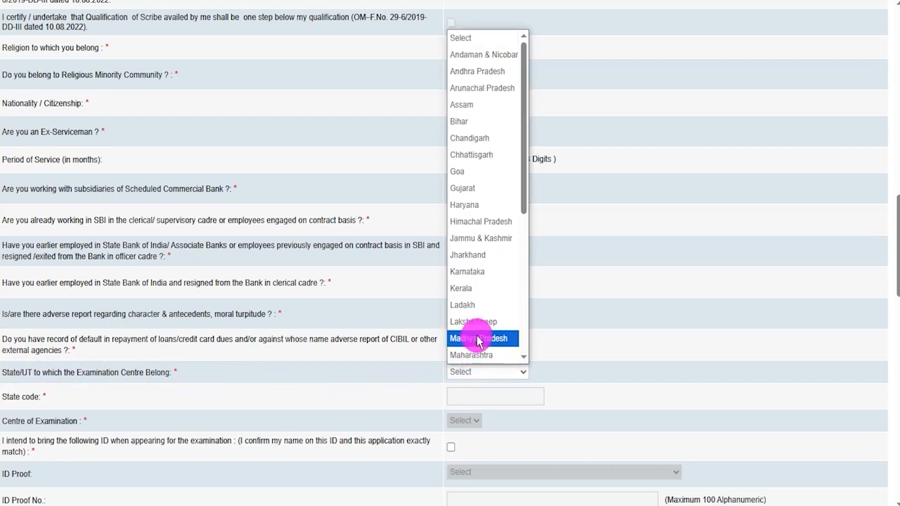
scroll(478, 338, "down", 5)
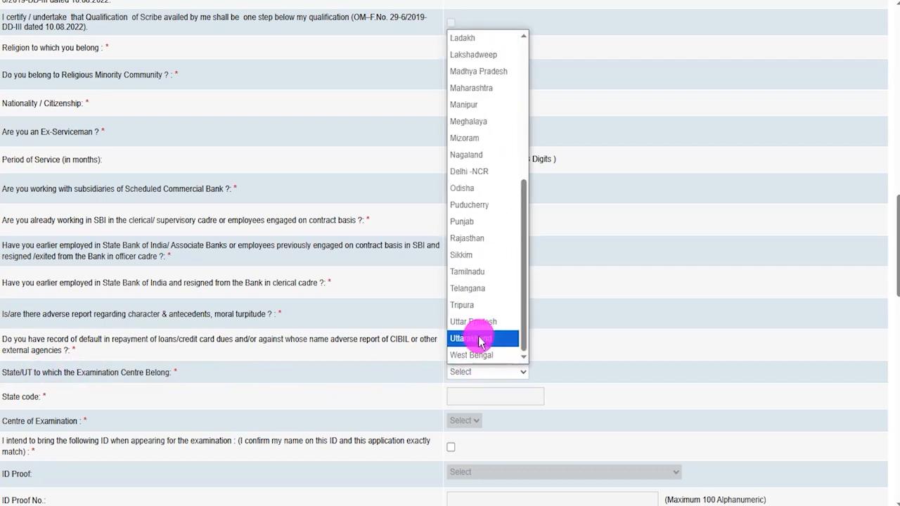
left_click(480, 340)
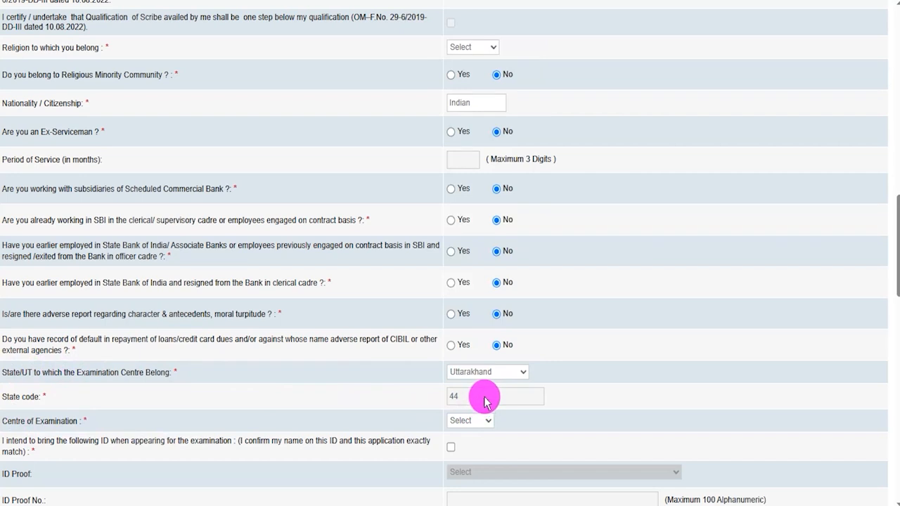
scroll(422, 386, "down", 2)
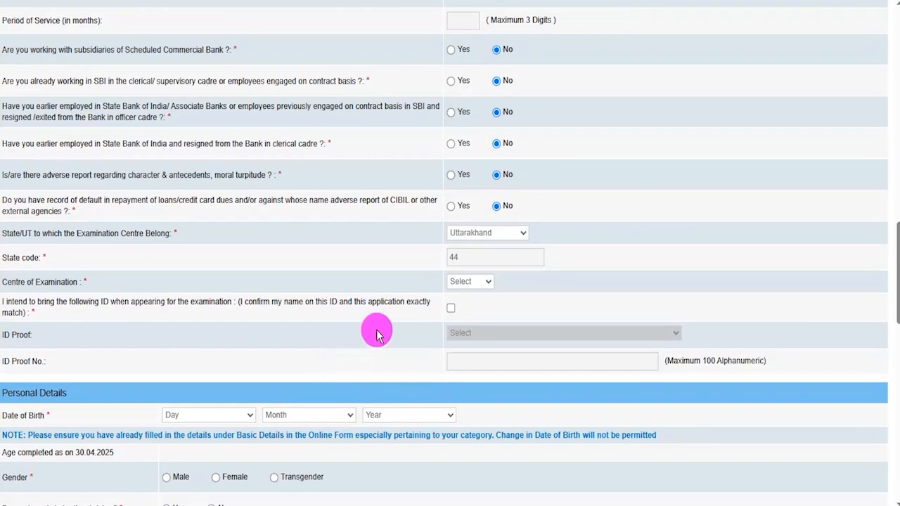
left_click(461, 282)
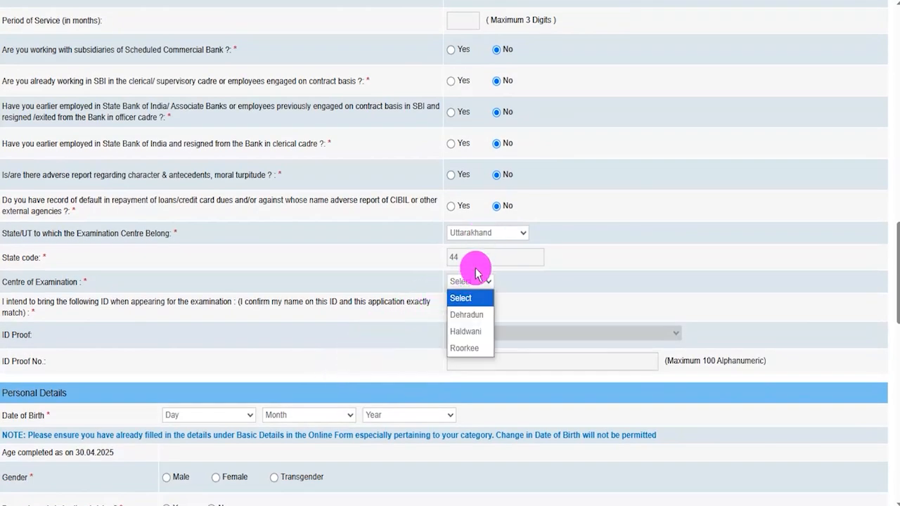
left_click(468, 348)
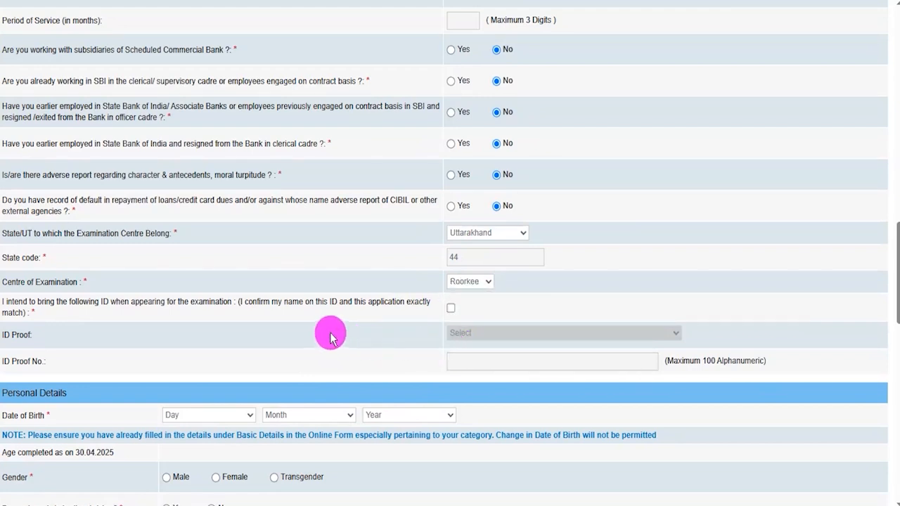
Confirm the declaration about bringing ID to the examination and choose PAN Card as the ID proof.
left_click(451, 309)
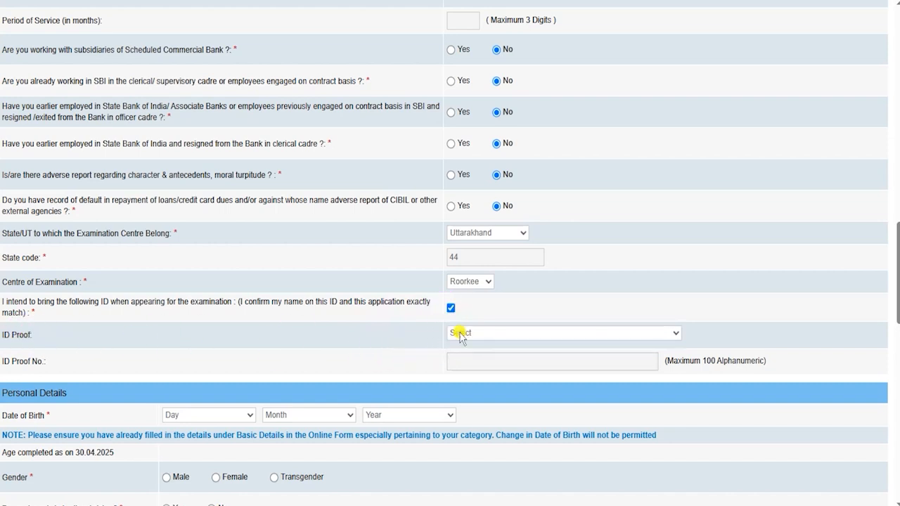
left_click(458, 333)
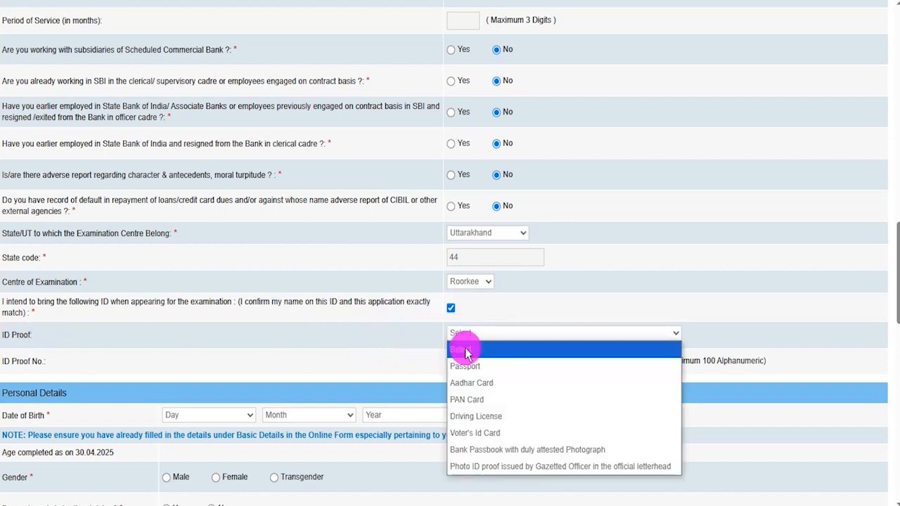
left_click(473, 399)
left_click(485, 362)
Look through the day, month and year choices for the date of birth in Personal Details.
scroll(408, 321, "down", 4)
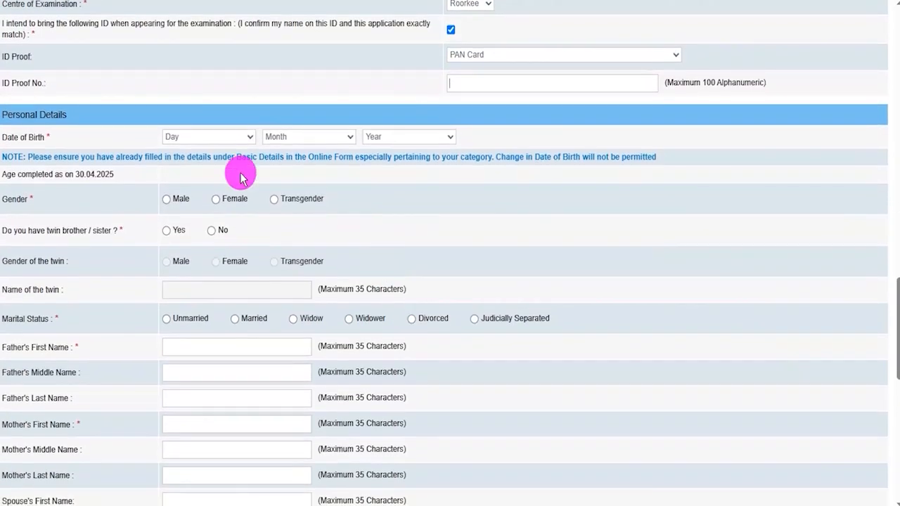
left_click(187, 138)
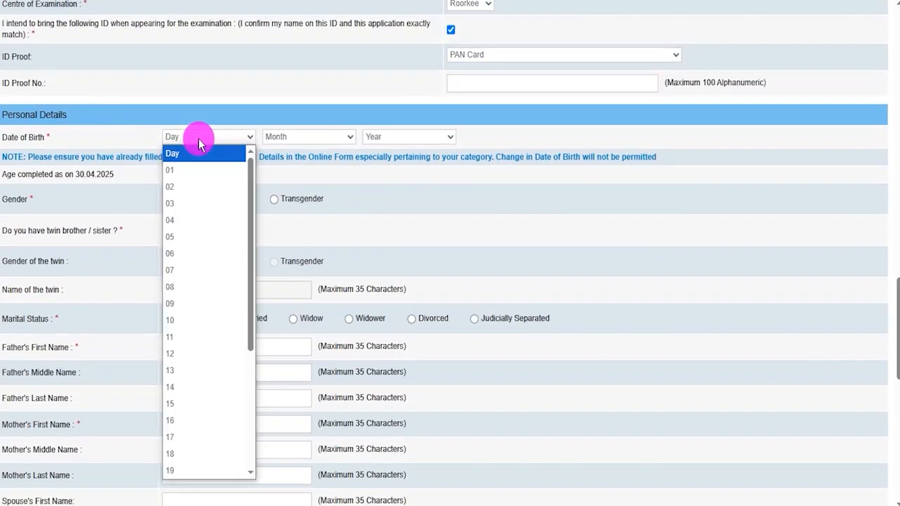
left_click(339, 138)
left_click(407, 139)
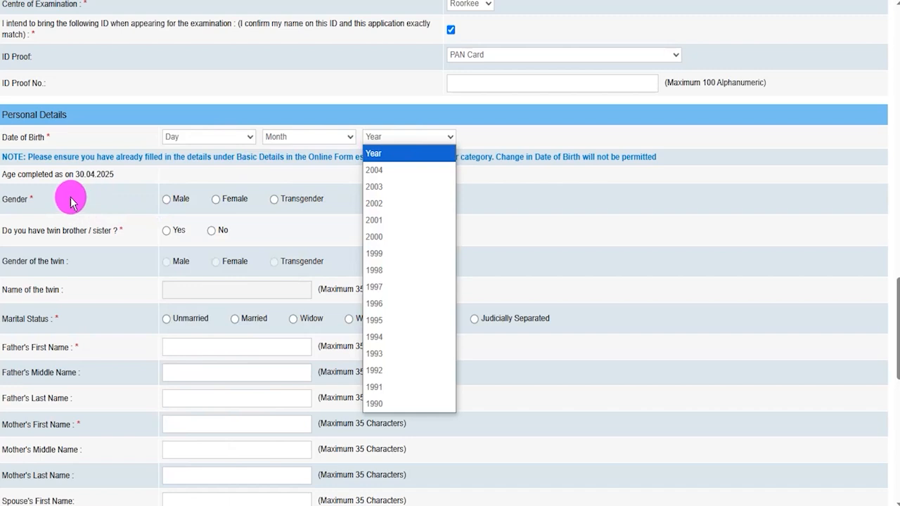
Fill in Personal Details with gender Male, No for a twin brother or sister, and marital status Unmarried.
left_click(170, 202)
left_click(168, 202)
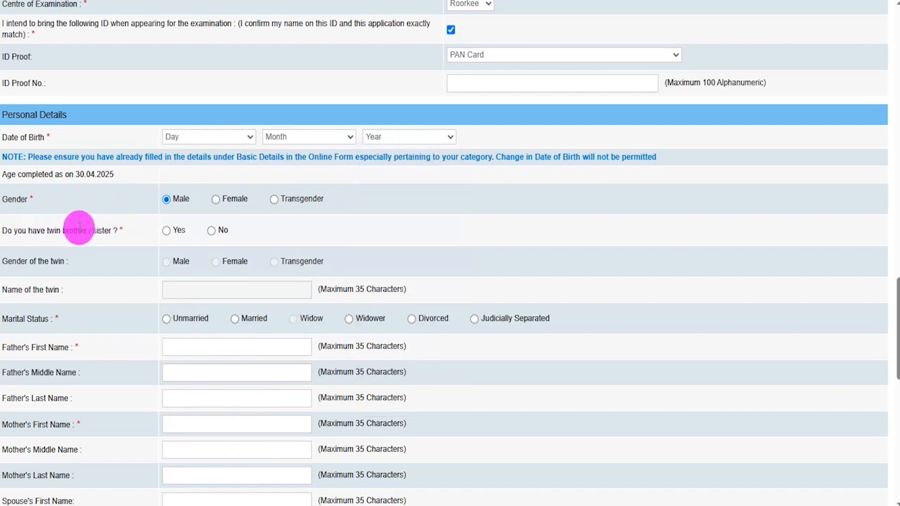
left_click(166, 231)
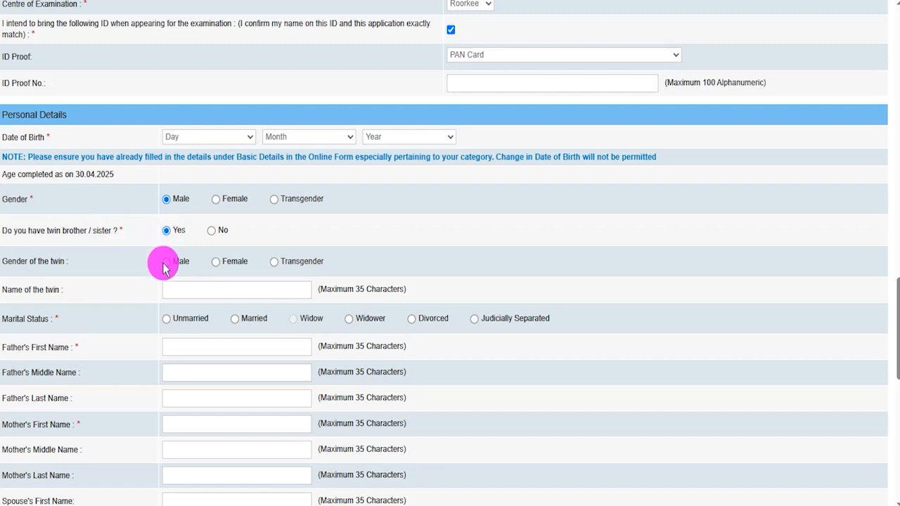
left_click(211, 233)
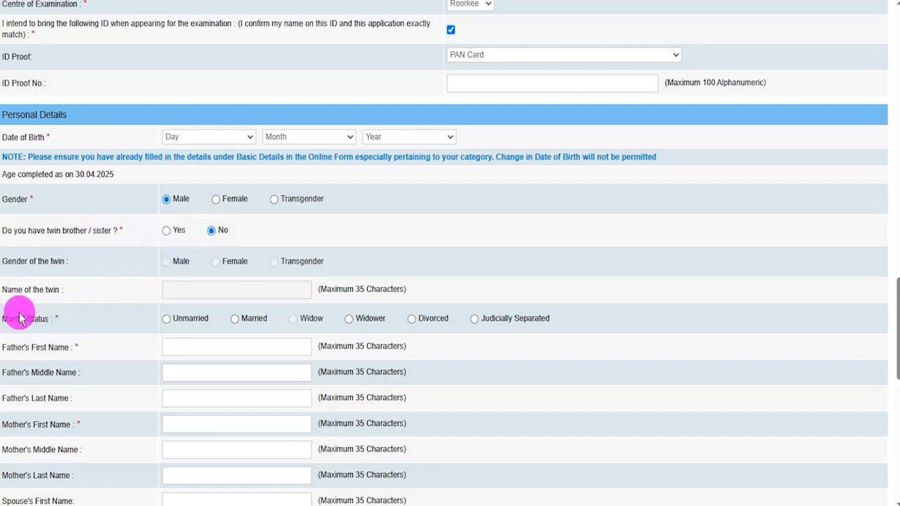
left_click(166, 320)
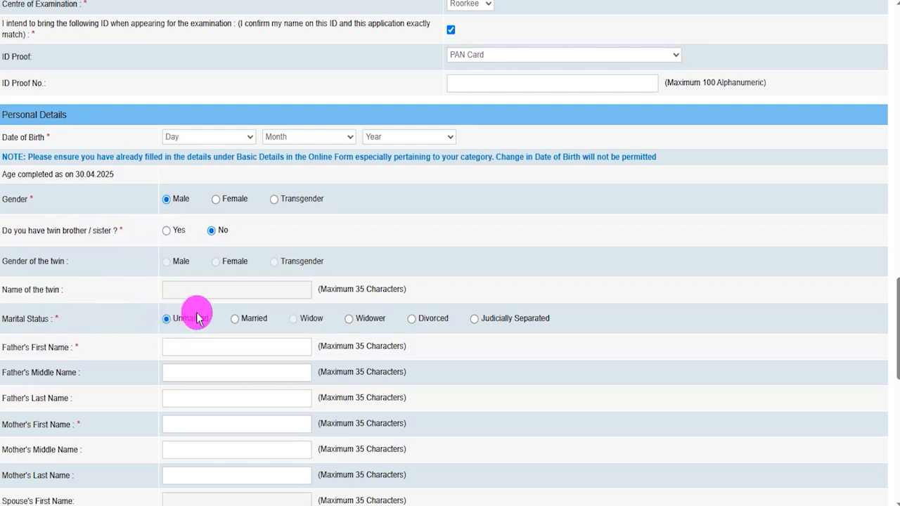
Examine the father's and mother's name fields in Personal Details.
scroll(207, 306, "down", 2)
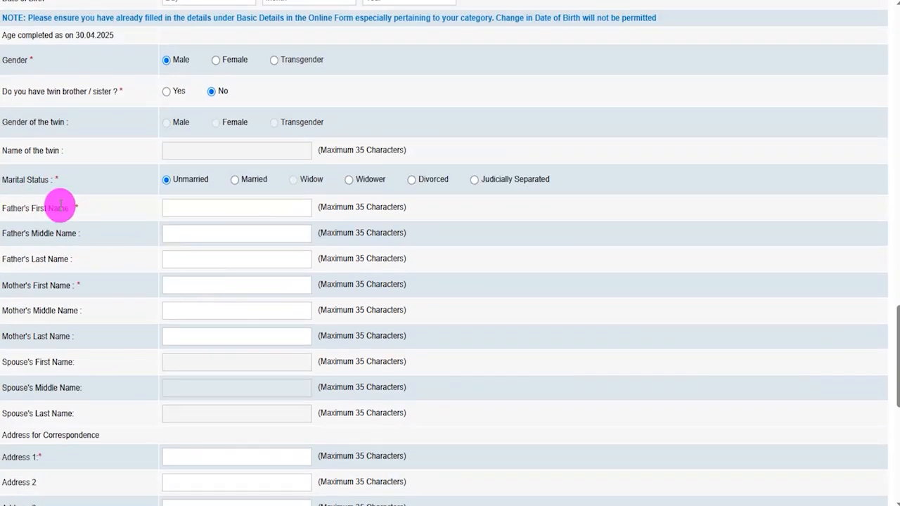
left_click(221, 209)
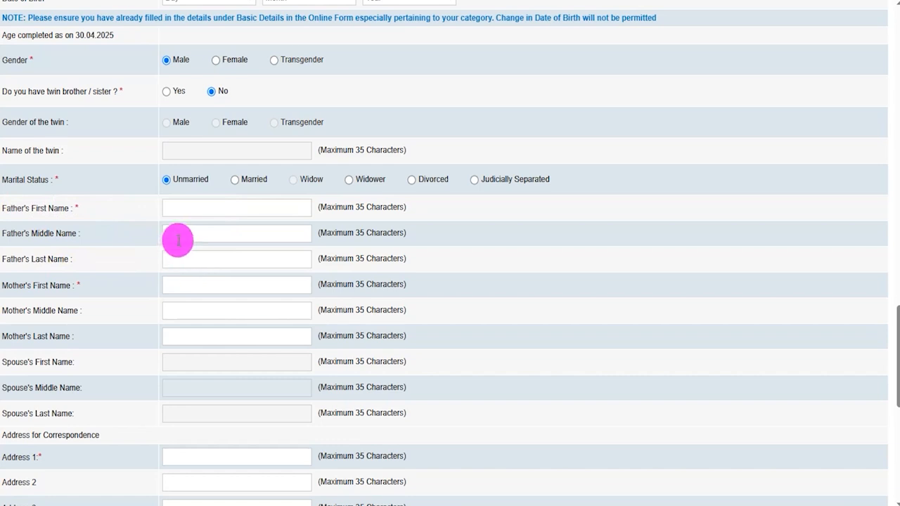
left_click(218, 288)
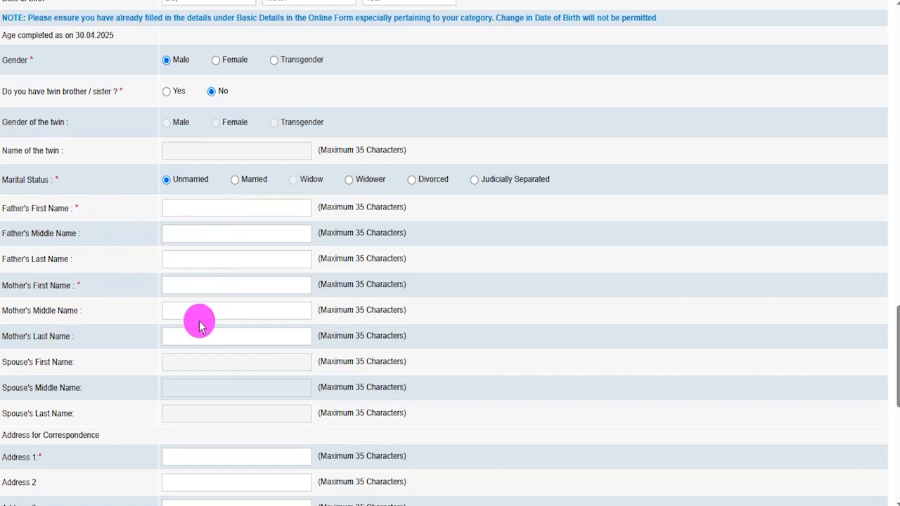
Mark the permanent address as the same as the address for correspondence.
scroll(202, 336, "down", 1)
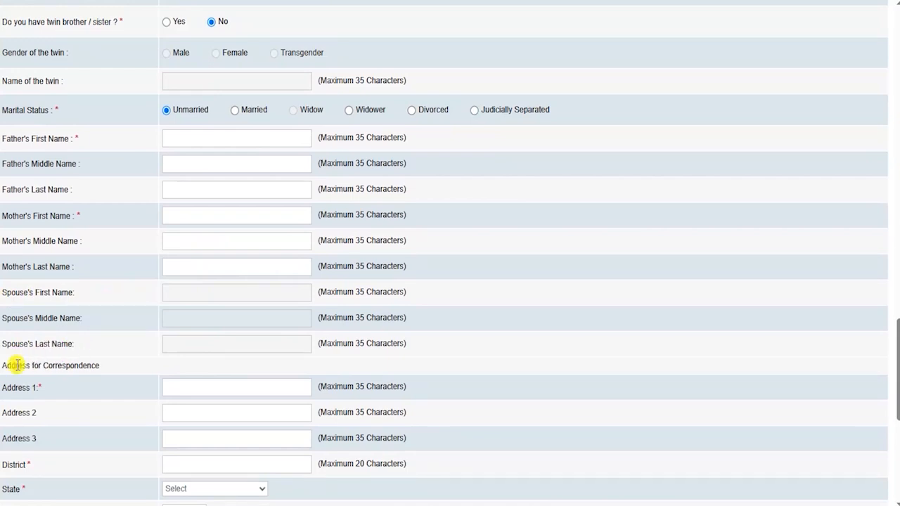
scroll(171, 345, "down", 1)
scroll(171, 344, "down", 3)
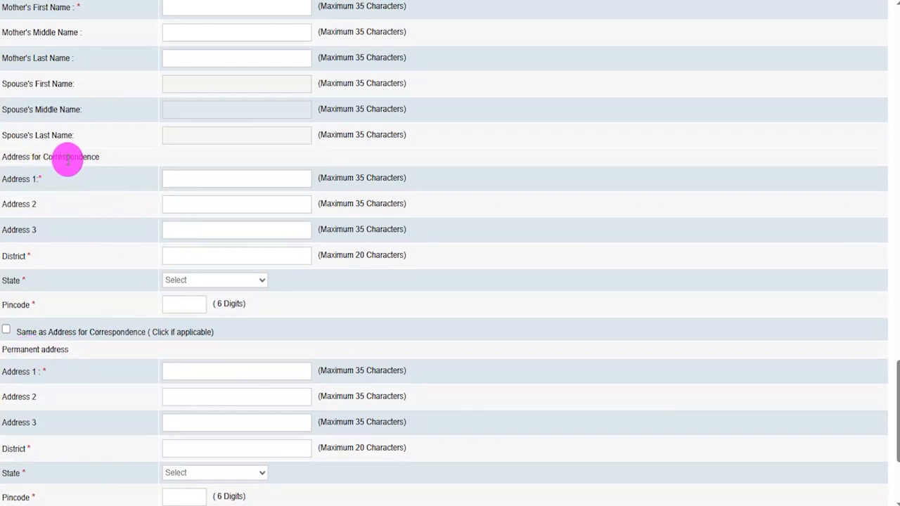
left_click(7, 331)
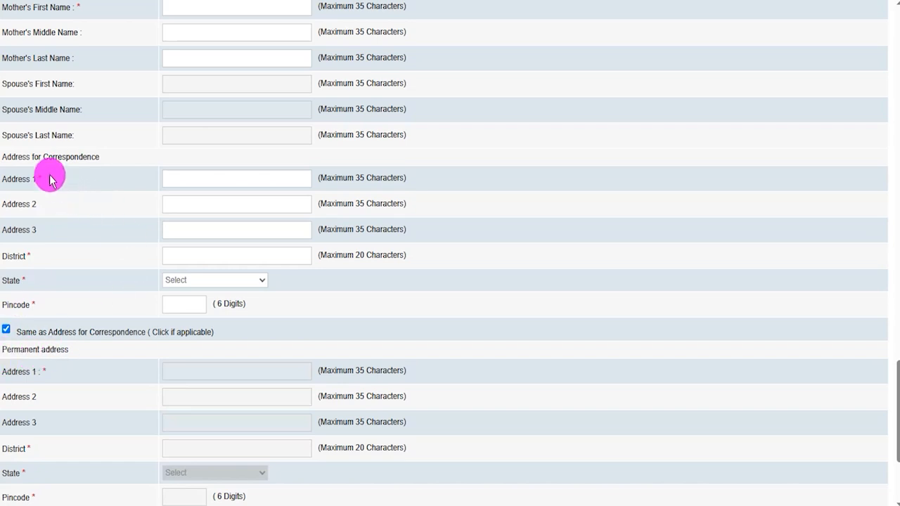
Go over the address, GST invoicing and application fee sections and save the basic details to continue.
scroll(191, 301, "down", 1)
scroll(191, 301, "down", 2)
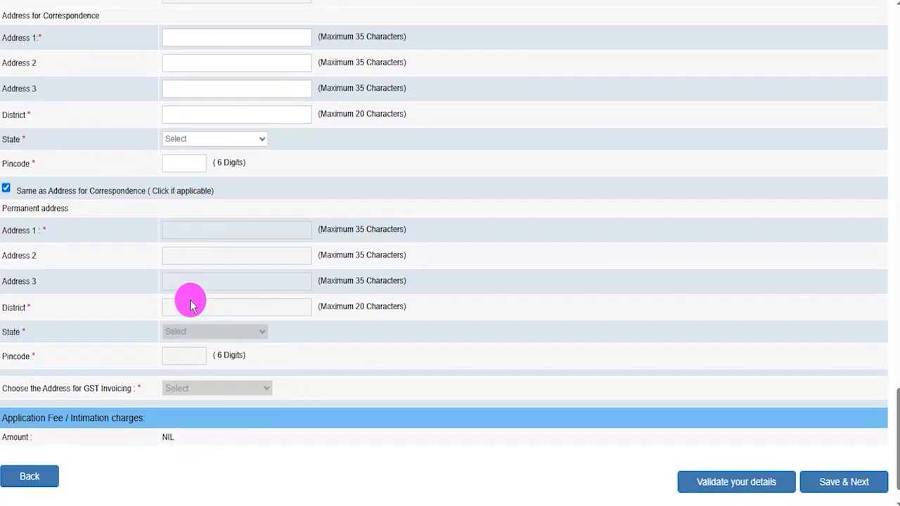
scroll(191, 301, "down", 1)
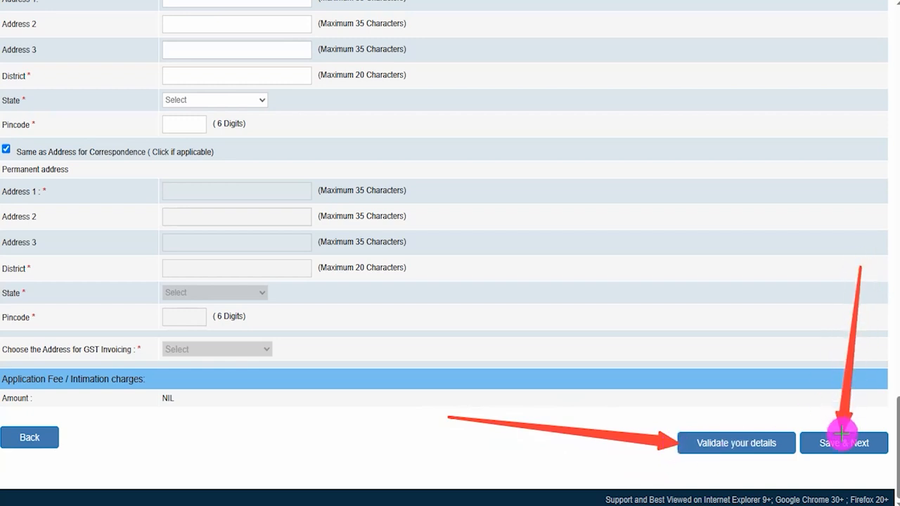
left_click(844, 438)
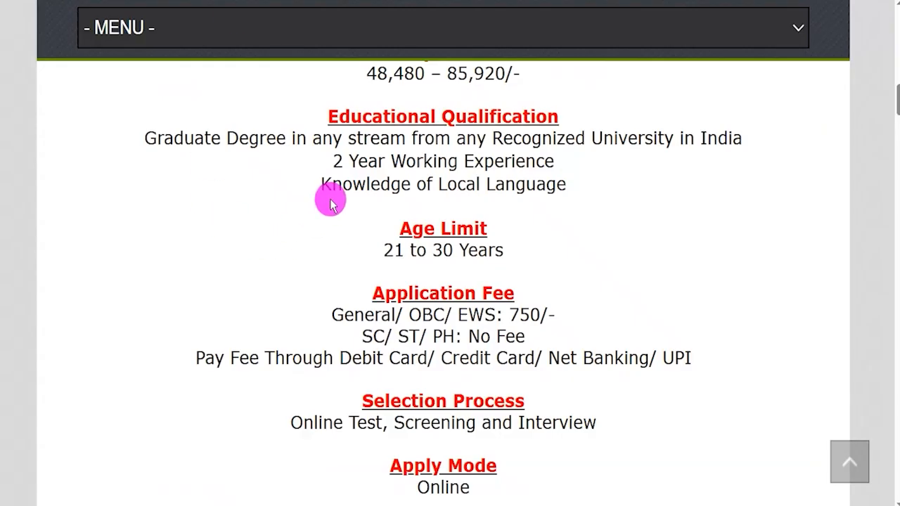
Read the graduate degree, work experience and local language requirements under Educational Qualification on the notification page.
left_click_drag(164, 134, 637, 139)
left_click_drag(347, 160, 508, 155)
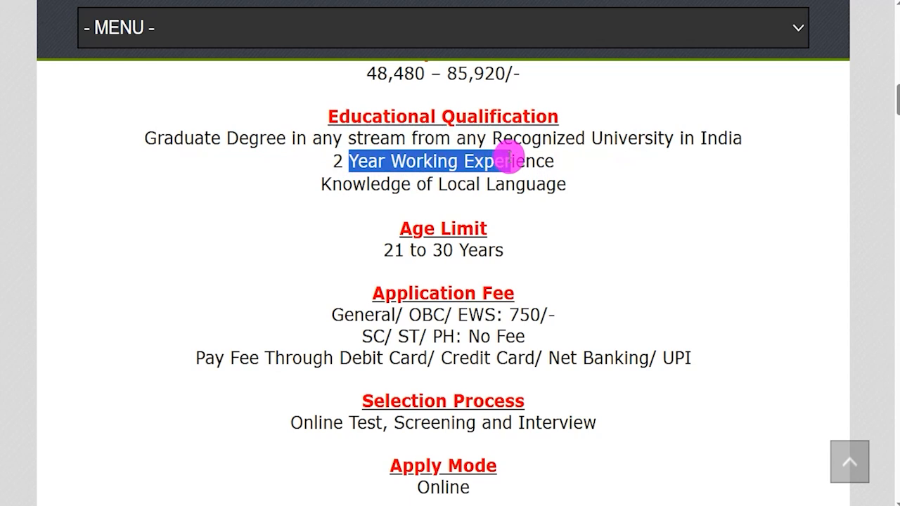
left_click_drag(352, 183, 527, 186)
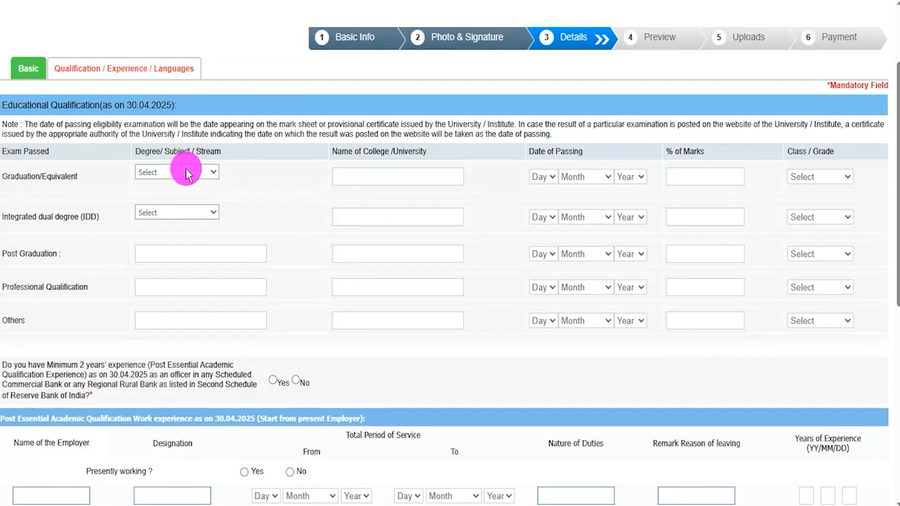
Set the degree stream for Graduation/Equivalent to Science in the application form.
left_click(152, 172)
left_click(105, 177)
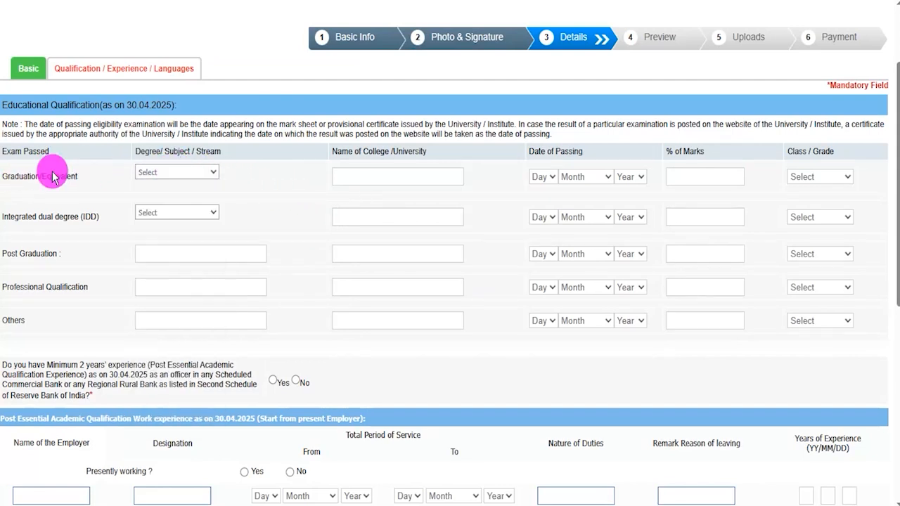
left_click(184, 173)
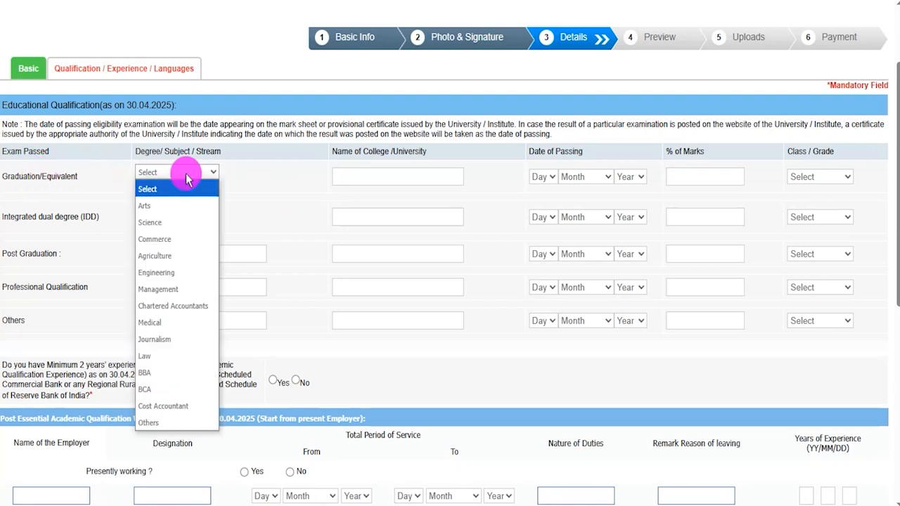
left_click(184, 223)
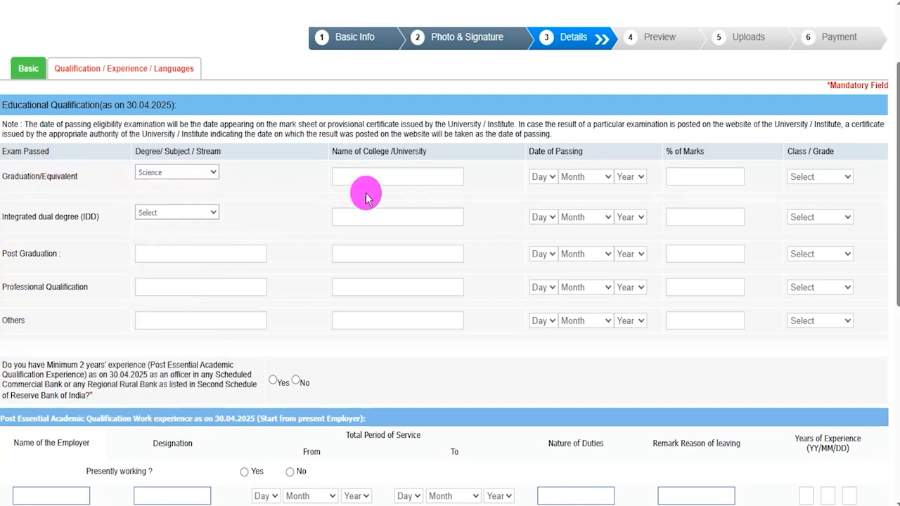
Go through the graduation college, date of passing and marks fields, and set the class to First Class.
left_click(392, 176)
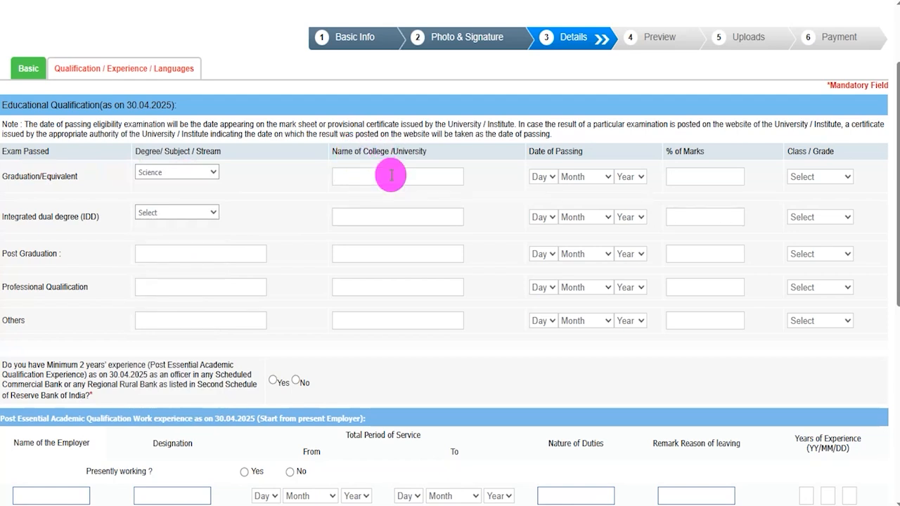
left_click(545, 176)
left_click(588, 177)
left_click(628, 178)
left_click(688, 178)
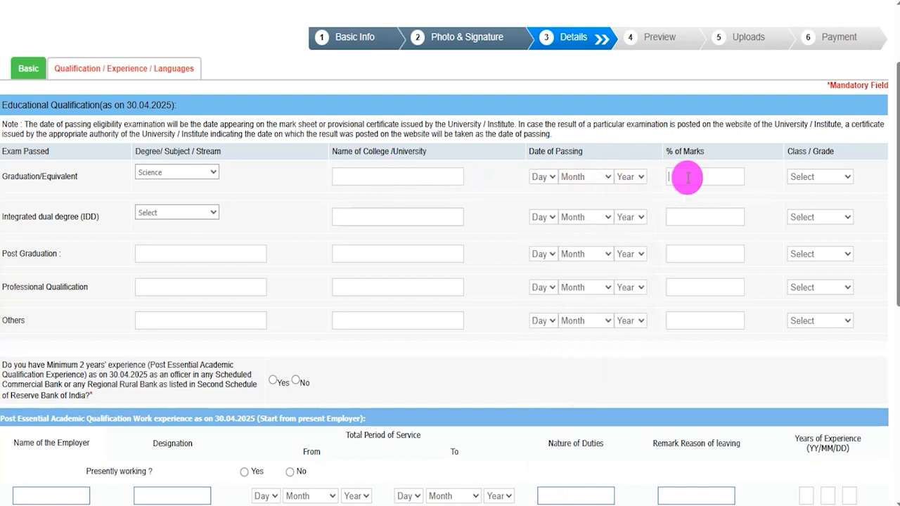
left_click(822, 176)
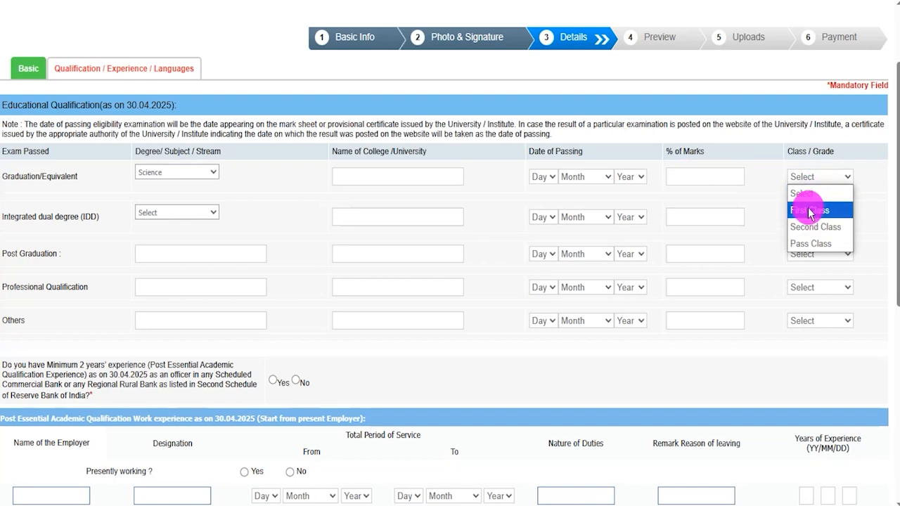
left_click(810, 211)
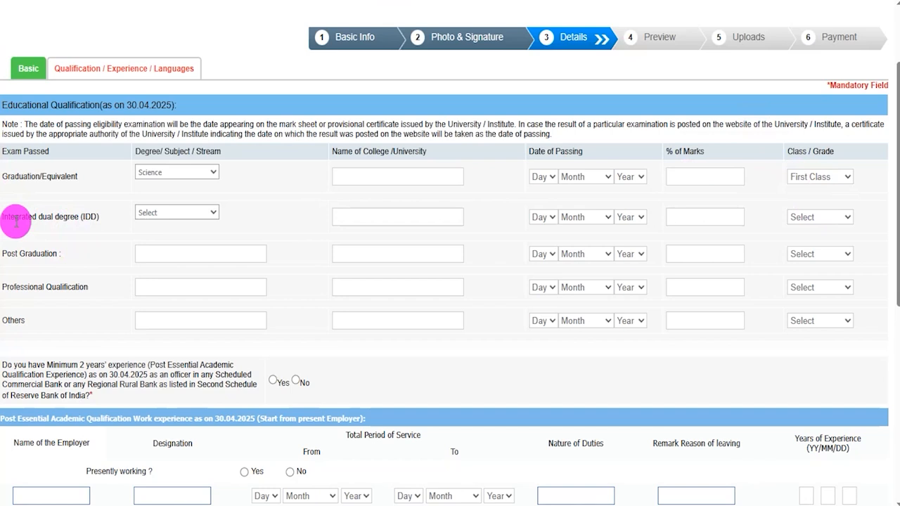
Check the integrated dual degree fields and answer Yes to having minimum 2 years' experience as a bank officer.
left_click(144, 213)
left_click(266, 216)
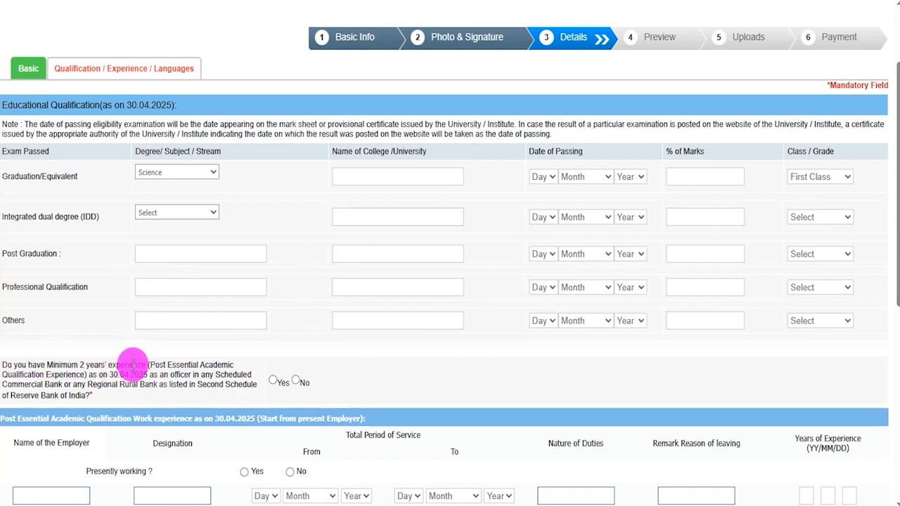
left_click(273, 380)
Examine the employer, designation, period of service, duties and reason for leaving fields in the work experience section.
scroll(309, 328, "down", 1)
scroll(309, 328, "down", 3)
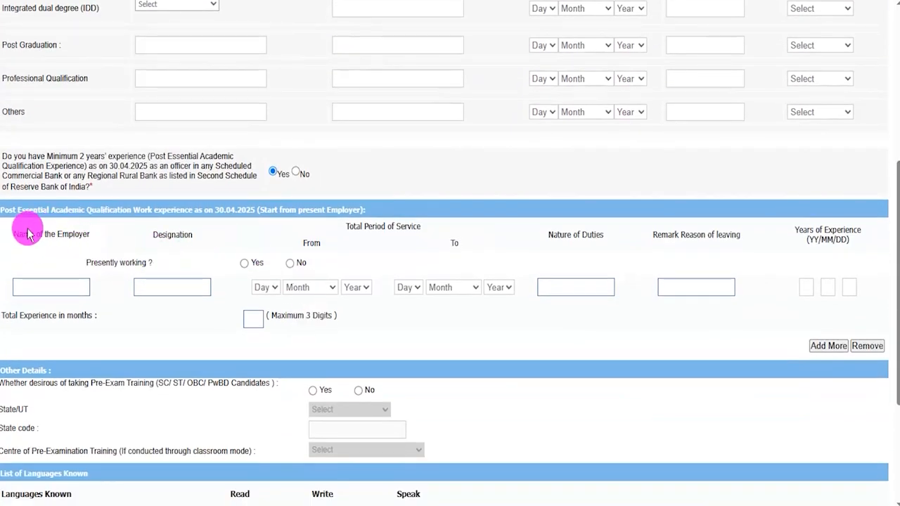
left_click(50, 289)
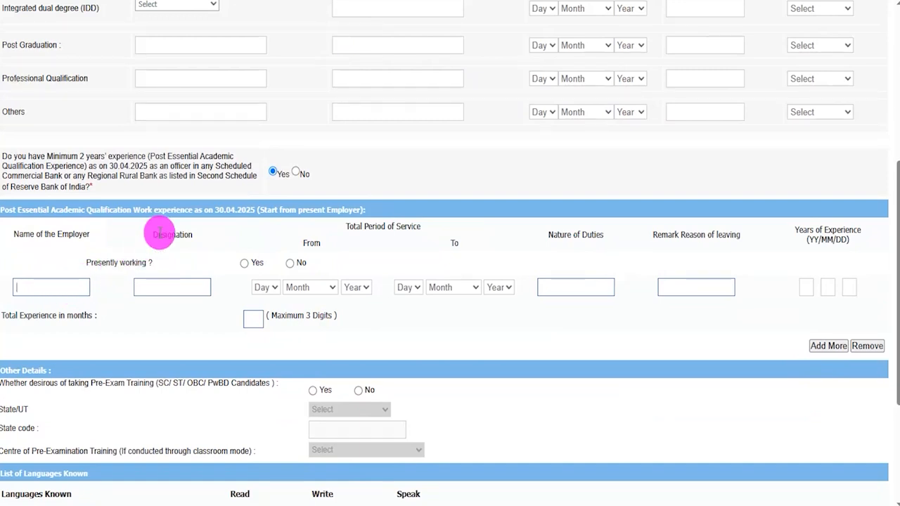
left_click(171, 286)
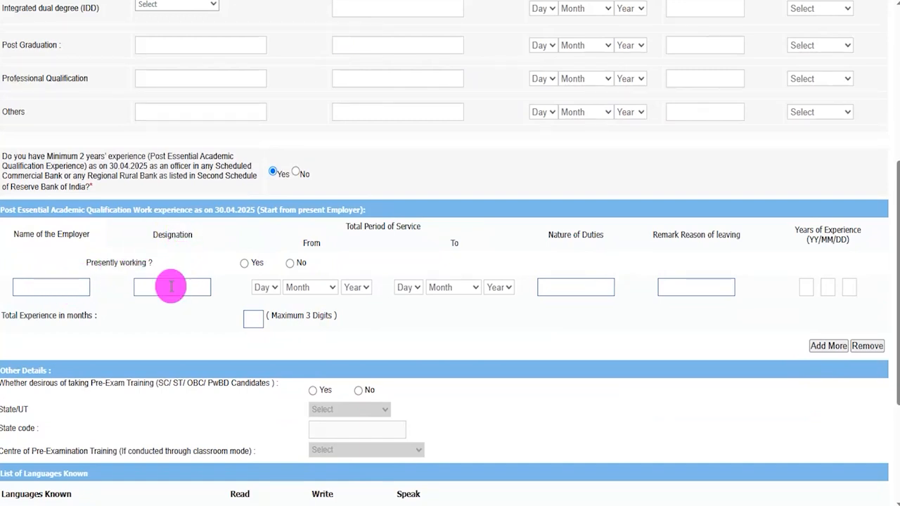
left_click(266, 287)
left_click(309, 287)
left_click(357, 287)
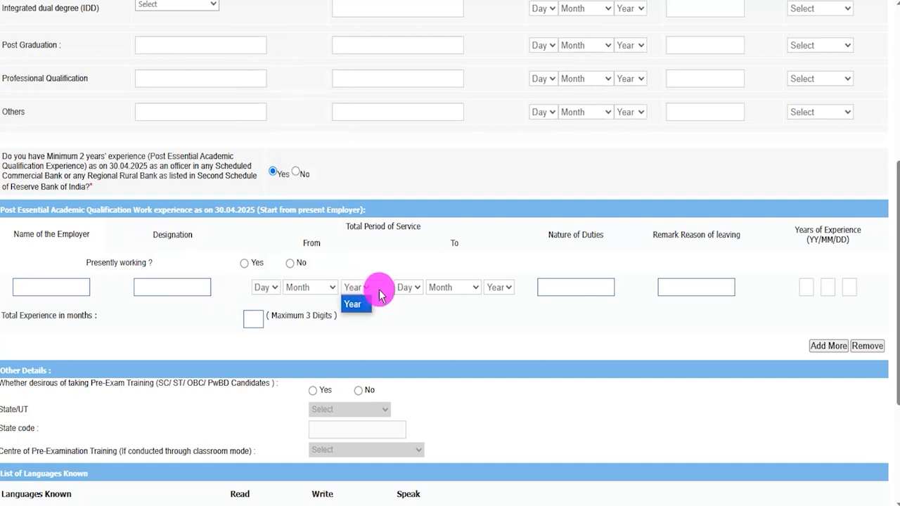
left_click(409, 287)
left_click(453, 287)
left_click(499, 289)
left_click(581, 313)
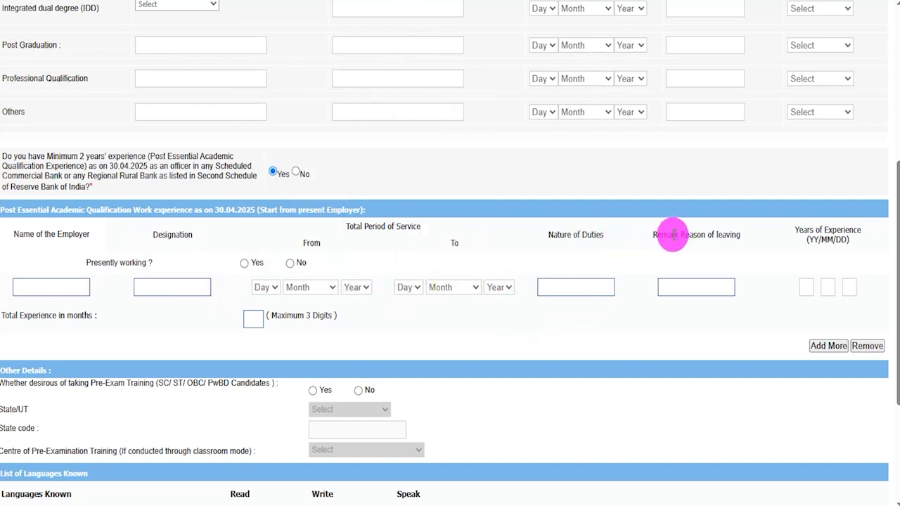
left_click(695, 290)
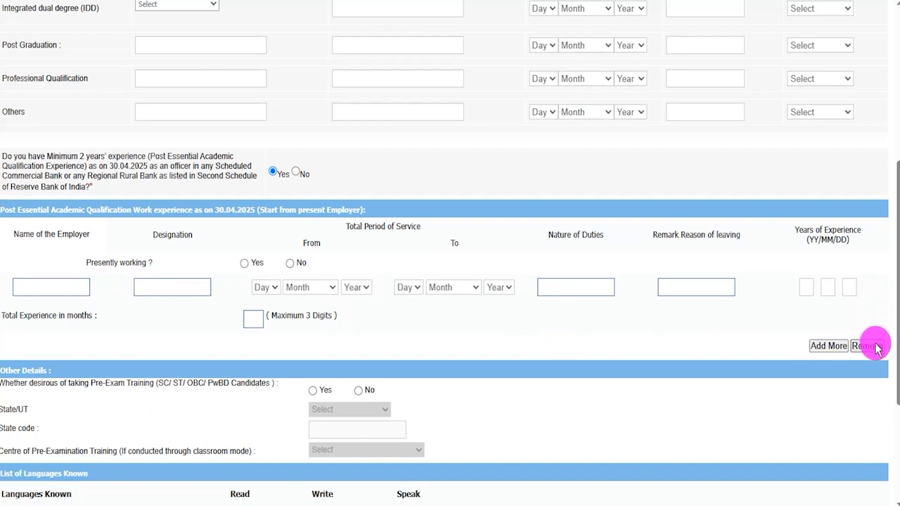
Try Yes for pre-exam training with Ladakh as the state and look at the training centre choices.
scroll(211, 342, "down", 3)
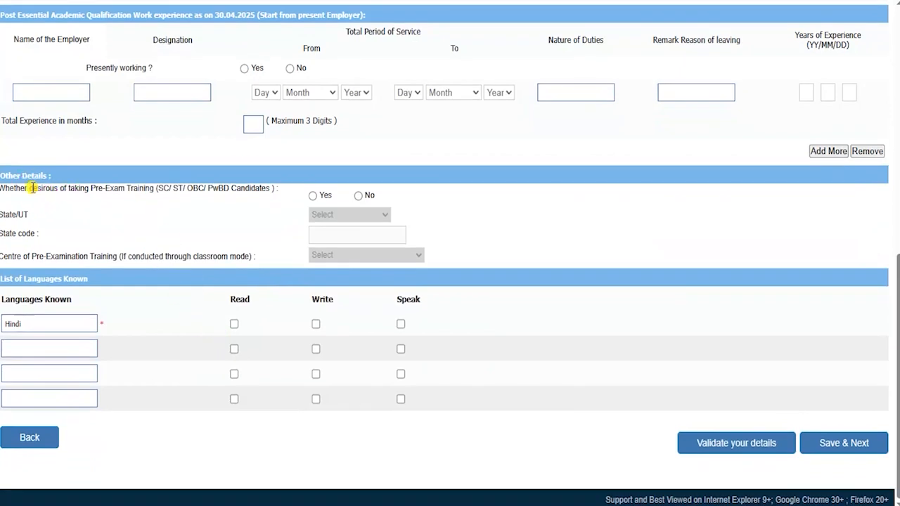
left_click(311, 196)
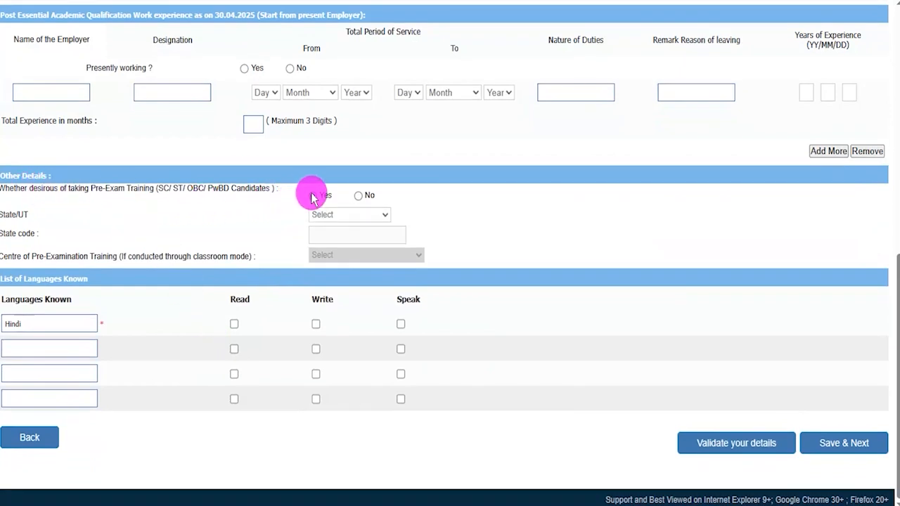
left_click(327, 216)
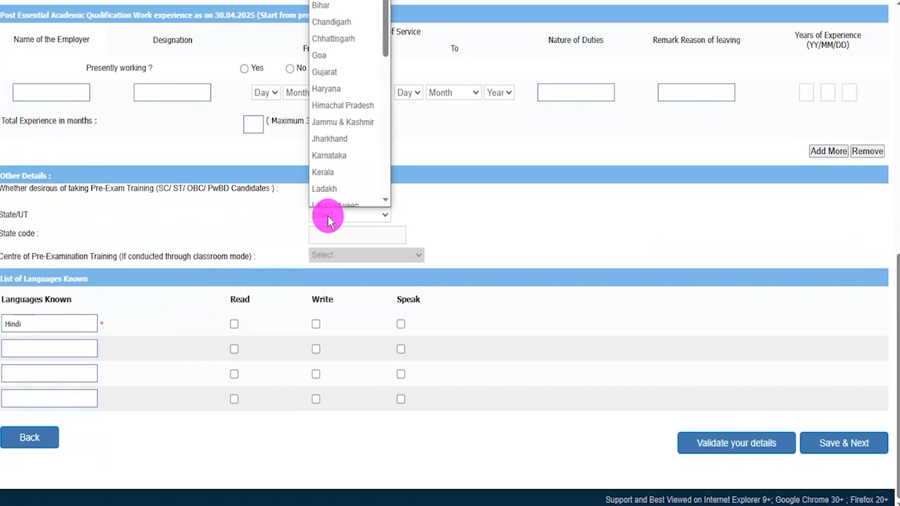
left_click(328, 220)
left_click(329, 216)
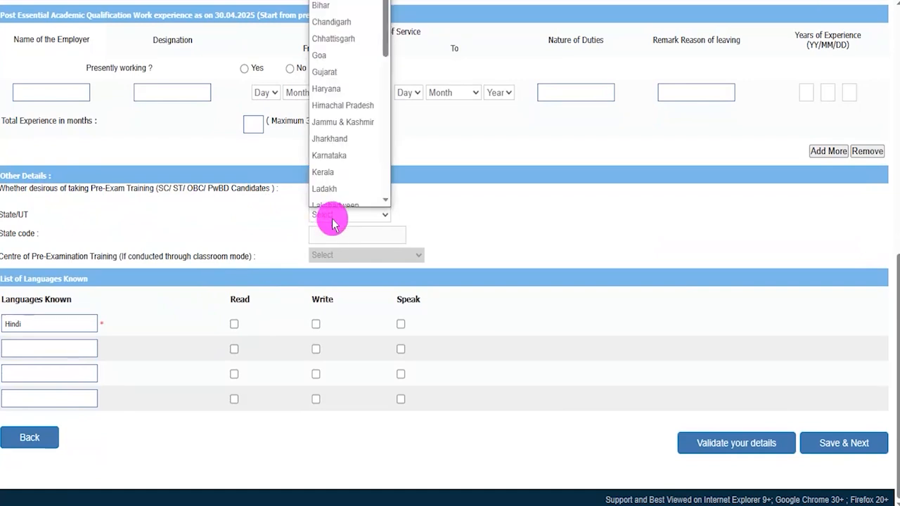
left_click(332, 184)
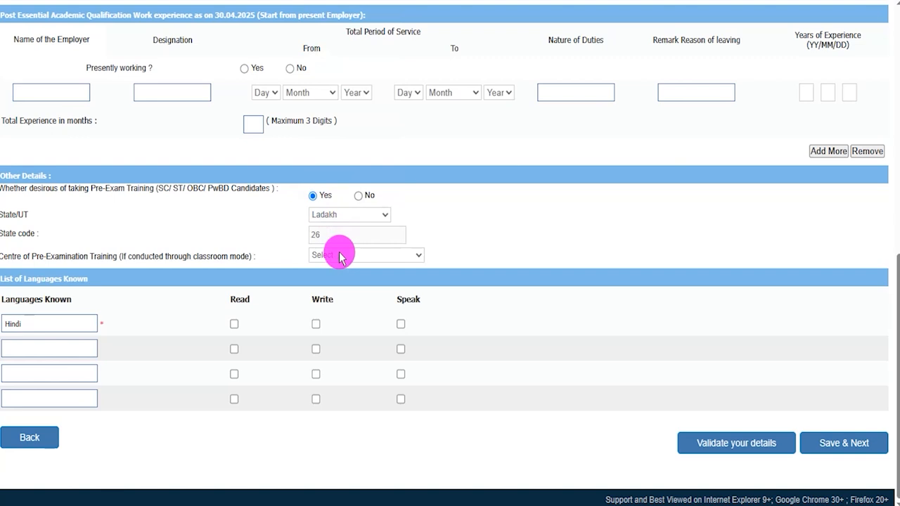
left_click(344, 256)
left_click(345, 256)
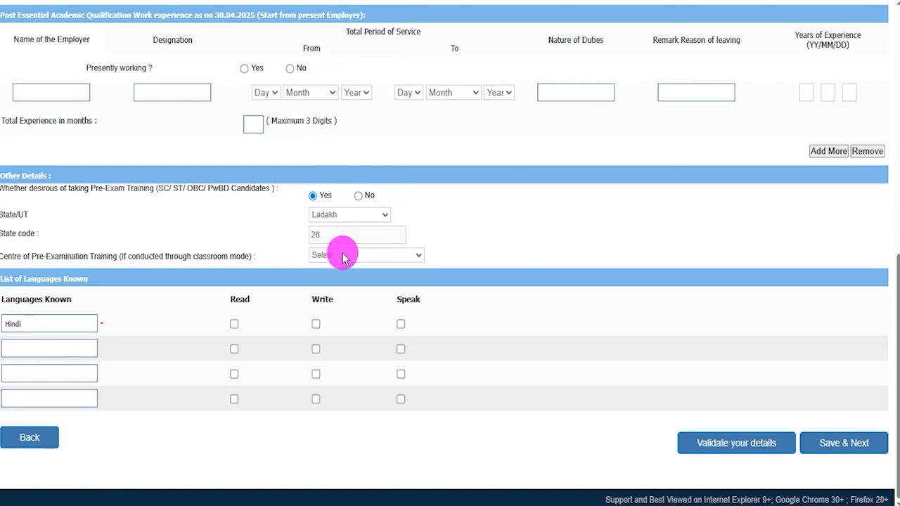
Answer No to pre-exam training and mark Hindi as a language that can be read, written and spoken.
left_click(359, 196)
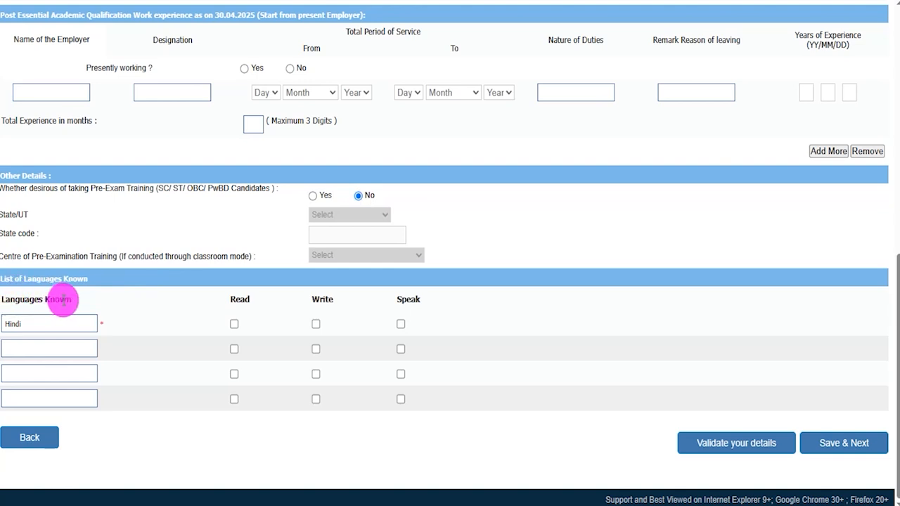
left_click(234, 325)
left_click(316, 325)
left_click(401, 325)
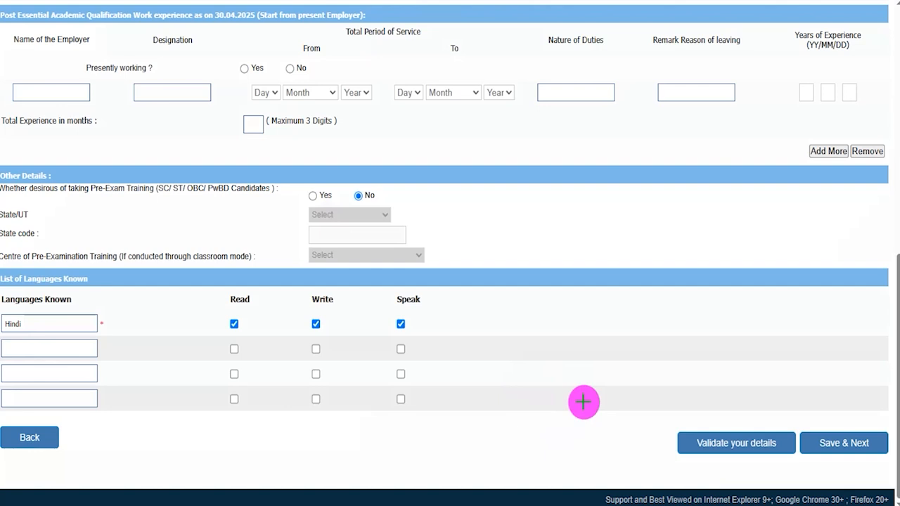
left_click_drag(490, 371, 677, 439)
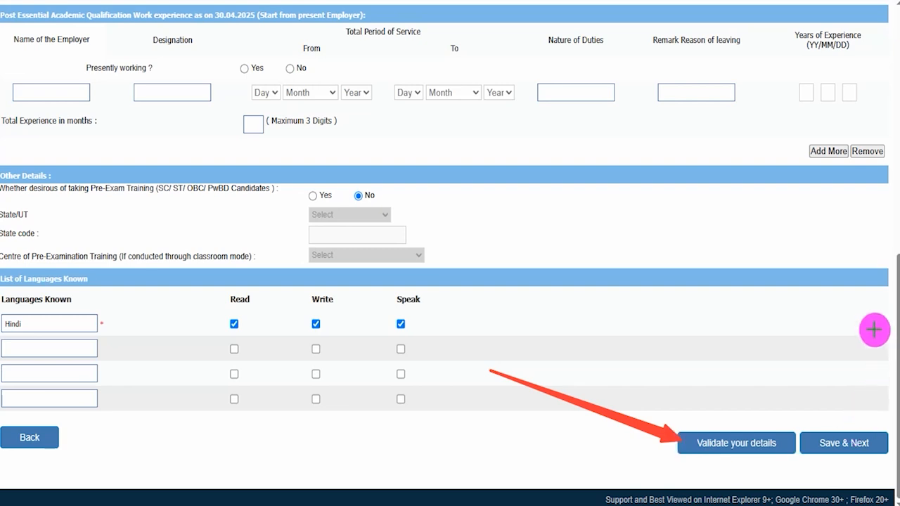
left_click_drag(866, 304, 860, 426)
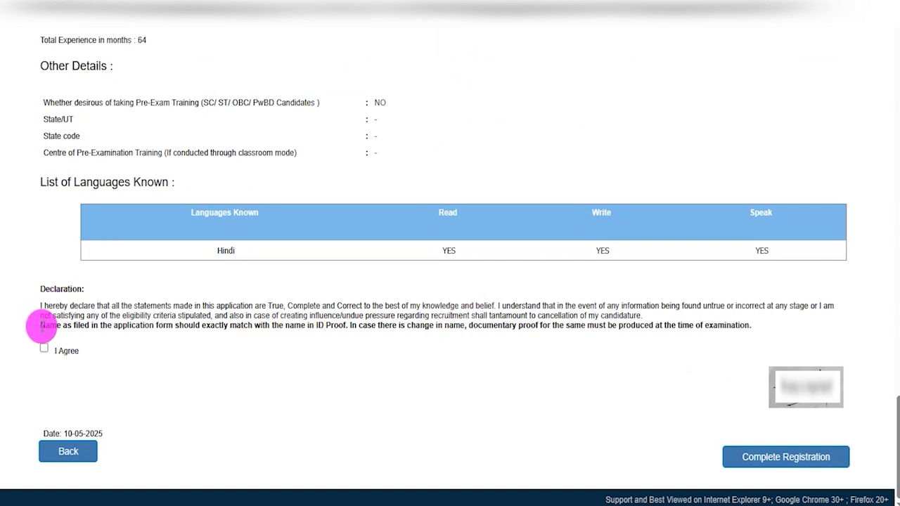
Agree to the declaration below the application preview.
left_click_drag(50, 289, 71, 288)
left_click(44, 349)
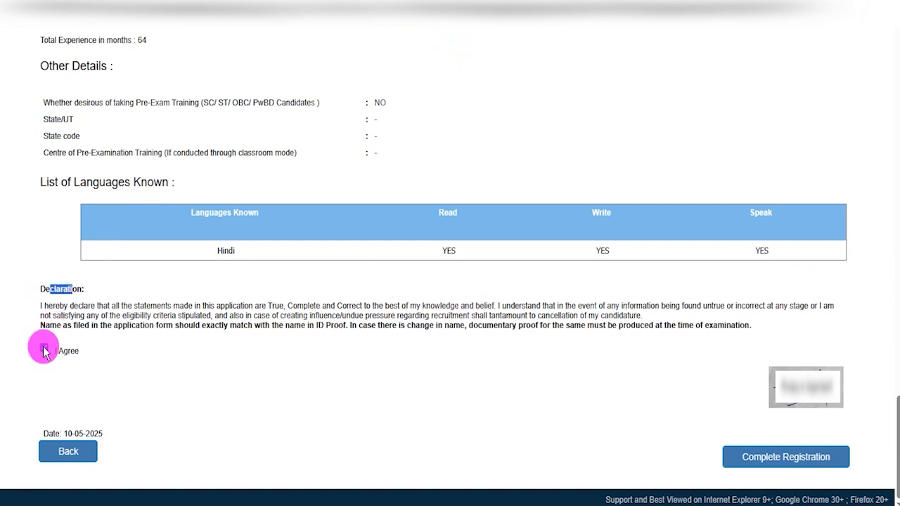
left_click_drag(465, 434, 723, 458)
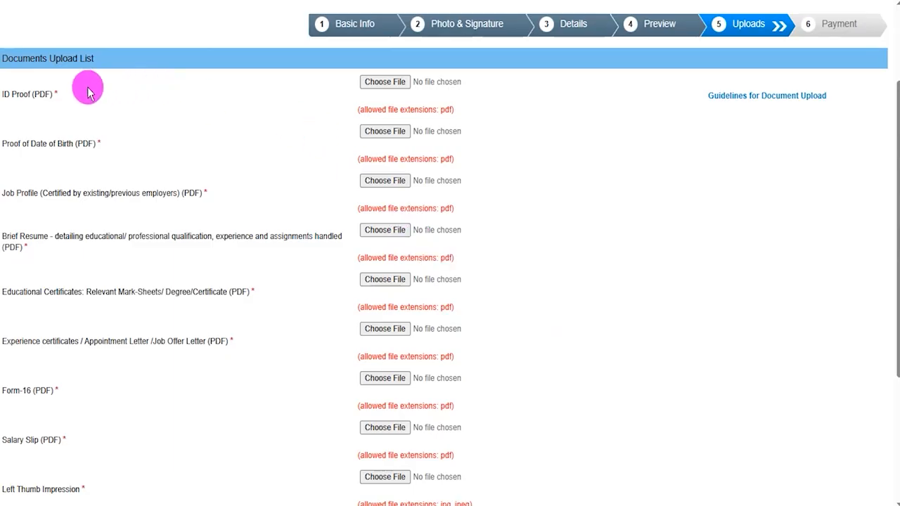
Examine the ID, date of birth, job profile, resume, education, experience and Form-16 entries in the document upload list.
left_click_drag(25, 93, 42, 95)
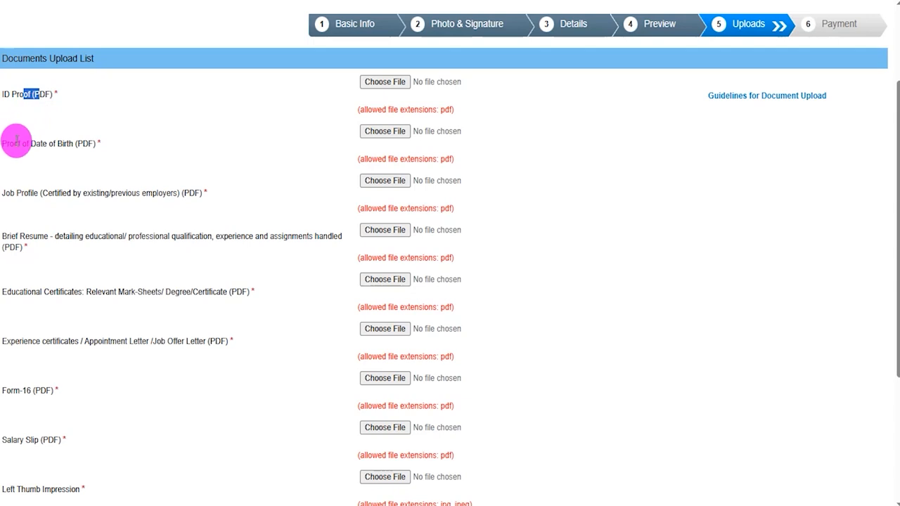
left_click_drag(15, 140, 99, 143)
left_click_drag(14, 191, 160, 192)
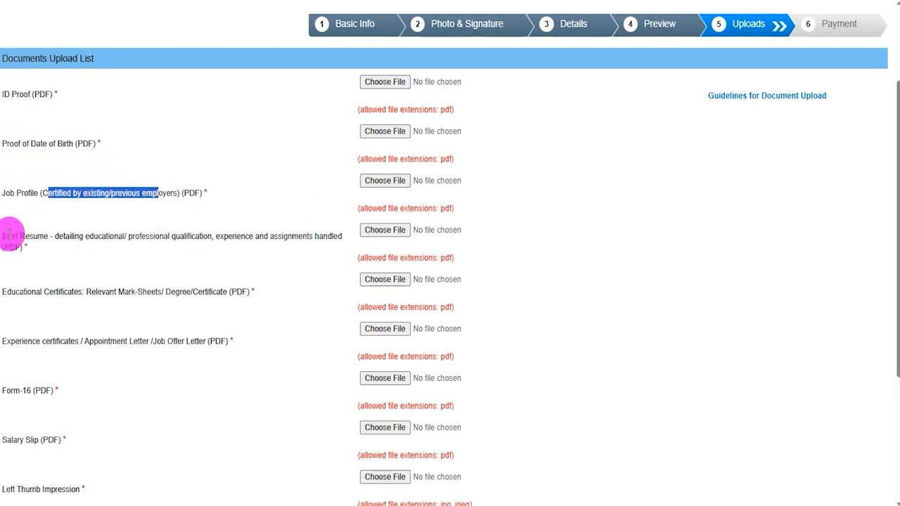
left_click_drag(10, 235, 96, 237)
left_click_drag(16, 292, 76, 317)
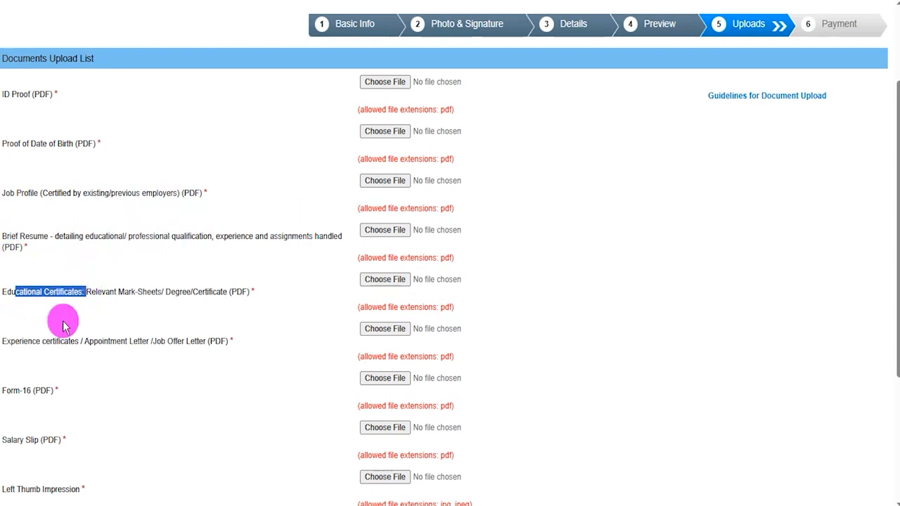
left_click_drag(15, 341, 120, 343)
left_click(15, 394)
left_click_drag(15, 394, 53, 391)
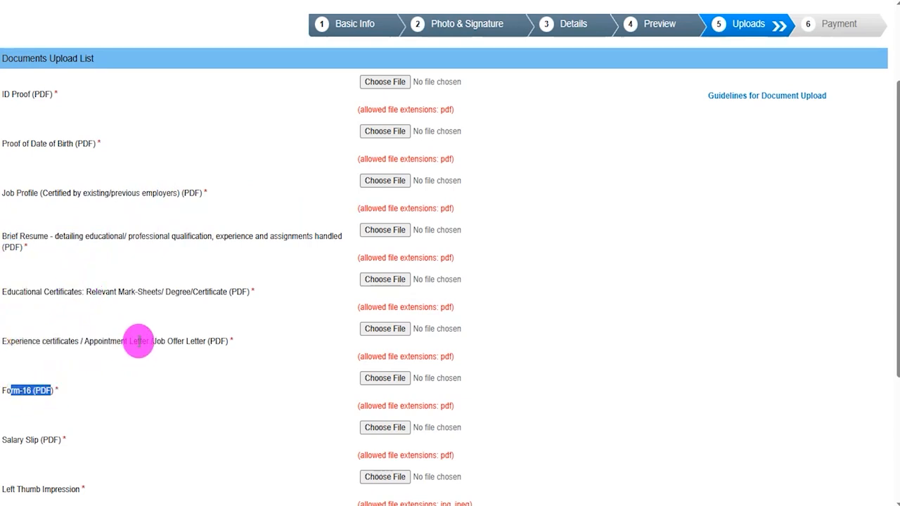
Examine the salary slip, left thumb impression and handwritten declaration entries in the document upload list.
scroll(139, 341, "down", 2)
left_click_drag(21, 302, 42, 324)
left_click_drag(6, 350, 62, 350)
left_click_drag(12, 400, 71, 399)
left_click(72, 398)
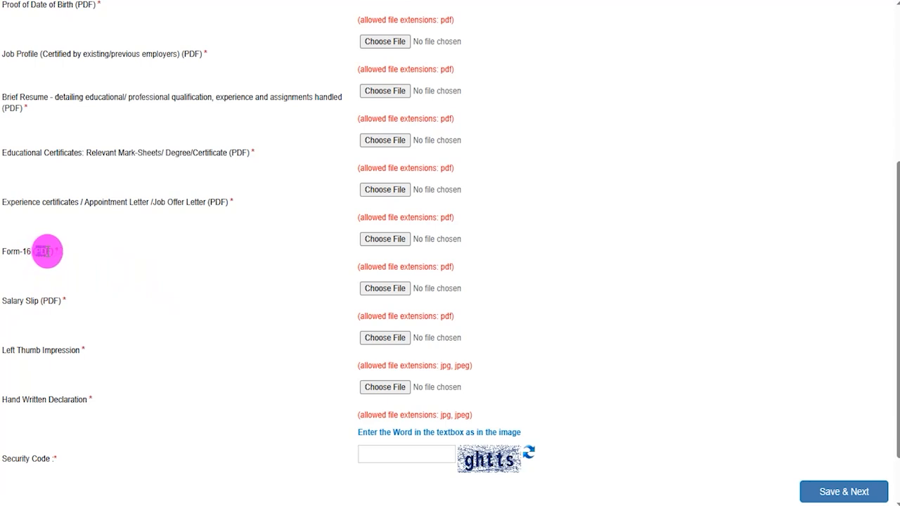
left_click_drag(13, 350, 50, 350)
left_click_drag(21, 399, 67, 399)
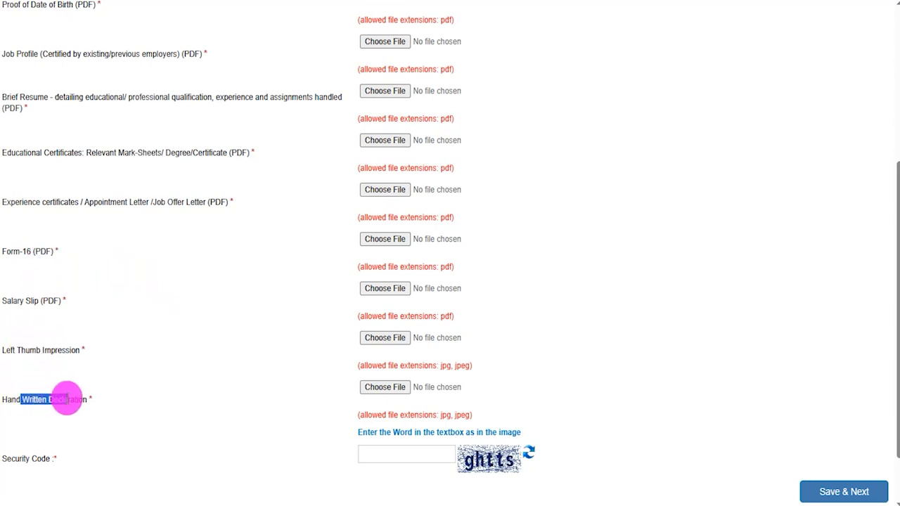
left_click(111, 336)
Open the guidelines for document upload and read the file size and file type required for the left thumb impression.
scroll(111, 336, "up", 2)
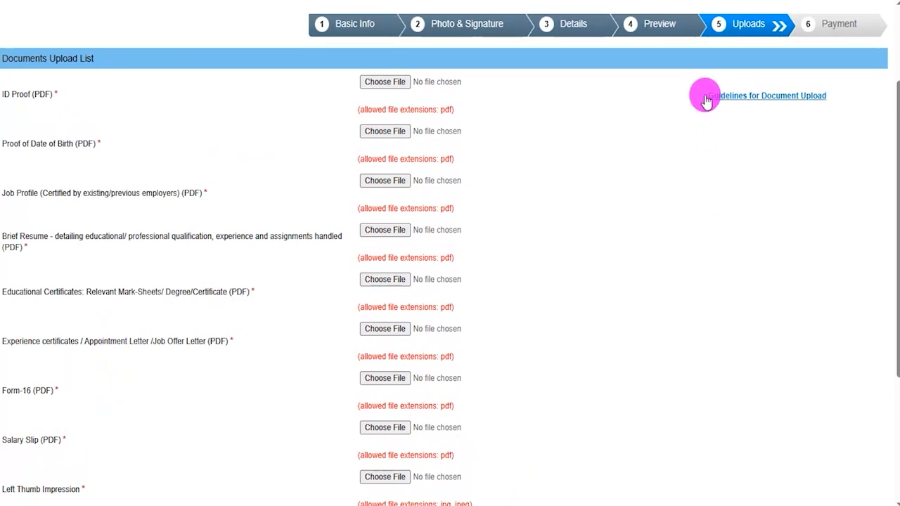
left_click_drag(702, 97, 833, 96)
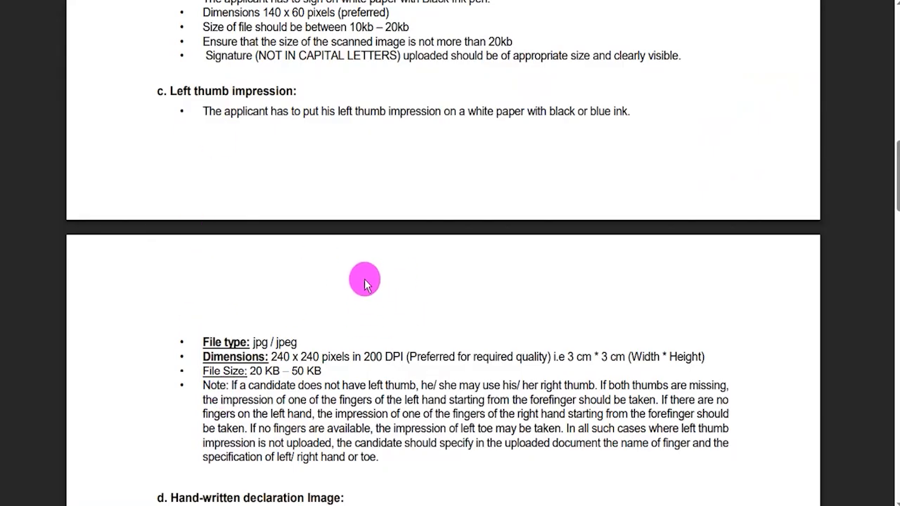
left_click_drag(181, 90, 270, 91)
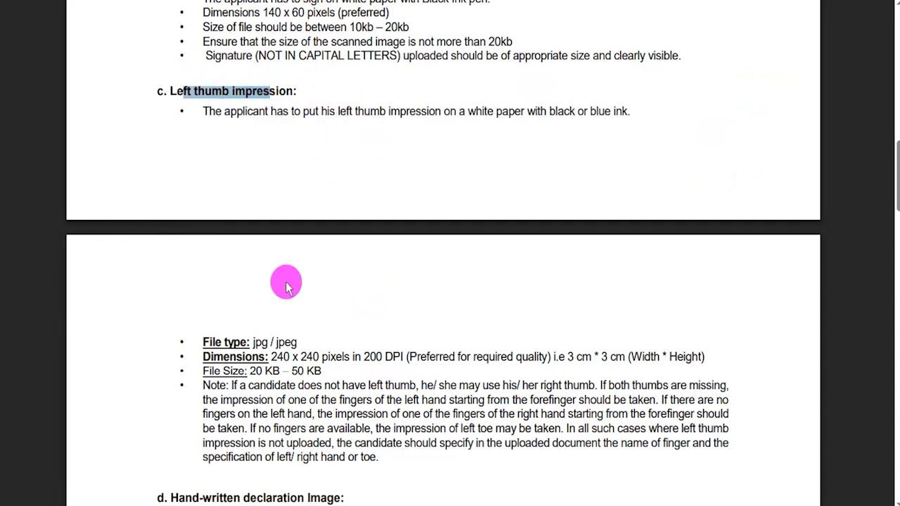
left_click_drag(250, 371, 309, 371)
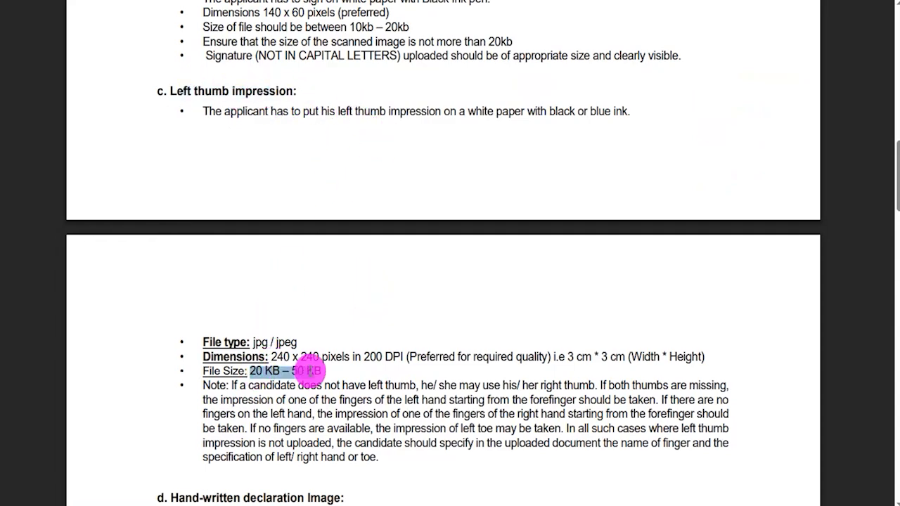
scroll(313, 331, "down", 2)
left_click_drag(254, 201, 280, 202)
Read the file size and file type required for the handwritten declaration in the guidelines, and return to the upload page.
scroll(289, 285, "down", 1)
scroll(287, 285, "down", 1)
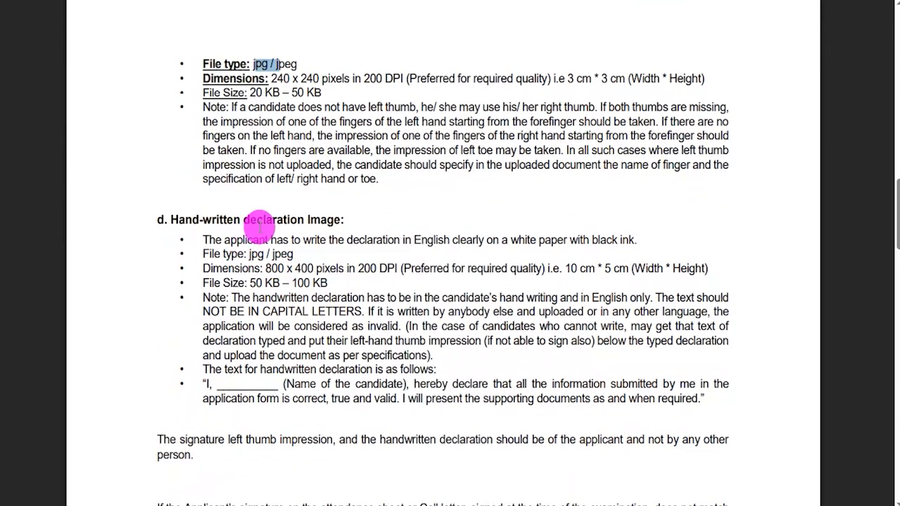
left_click_drag(250, 283, 299, 283)
left_click_drag(250, 254, 293, 254)
scroll(297, 293, "up", 3)
scroll(297, 294, "up", 2)
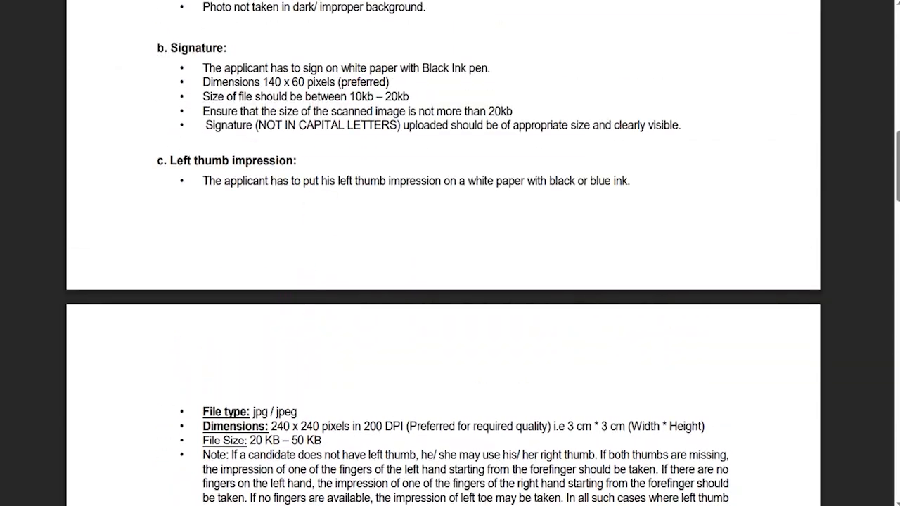
left_click(151, 1)
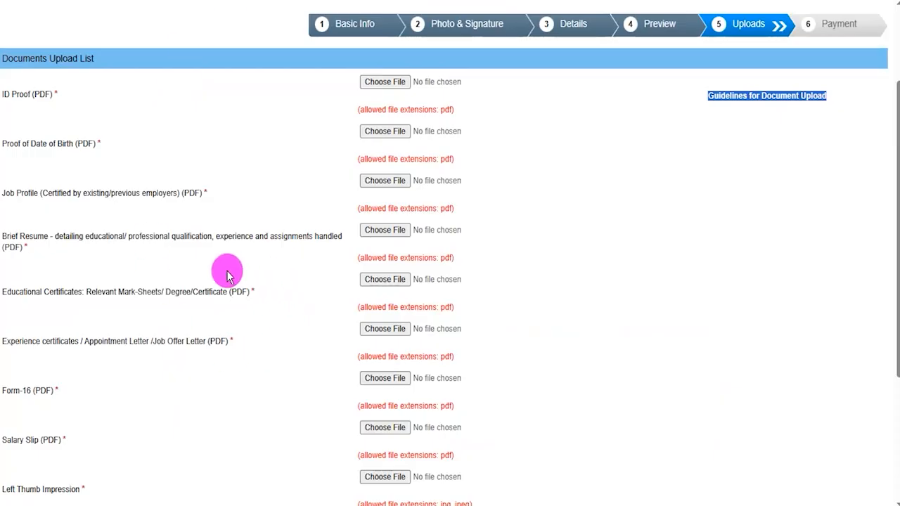
Tick the file choosers for ID proof, proof of date of birth and job profile with the annotation pen.
left_click(588, 260)
scroll(588, 261, "up", 1)
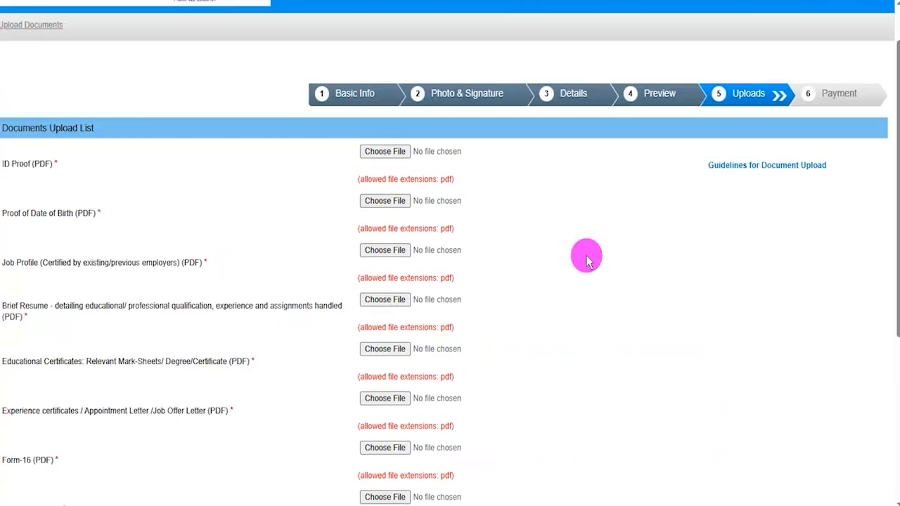
scroll(588, 260, "down", 2)
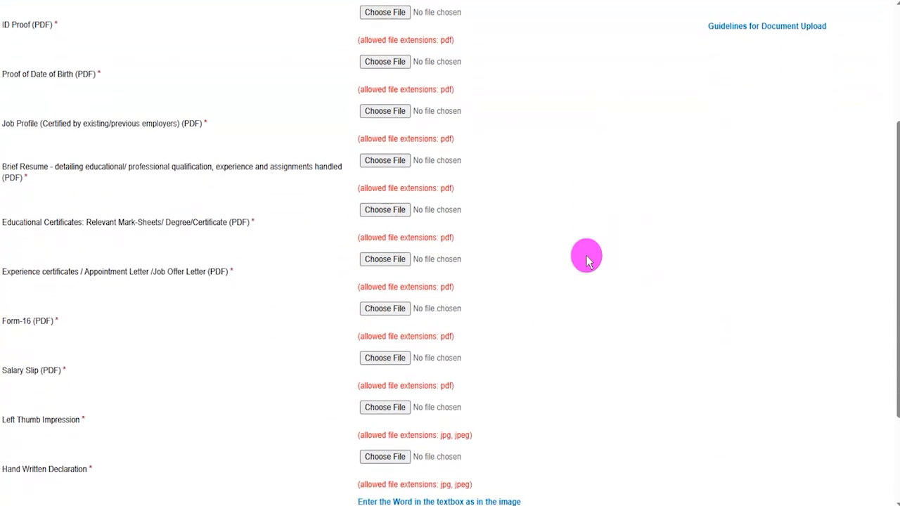
scroll(588, 260, "up", 1)
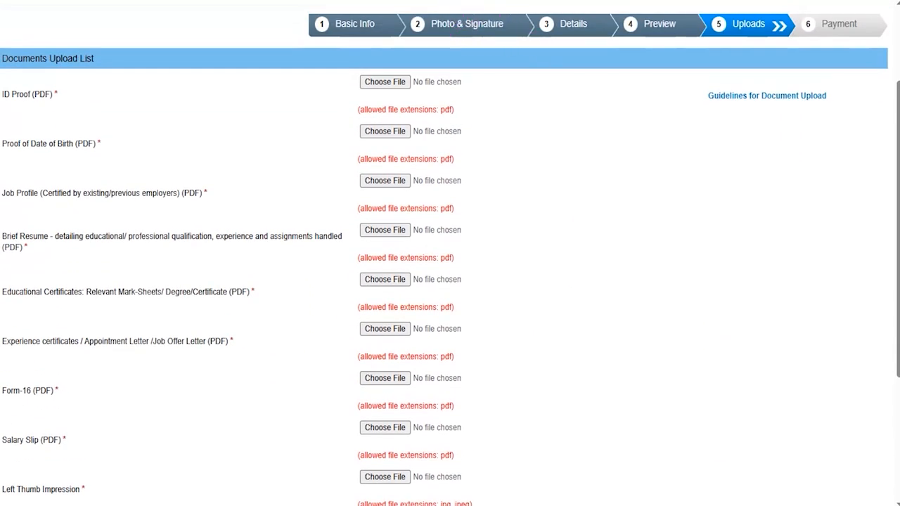
left_click_drag(403, 76, 432, 54)
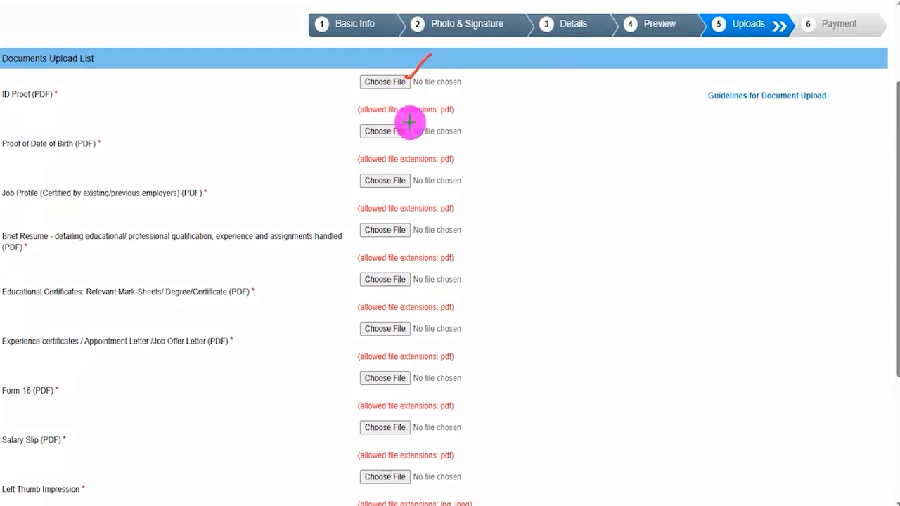
left_click_drag(407, 130, 431, 113)
left_click_drag(408, 180, 430, 159)
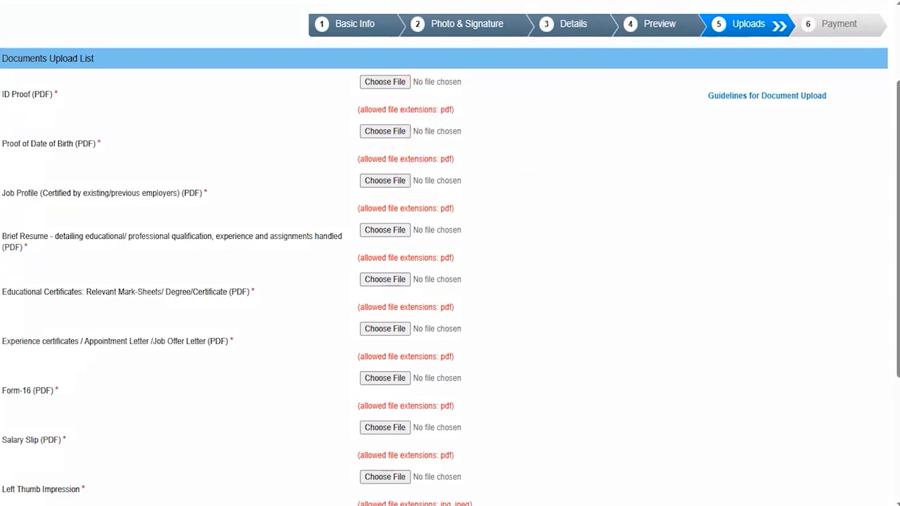
Mark the security code image, its entry field and the save-and-continue option of the upload form with the annotation pen.
scroll(599, 301, "down", 2)
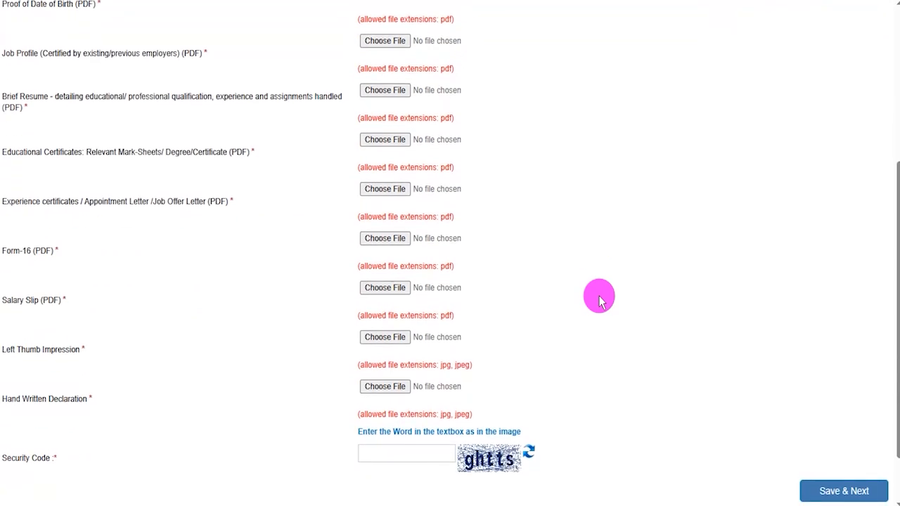
scroll(599, 301, "down", 1)
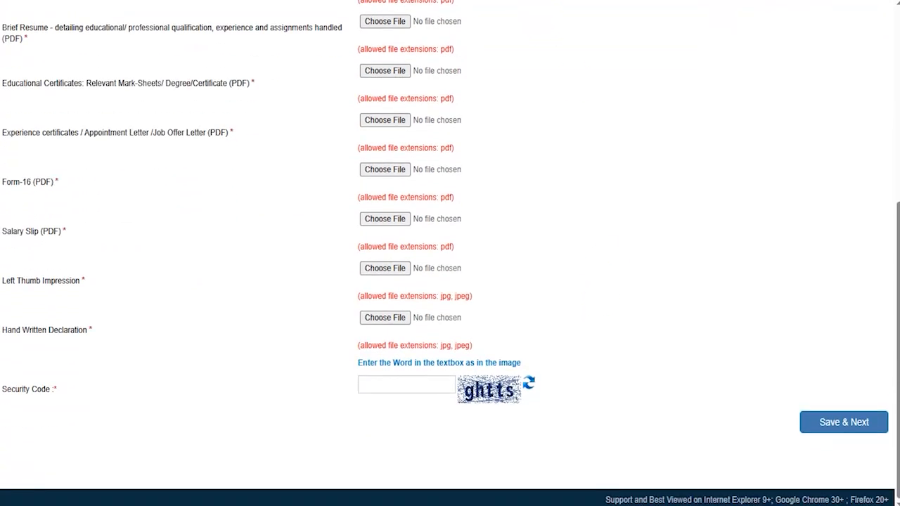
left_click_drag(478, 408, 564, 406)
left_click_drag(432, 384, 467, 350)
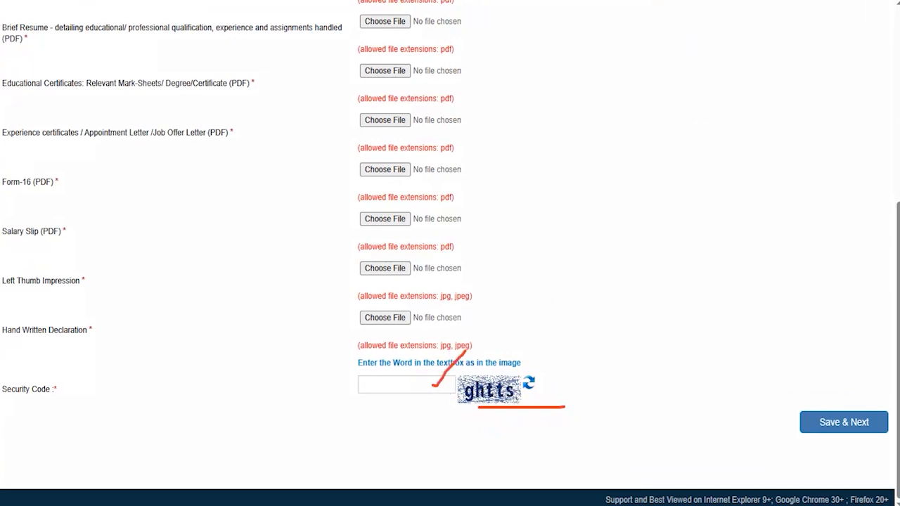
left_click_drag(664, 411, 771, 419)
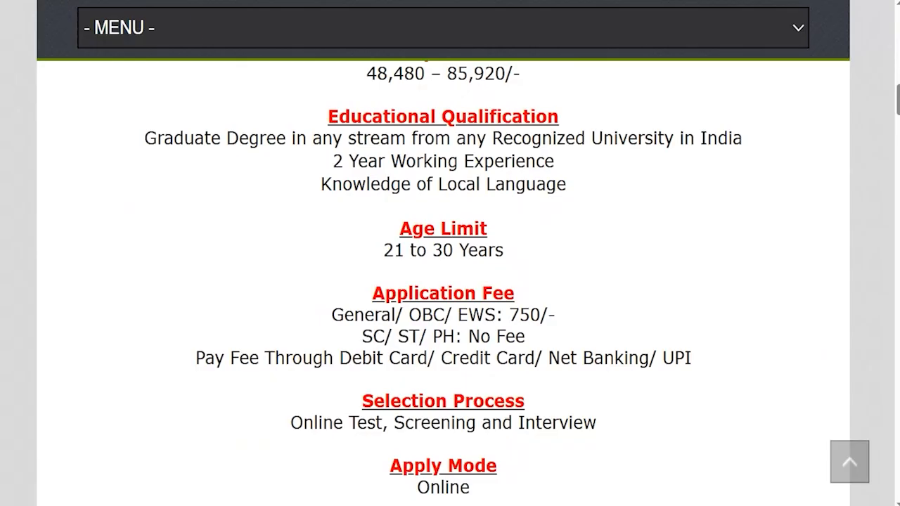
Review the application fees for each candidate category and the accepted payment methods on the recruitment summary page.
left_click_drag(372, 335, 515, 337)
left_click_drag(345, 316, 524, 316)
left_click_drag(345, 357, 674, 359)
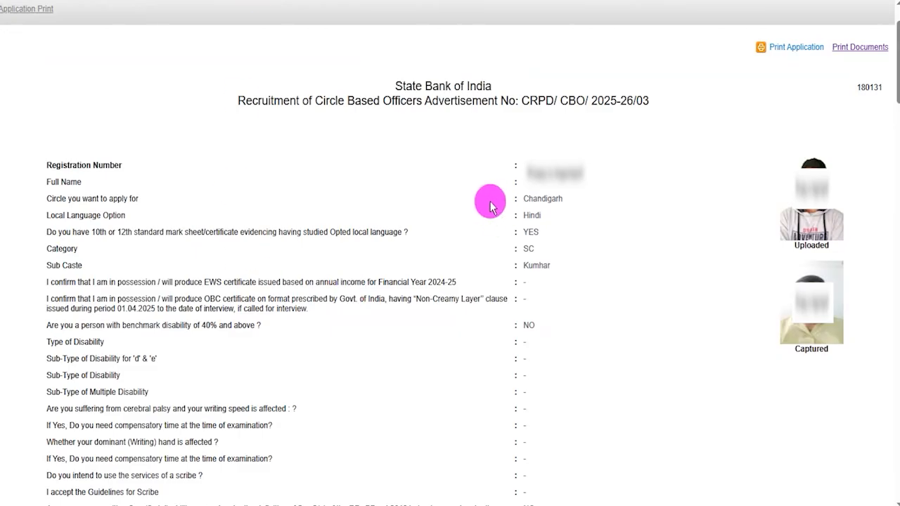